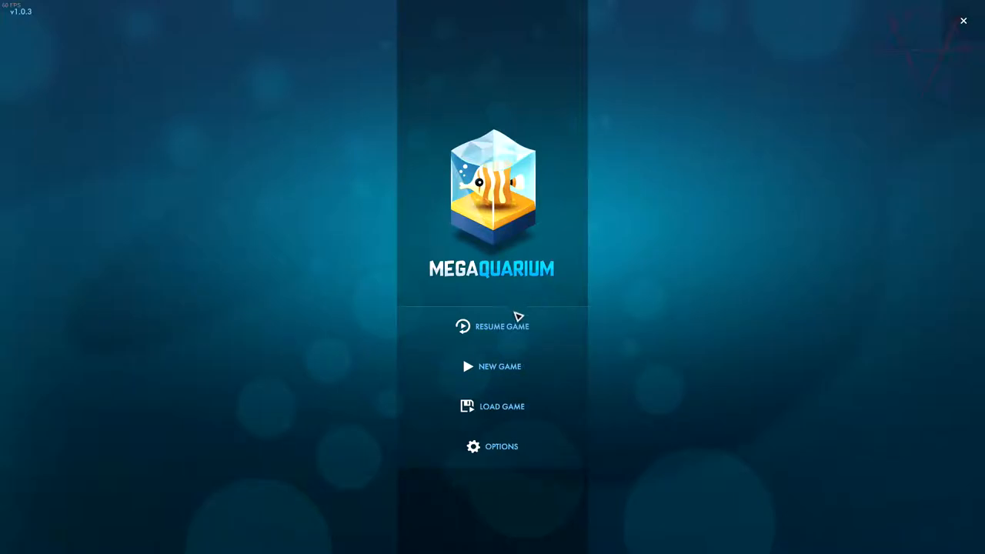
# Choose New Game from the main menu to reach the sandbox setup screen.
pyautogui.click(508, 369)
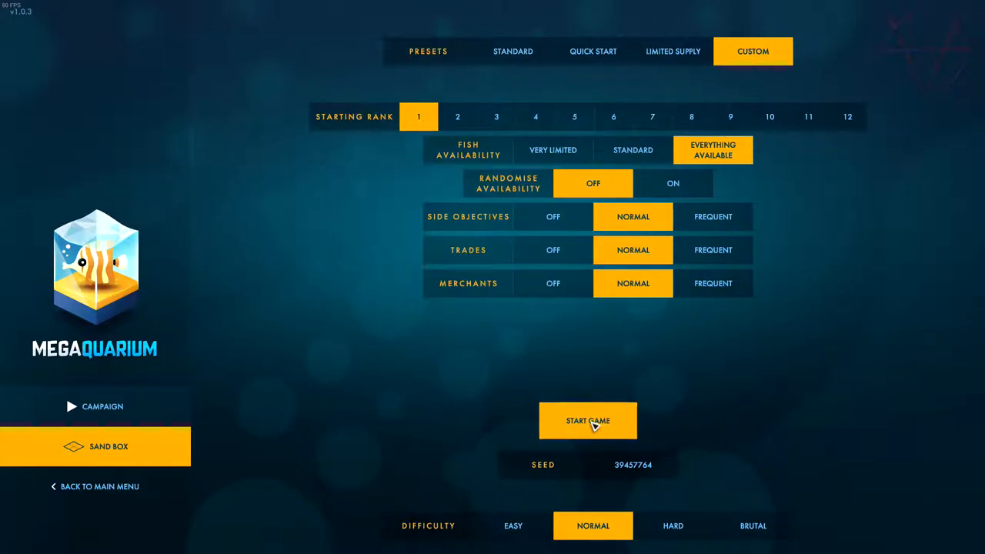
# Start the sandbox game and orbit the camera over the empty starter aquarium.
pyautogui.click(592, 423)
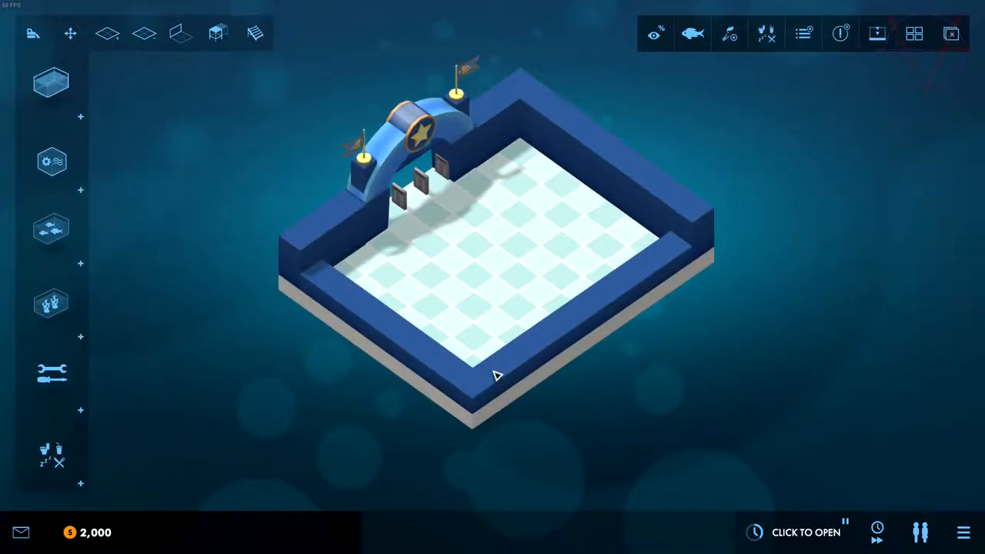
pyautogui.moveTo(481, 367)
pyautogui.mouseDown()
pyautogui.moveTo(577, 283)
pyautogui.moveTo(442, 327)
pyautogui.mouseUp()
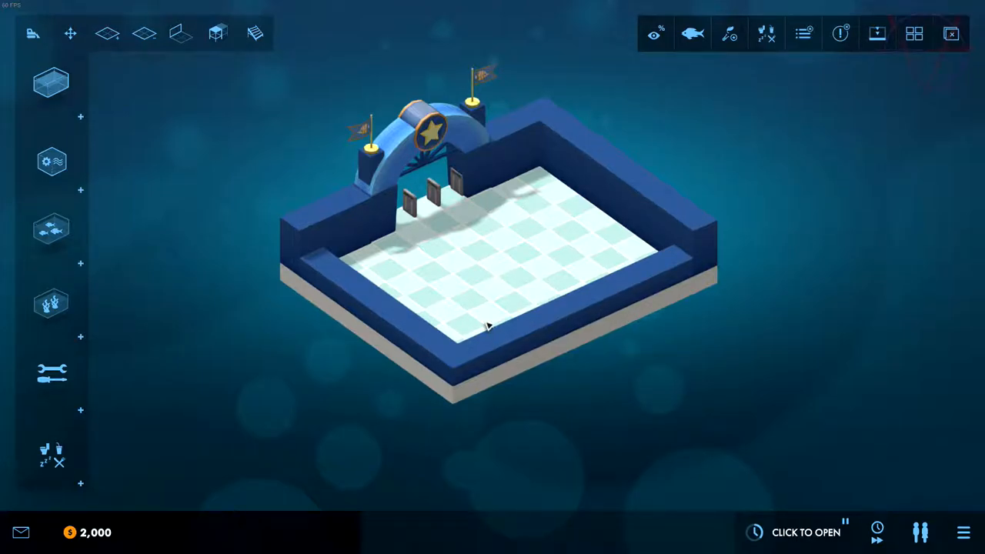
pyautogui.scroll(3, 486, 325)
pyautogui.scroll(-5, 487, 325)
pyautogui.scroll(-2, 451, 319)
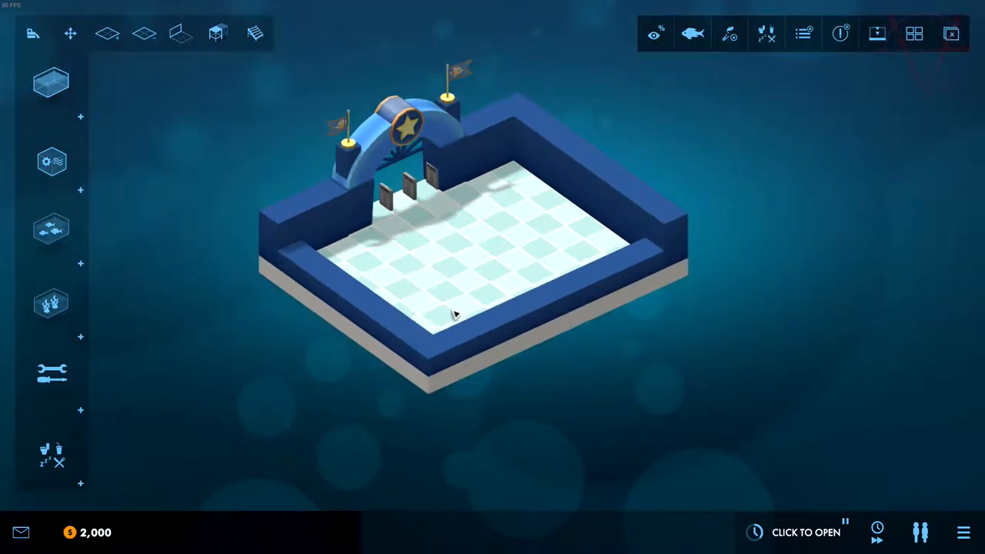
pyautogui.moveTo(451, 319)
pyautogui.mouseDown()
pyautogui.moveTo(722, 325)
pyautogui.moveTo(423, 317)
pyautogui.mouseUp()
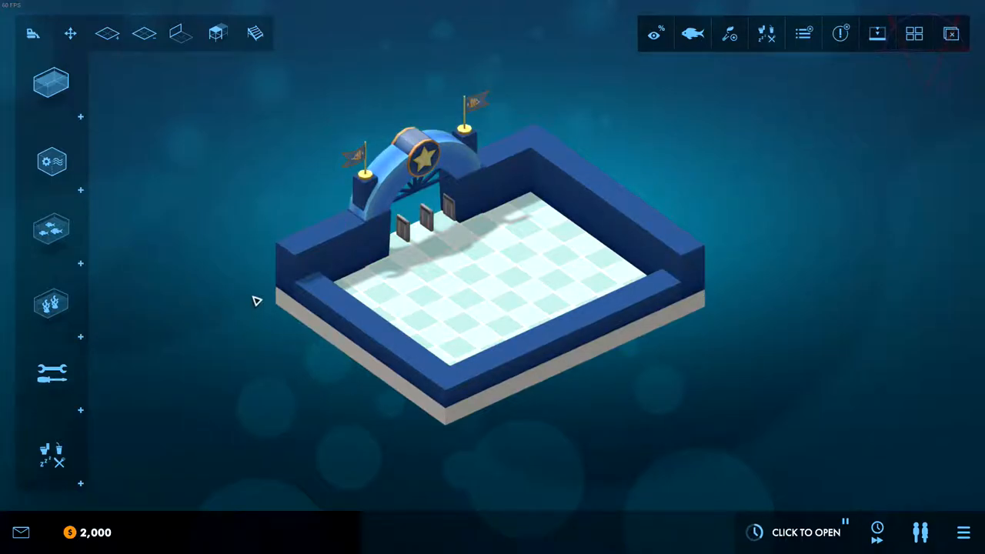
pyautogui.moveTo(261, 300); pyautogui.dragTo(263, 276)
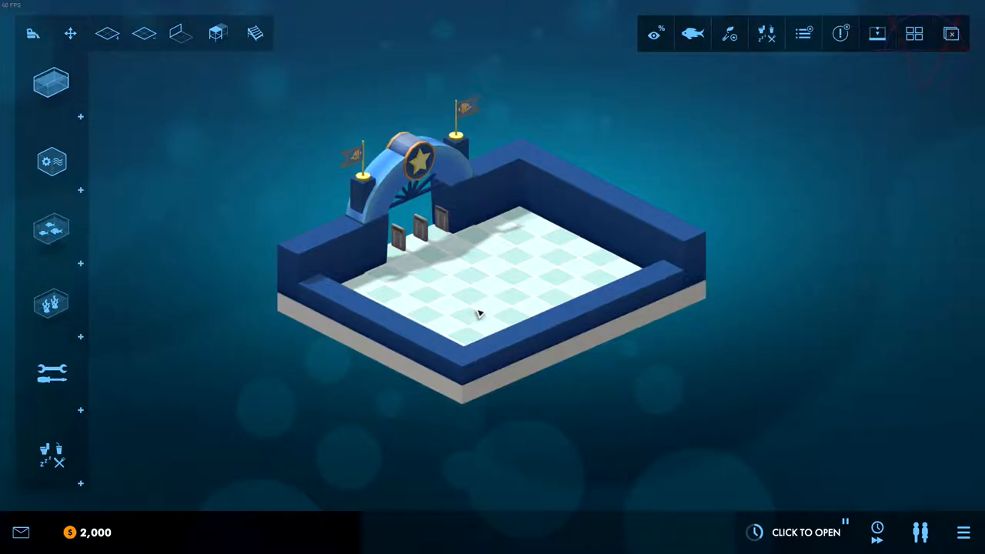
pyautogui.moveTo(469, 308); pyautogui.dragTo(477, 338)
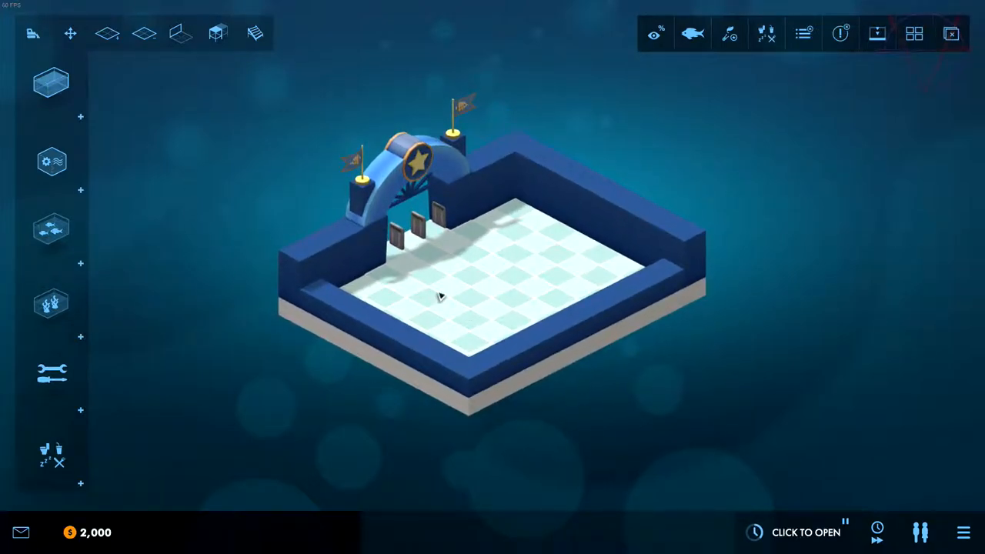
# Extend the aquarium floor with a new tile column on the left and right edges.
pyautogui.click(107, 33)
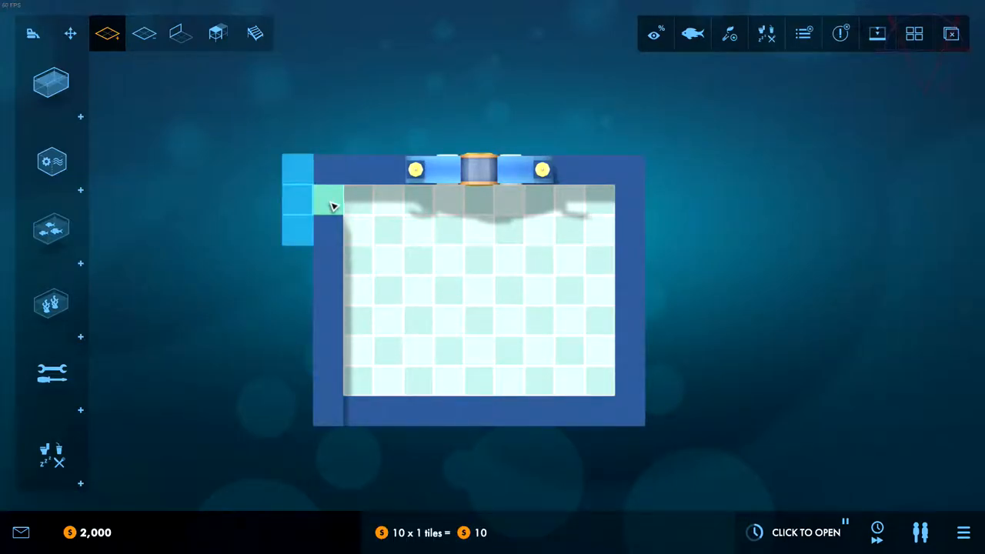
pyautogui.moveTo(334, 206); pyautogui.dragTo(336, 396)
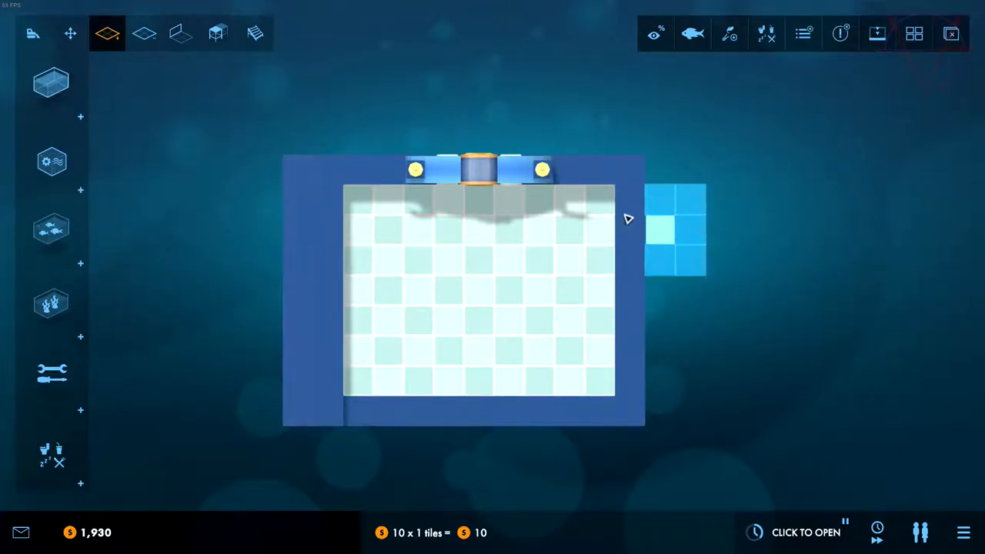
pyautogui.moveTo(624, 208)
pyautogui.mouseDown()
pyautogui.moveTo(625, 408)
pyautogui.moveTo(625, 392)
pyautogui.mouseUp()
pyautogui.click(108, 34)
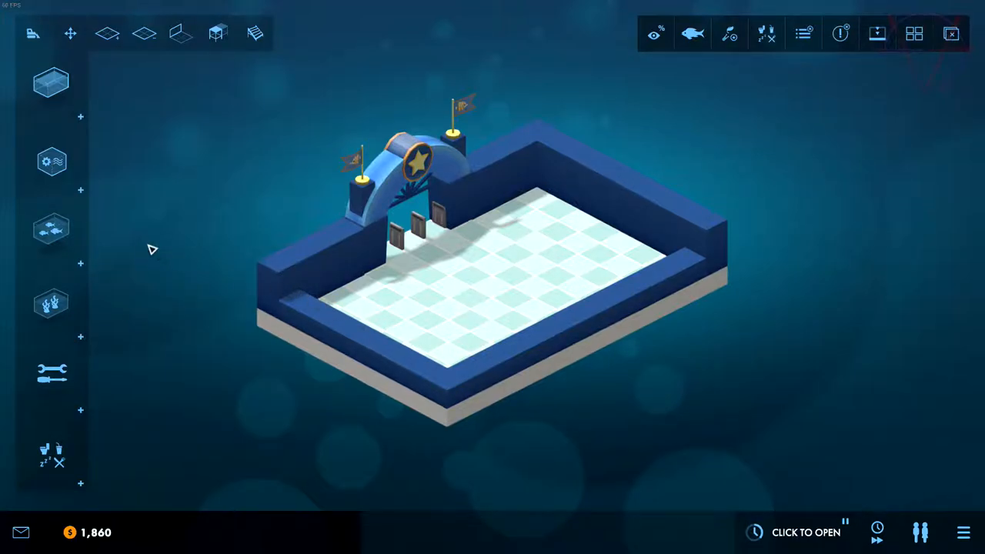
# Place two two-tile Basic Tanks, one at the back right and one front left.
pyautogui.click(51, 83)
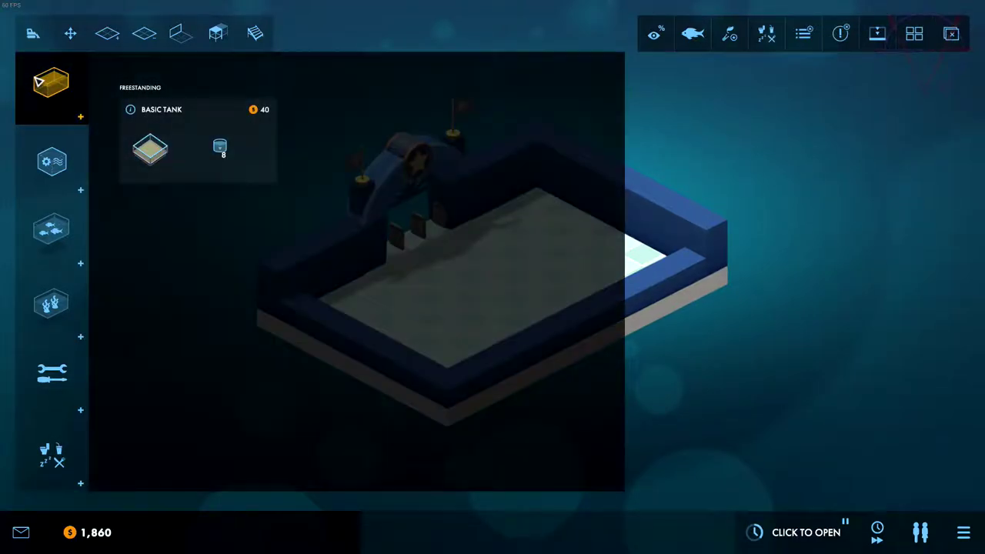
pyautogui.click(151, 149)
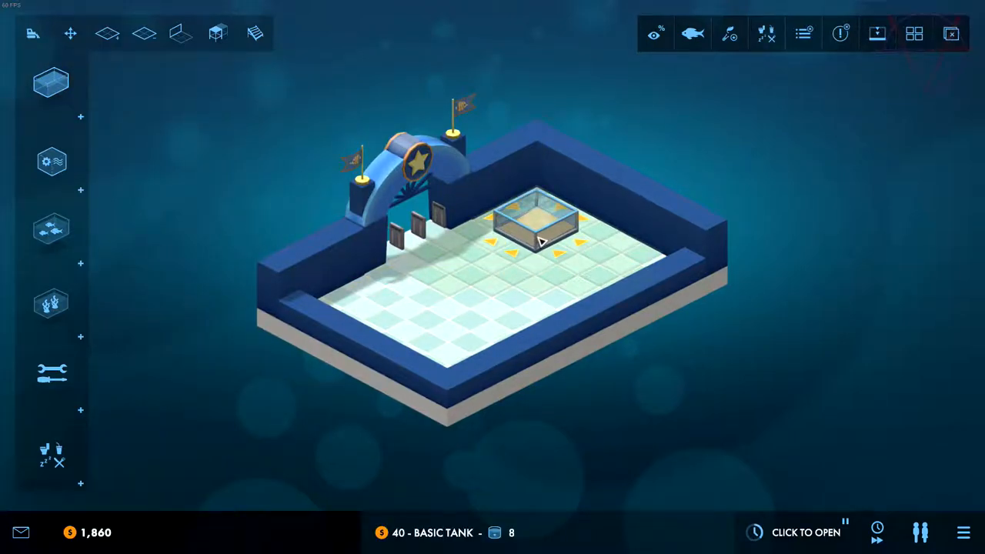
pyautogui.rightClick(539, 238)
pyautogui.click(51, 82)
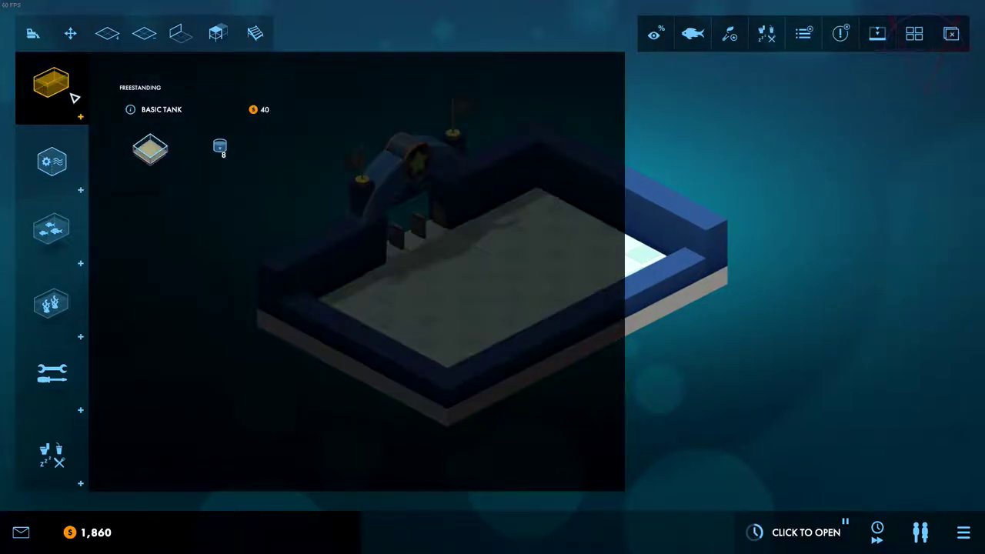
pyautogui.click(151, 142)
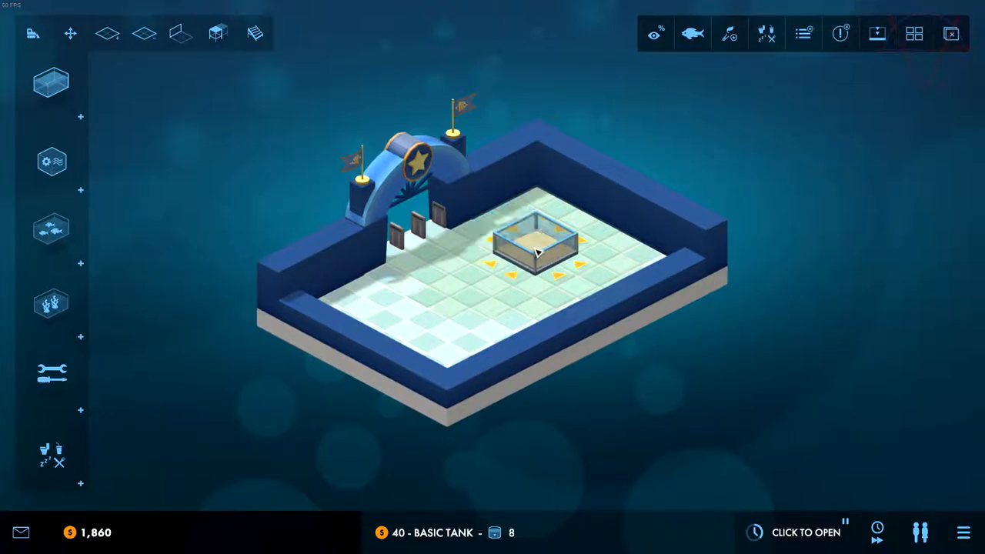
pyautogui.moveTo(543, 254); pyautogui.dragTo(606, 274)
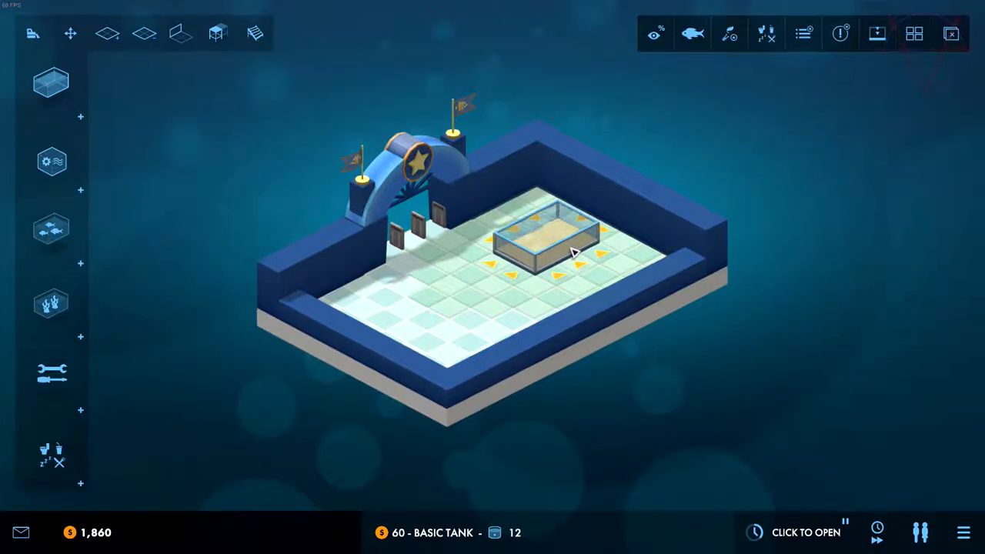
pyautogui.click(606, 273)
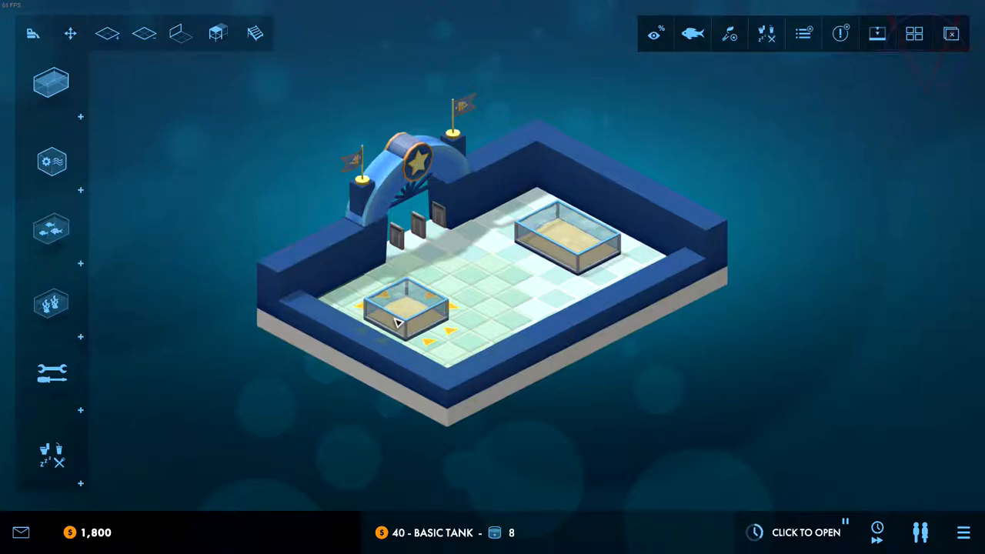
pyautogui.moveTo(398, 323); pyautogui.dragTo(443, 338)
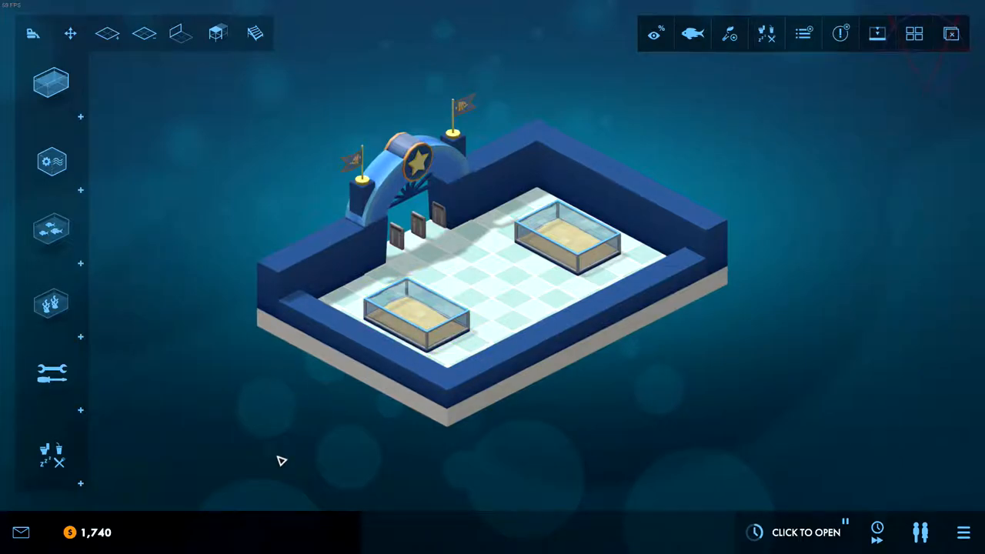
pyautogui.scroll(5, 219, 392)
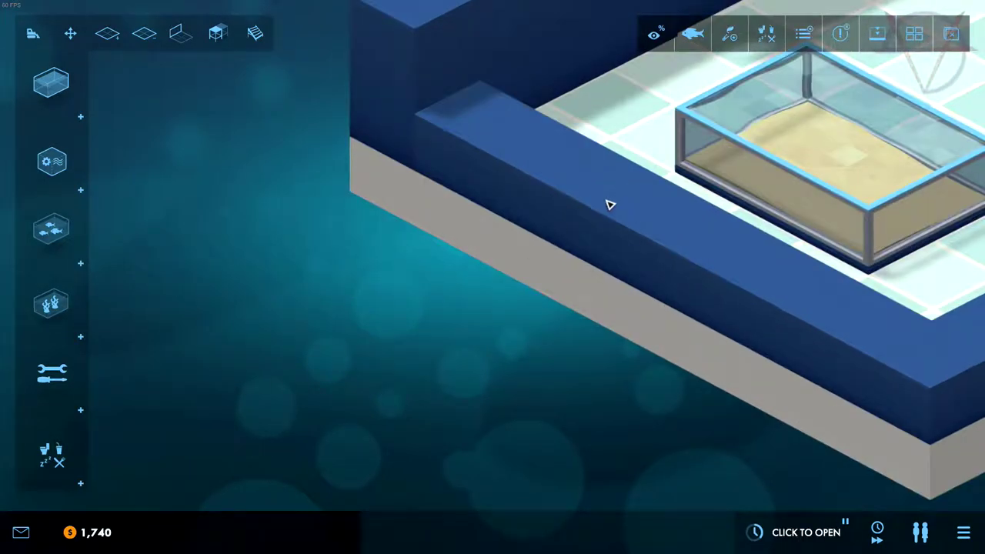
pyautogui.scroll(-5, 610, 204)
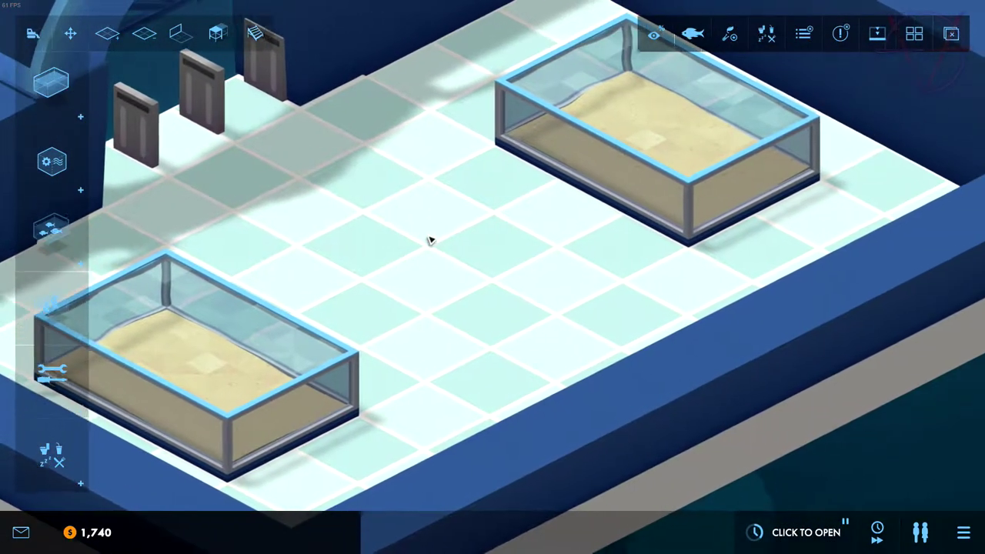
# Attach a Basic Filter to the front left tank and the back right tank.
pyautogui.press('a')
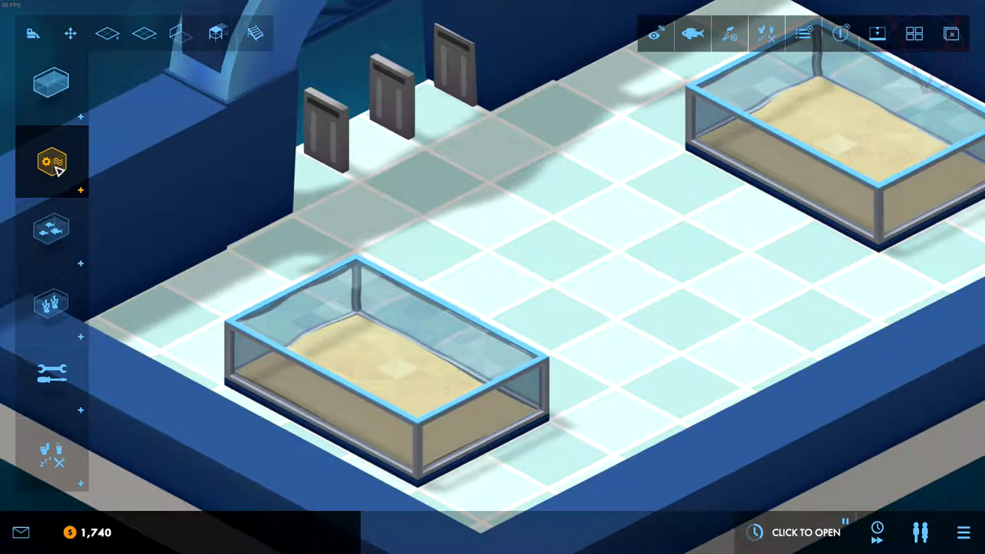
pyautogui.click(57, 170)
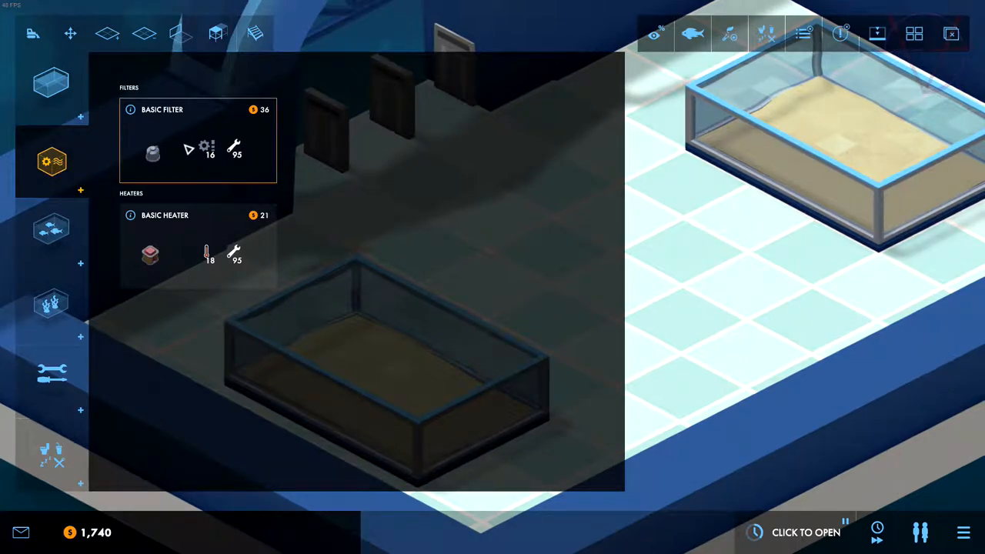
pyautogui.click(165, 150)
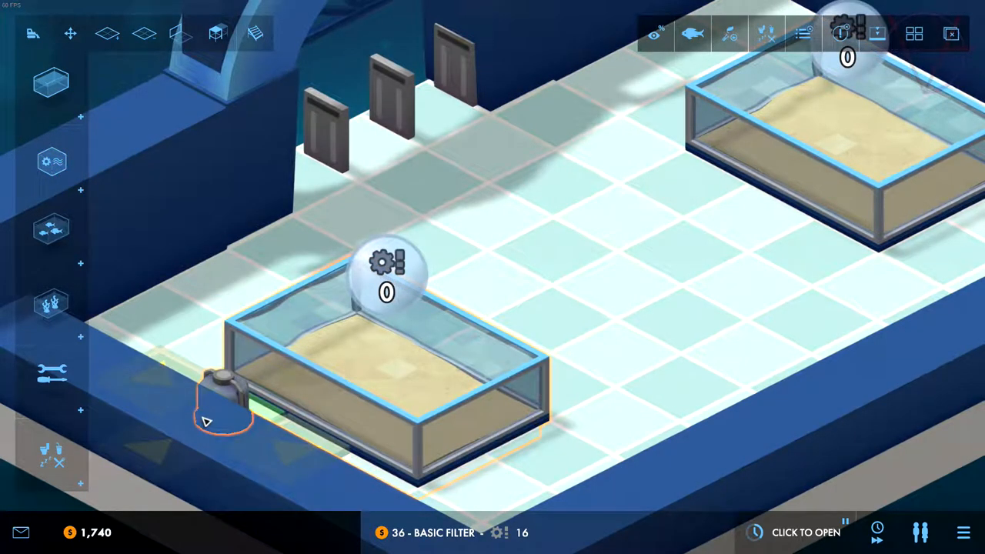
pyautogui.click(206, 420)
pyautogui.scroll(-3, 739, 154)
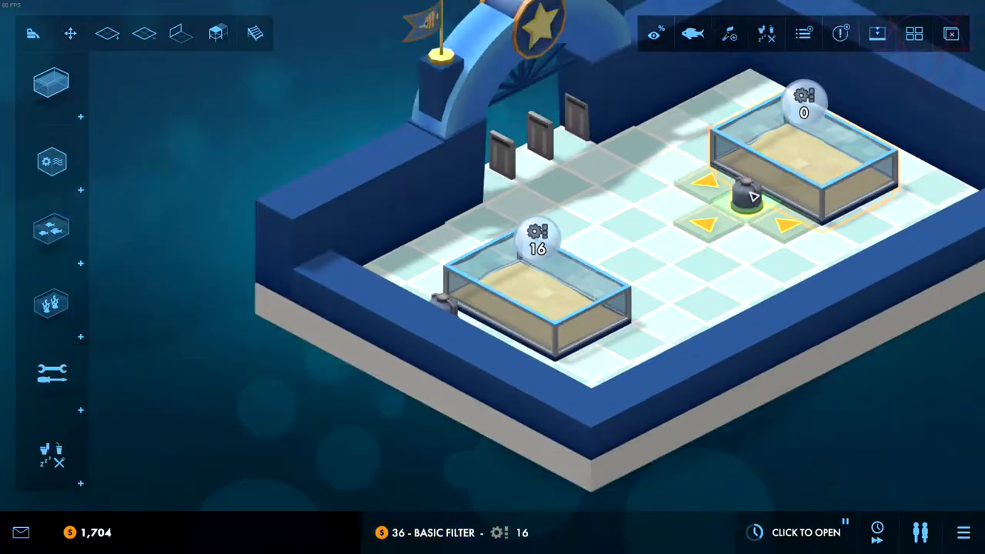
pyautogui.click(829, 117)
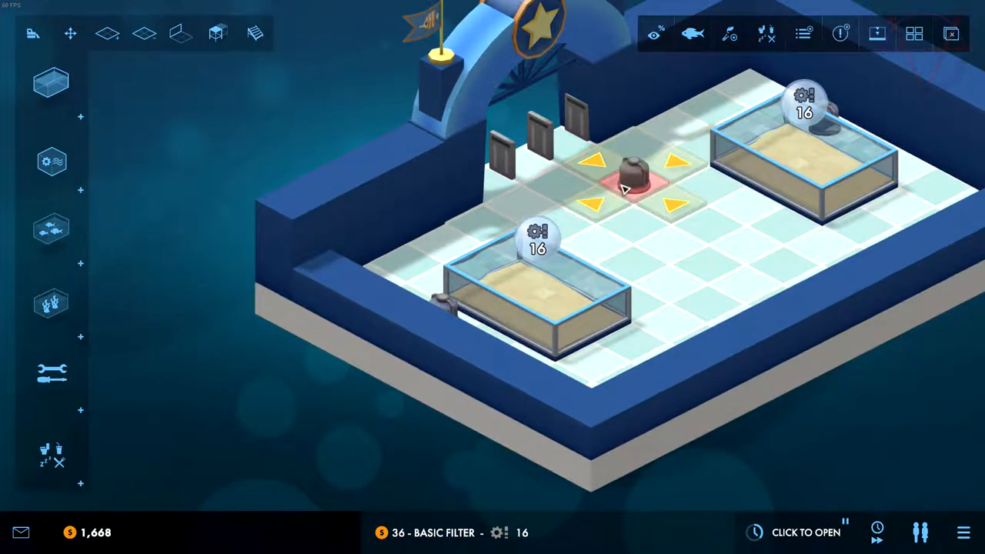
pyautogui.rightClick(625, 187)
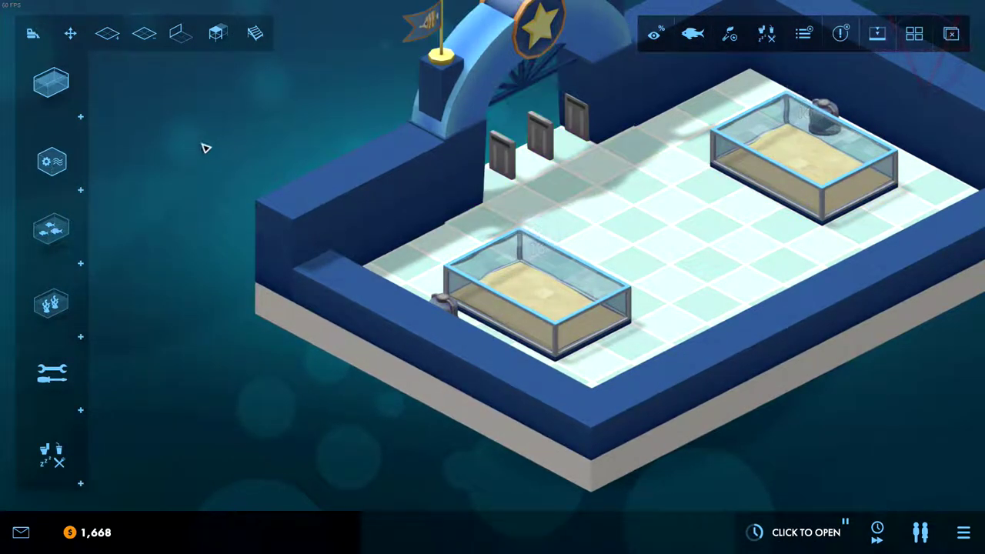
# Attach a Basic Heater to each of the two tanks.
pyautogui.click(51, 162)
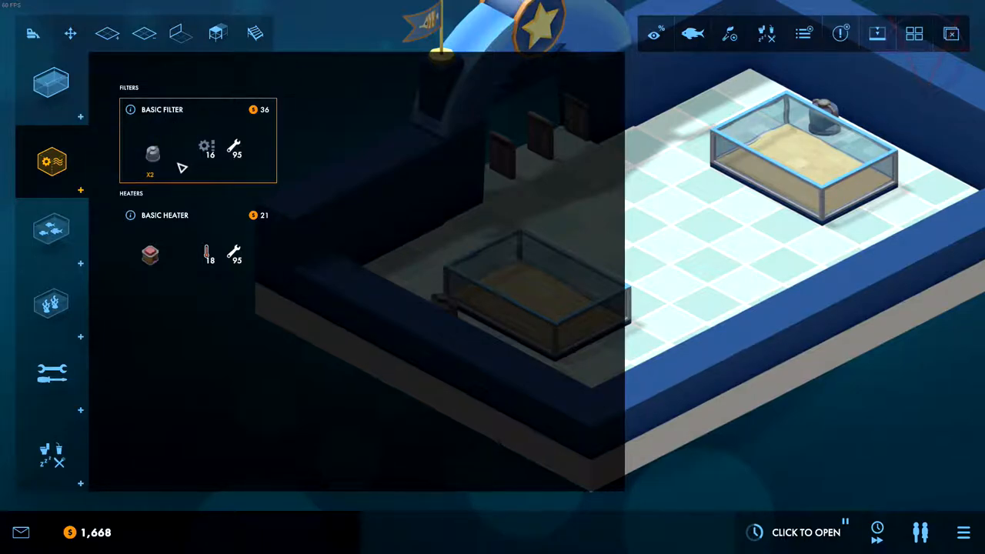
pyautogui.click(185, 237)
pyautogui.click(524, 350)
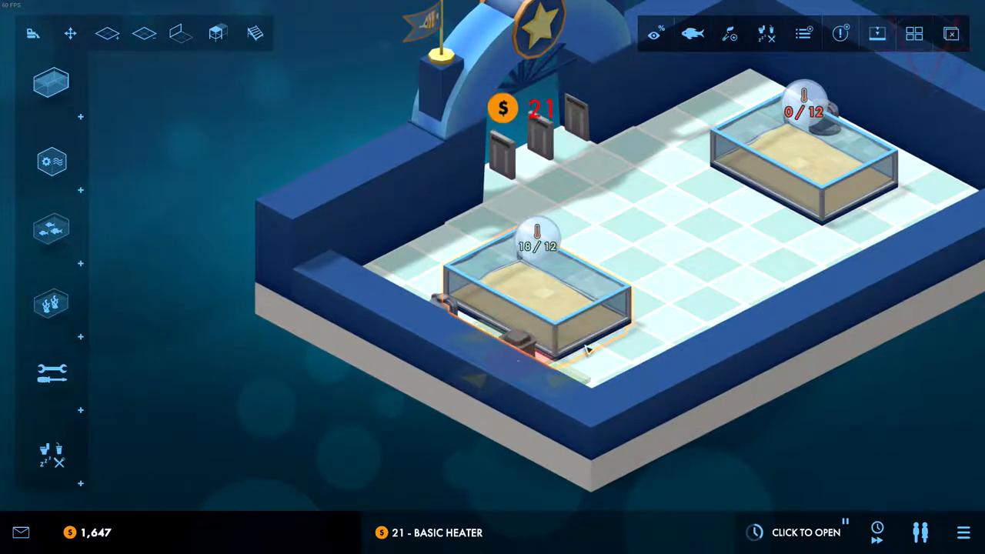
pyautogui.click(904, 154)
pyautogui.press('Escape')
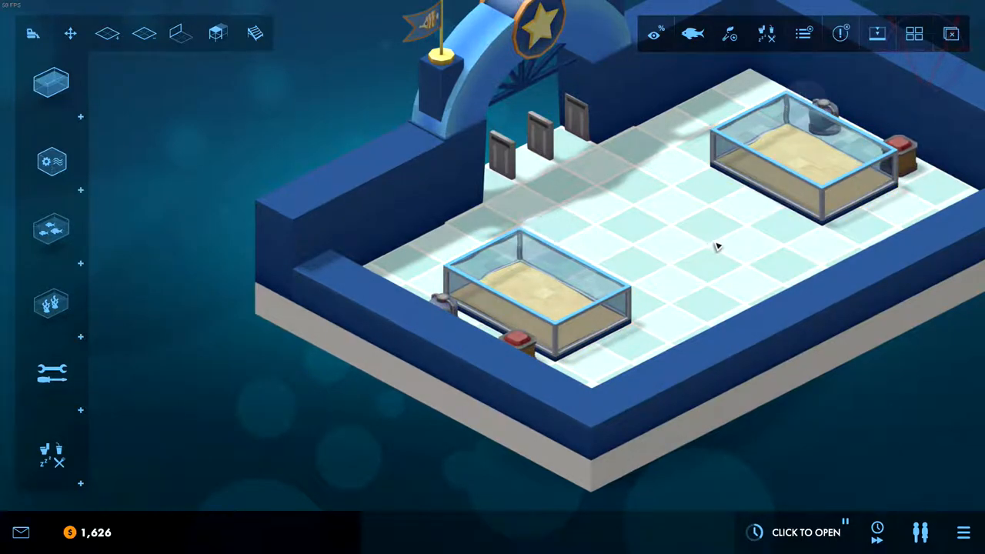
pyautogui.scroll(-3, 715, 246)
pyautogui.scroll(-3, 677, 269)
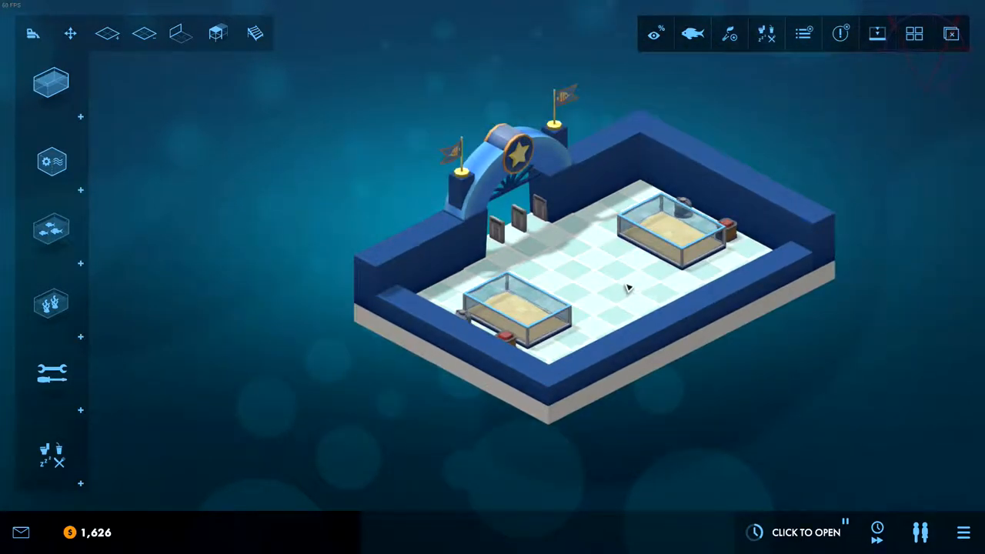
pyautogui.scroll(2, 627, 287)
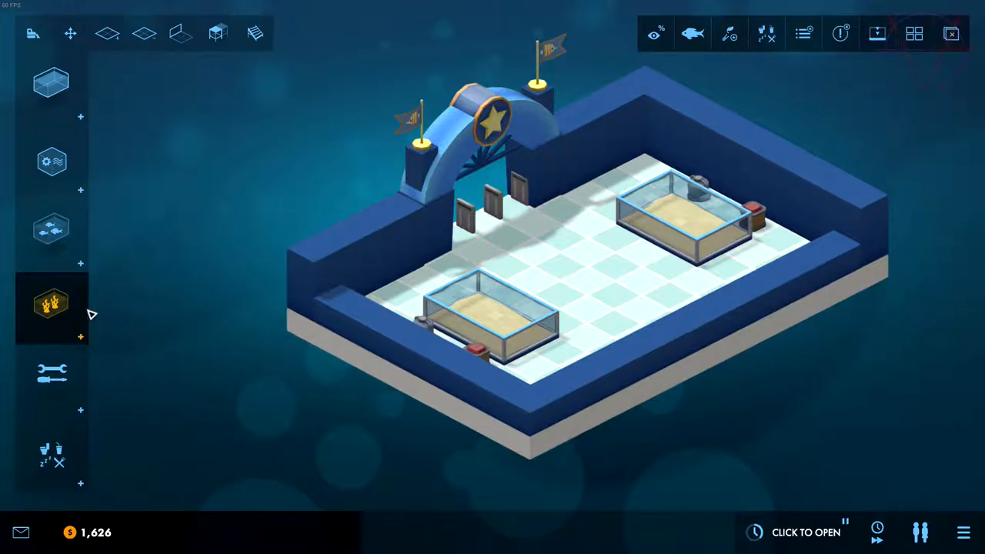
# Plant four sea lettuce in the front tank and four in the back tank.
pyautogui.click(52, 306)
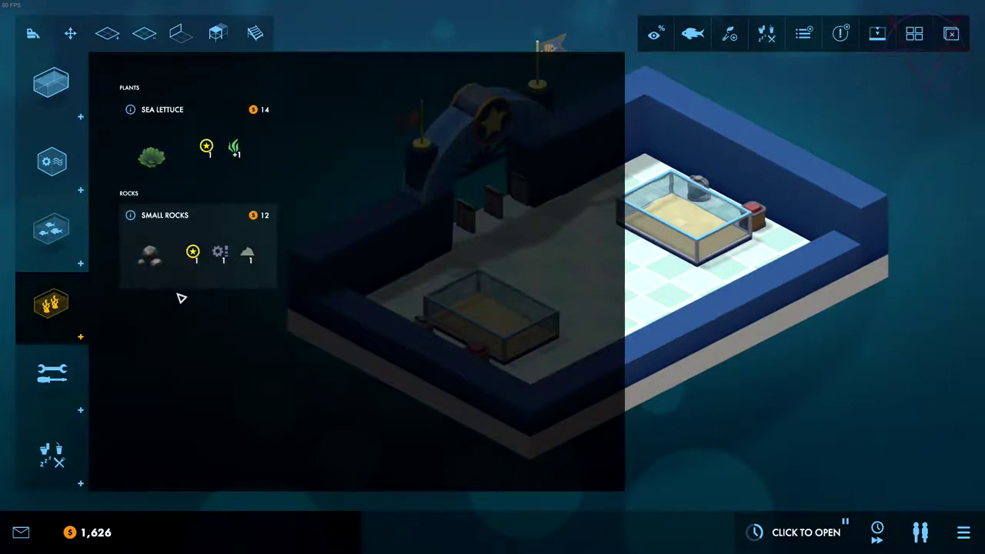
pyautogui.click(183, 153)
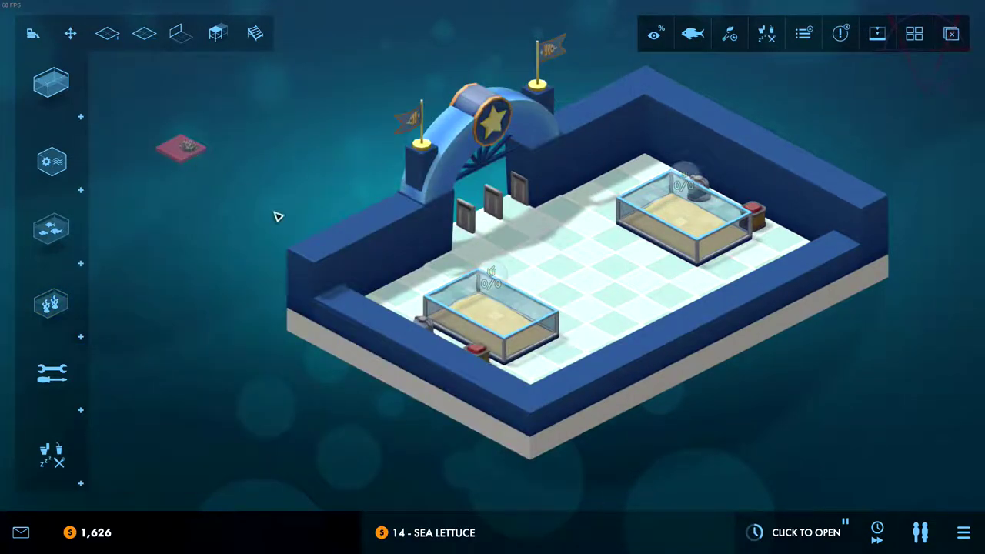
pyautogui.click(502, 311)
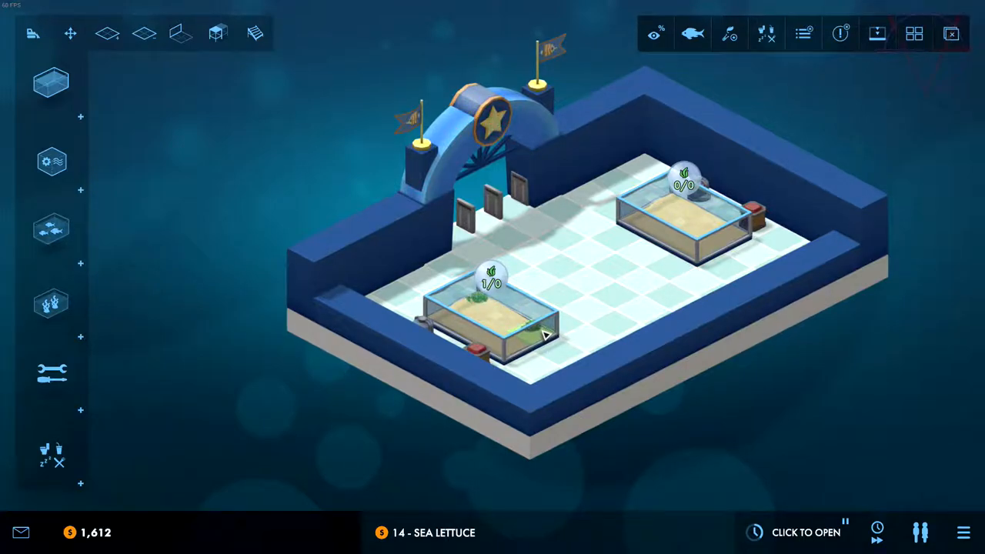
pyautogui.click(545, 333)
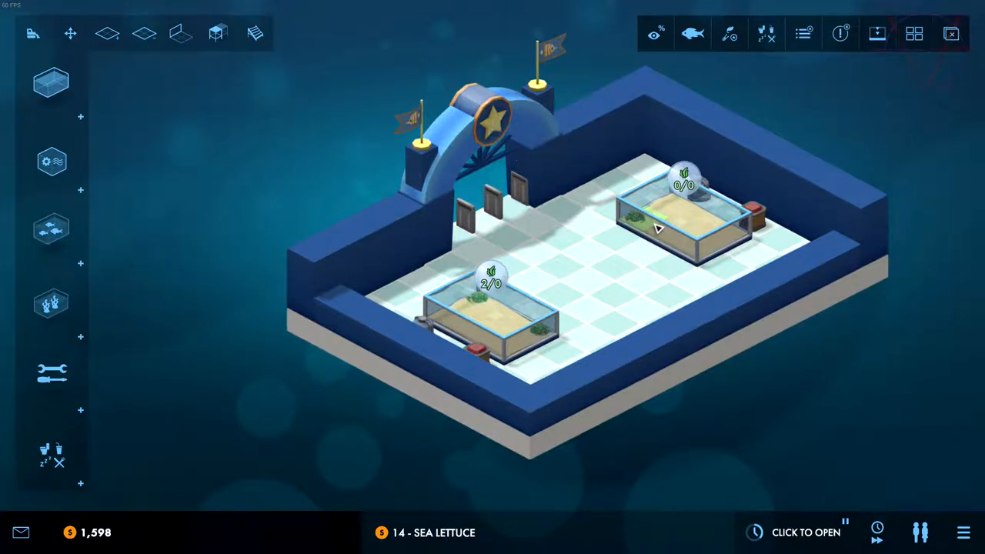
pyautogui.click(658, 228)
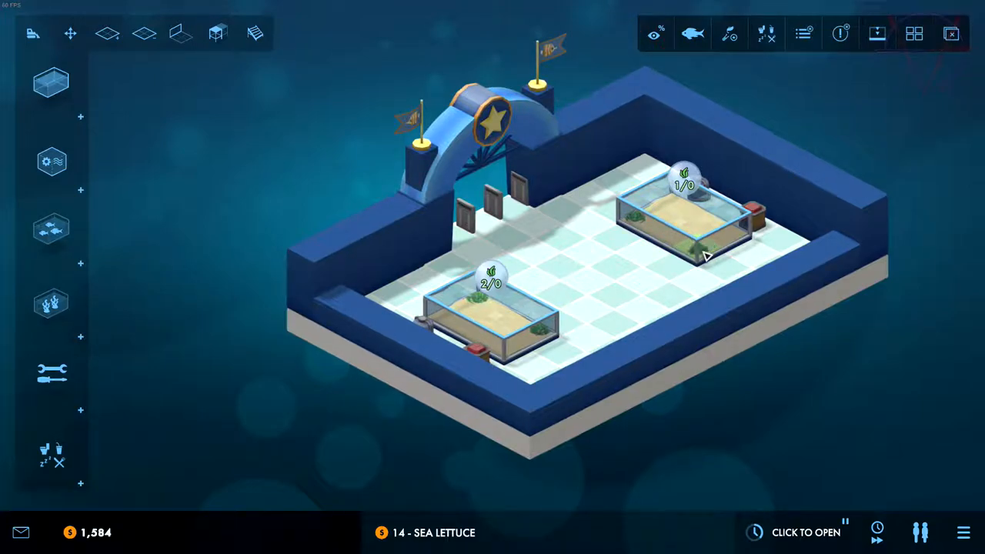
pyautogui.click(707, 254)
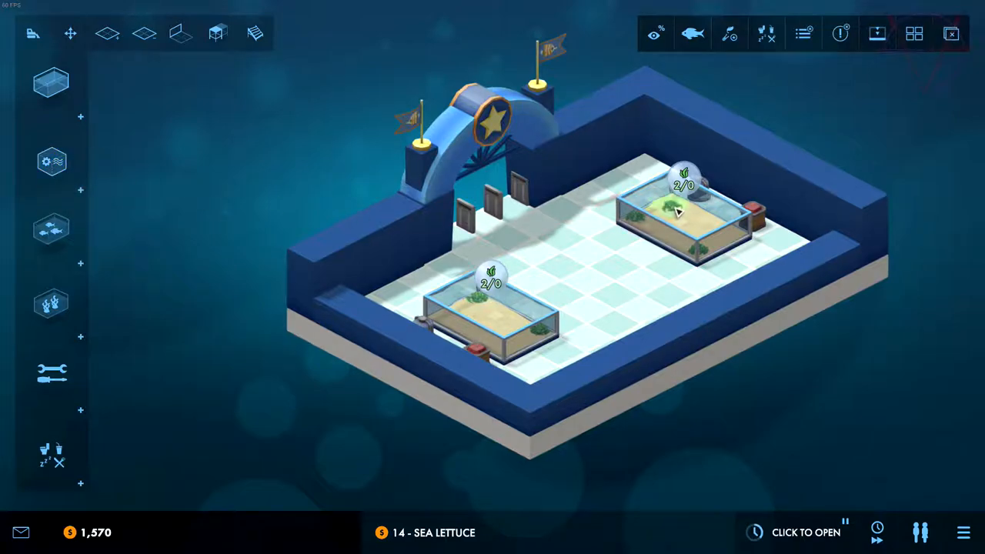
pyautogui.click(671, 206)
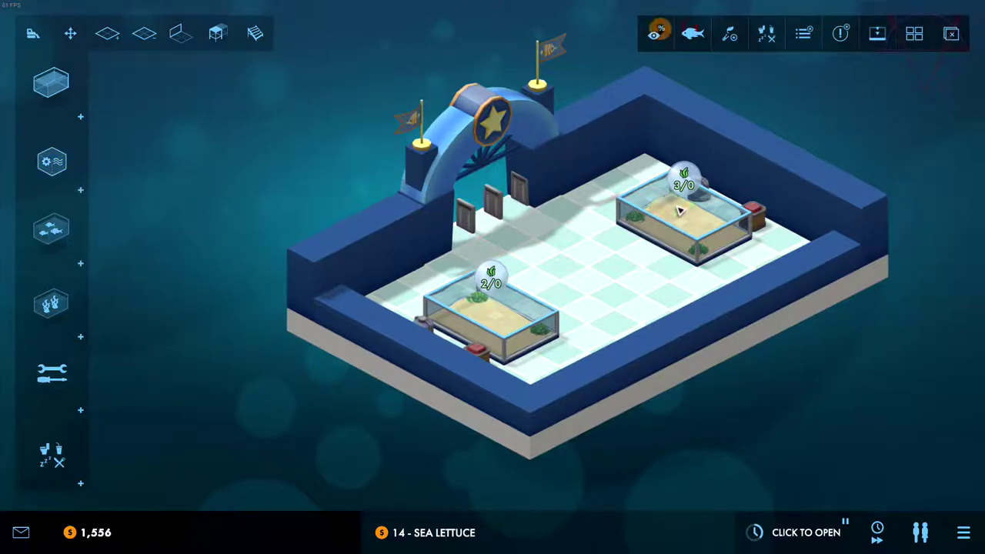
pyautogui.click(742, 240)
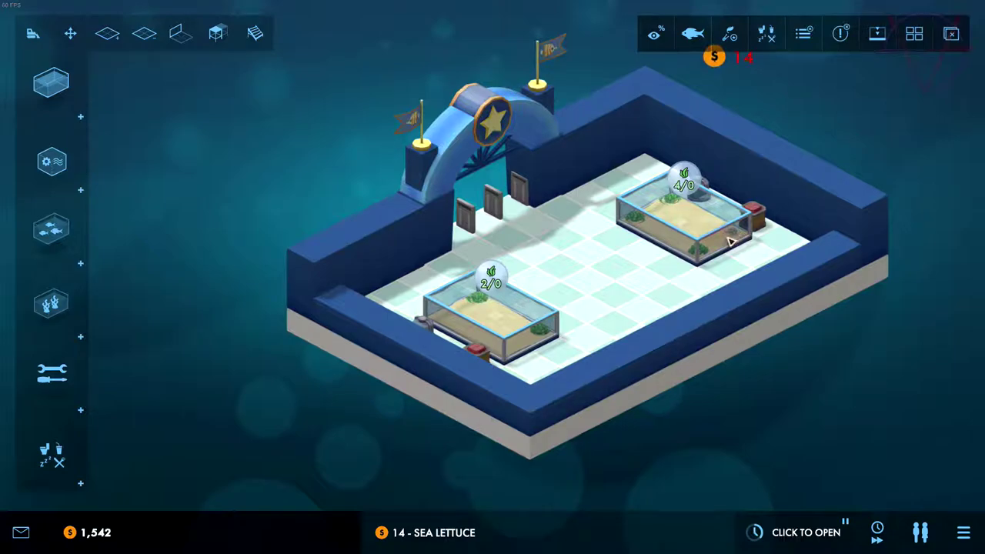
pyautogui.click(447, 323)
pyautogui.click(512, 345)
# Add Small Rocks decor to the front tank and the back tank.
pyautogui.click(52, 163)
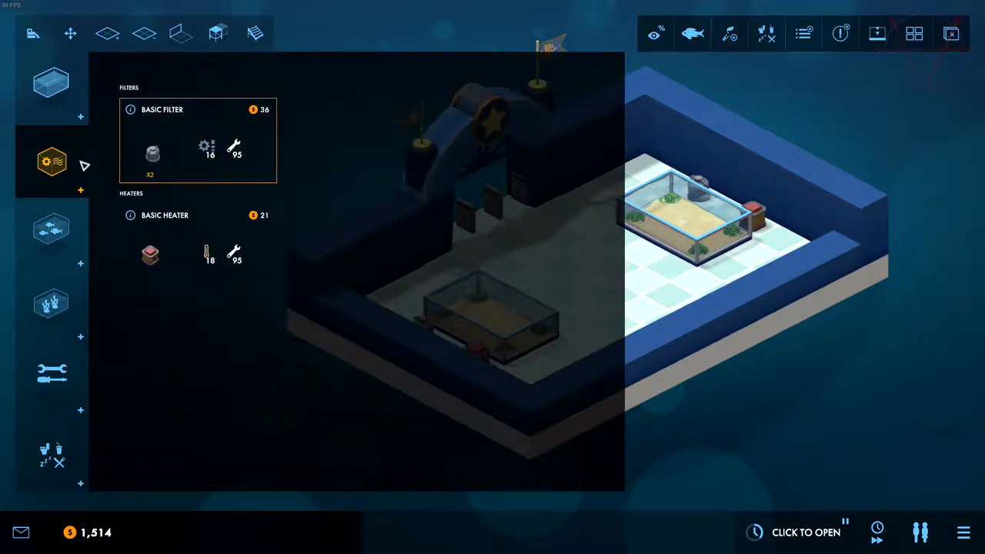
pyautogui.click(52, 304)
pyautogui.click(177, 231)
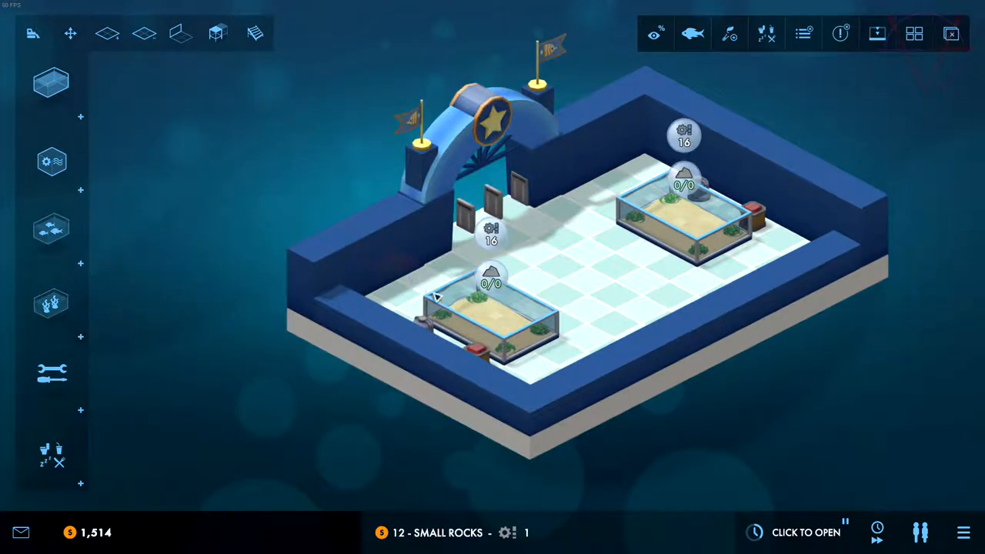
pyautogui.click(487, 339)
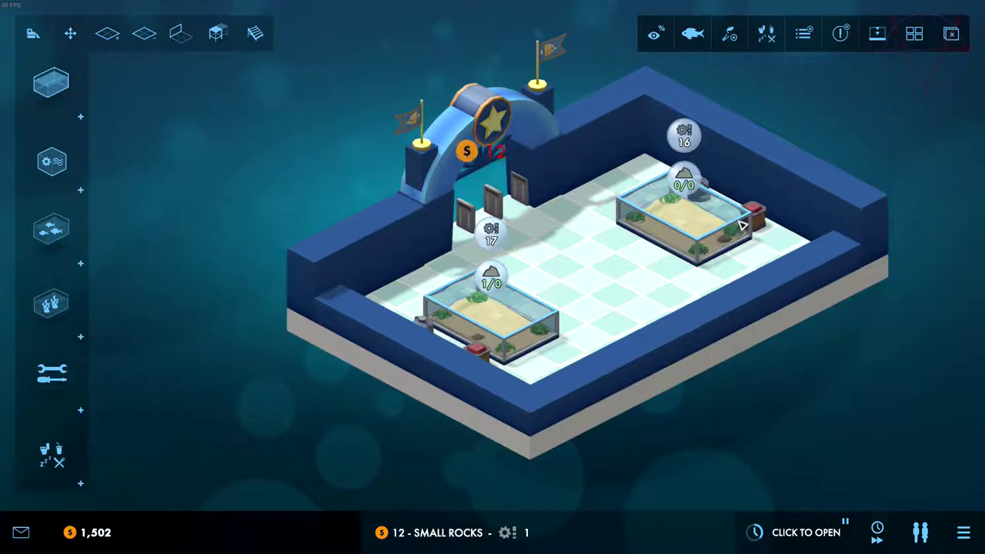
pyautogui.click(702, 222)
pyautogui.rightClick(536, 266)
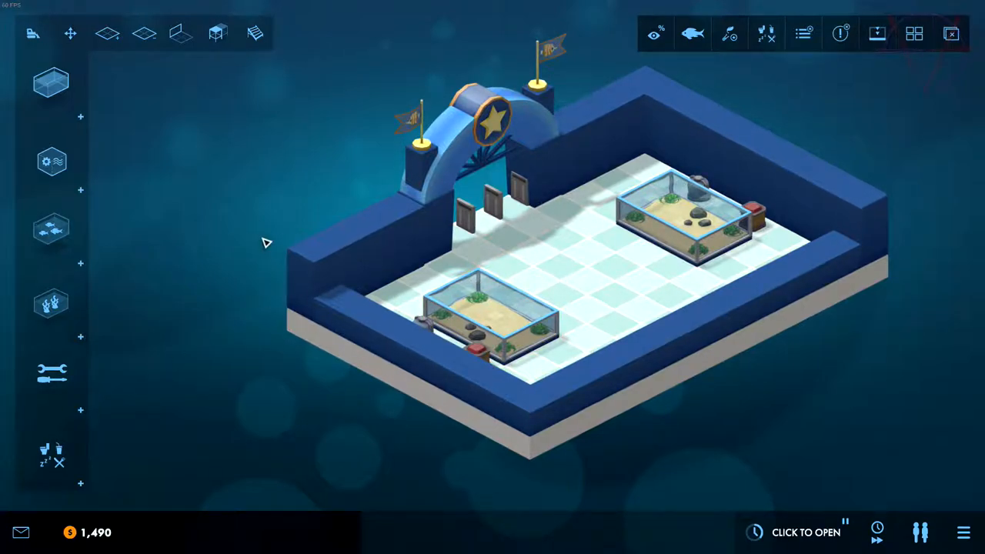
pyautogui.scroll(3, 269, 244)
# Order Azure Demoiselles for both tanks, four for each.
pyautogui.click(51, 231)
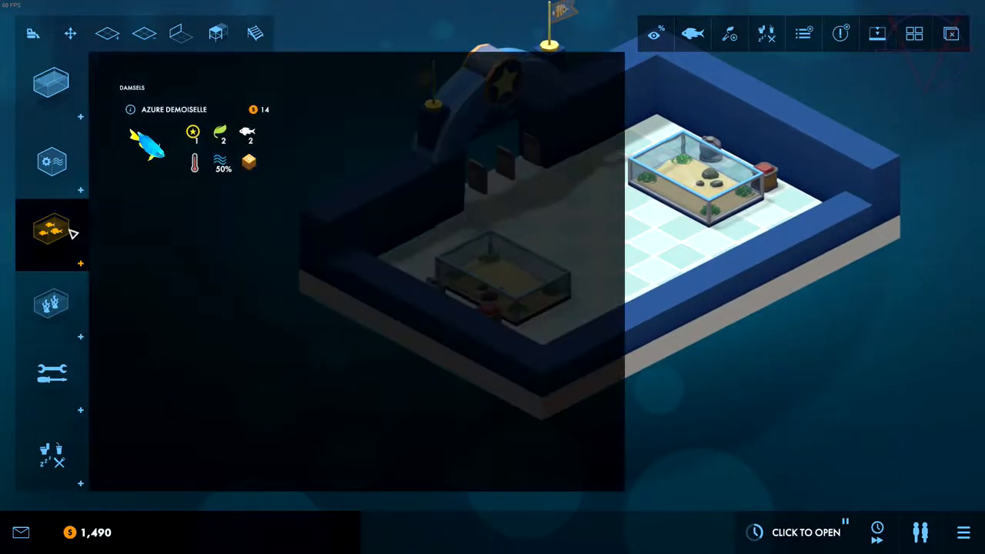
pyautogui.moveTo(198, 141)
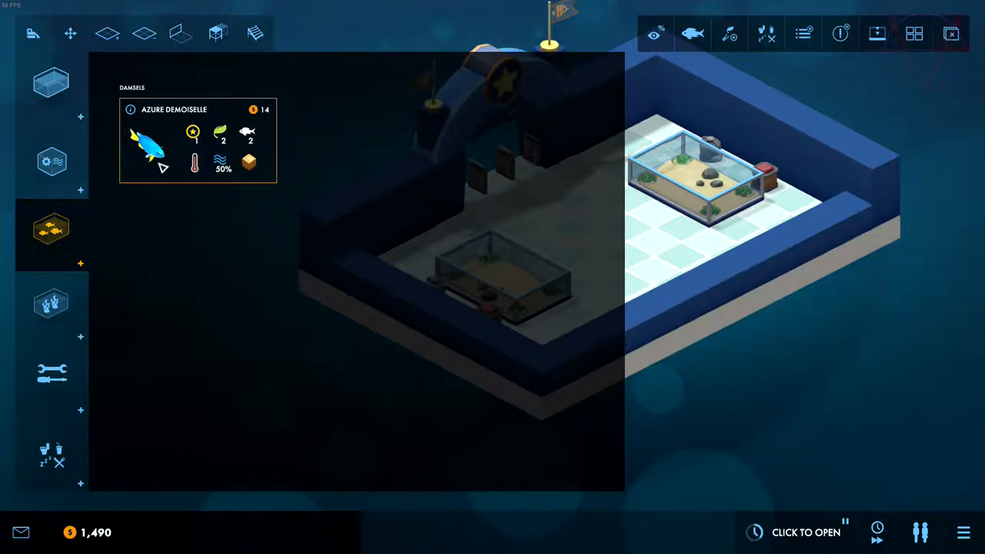
pyautogui.click(153, 154)
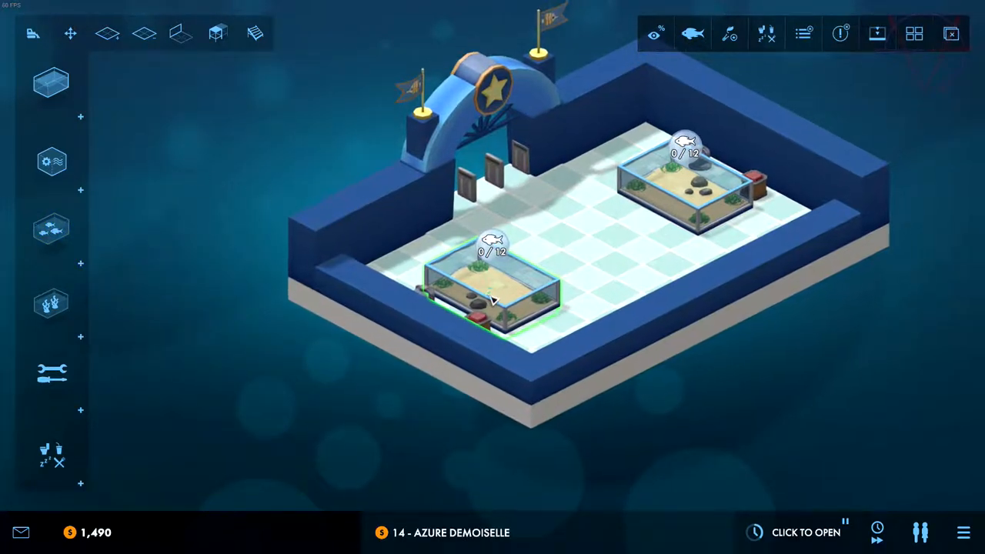
pyautogui.click(495, 290)
pyautogui.click(495, 290)
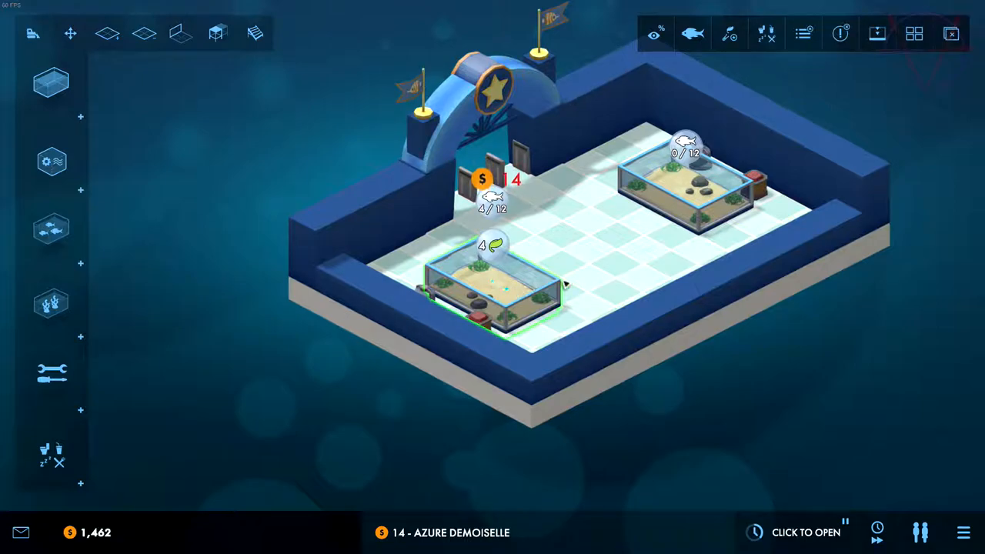
pyautogui.click(495, 290)
pyautogui.click(685, 194)
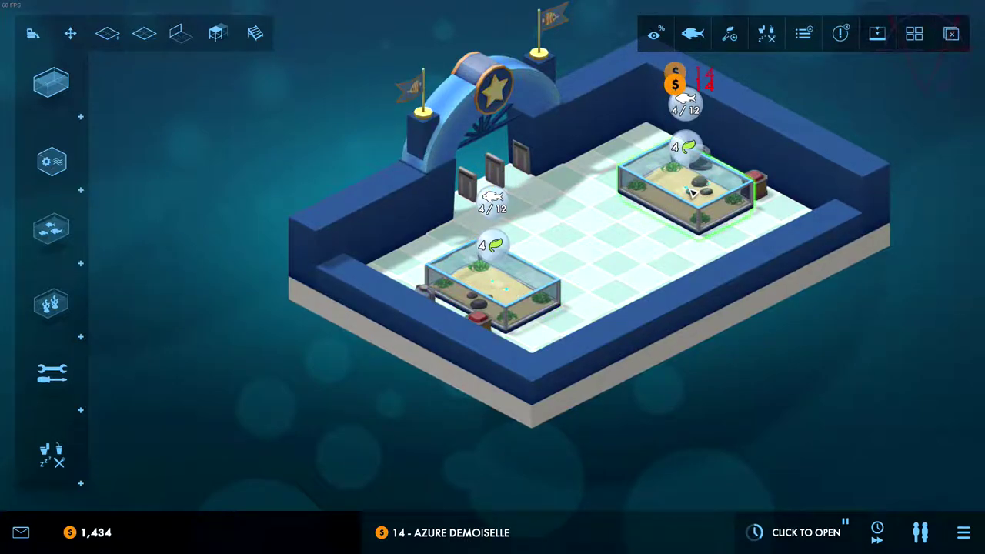
pyautogui.rightClick(592, 254)
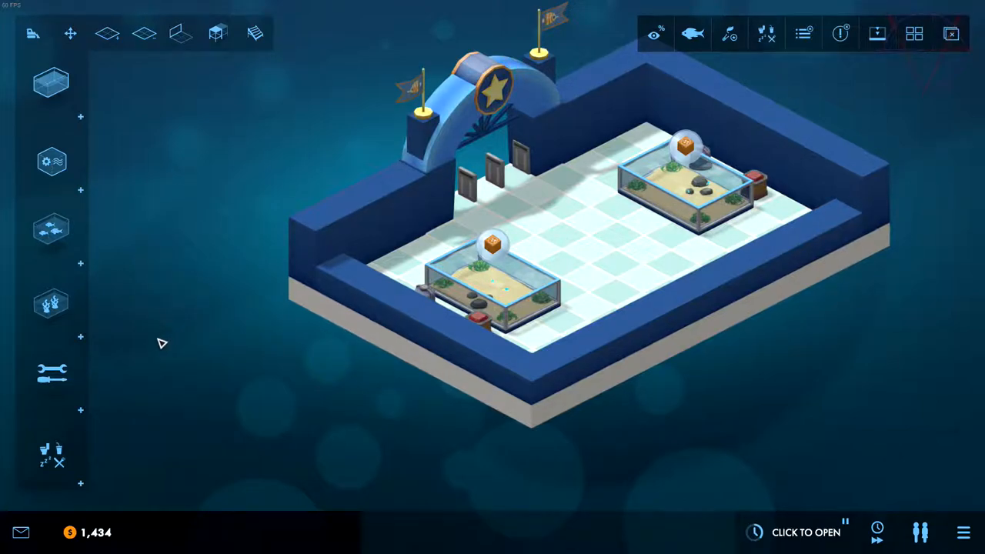
# Build a rotated Tool Station against the wall beside the entrance arch.
pyautogui.click(51, 377)
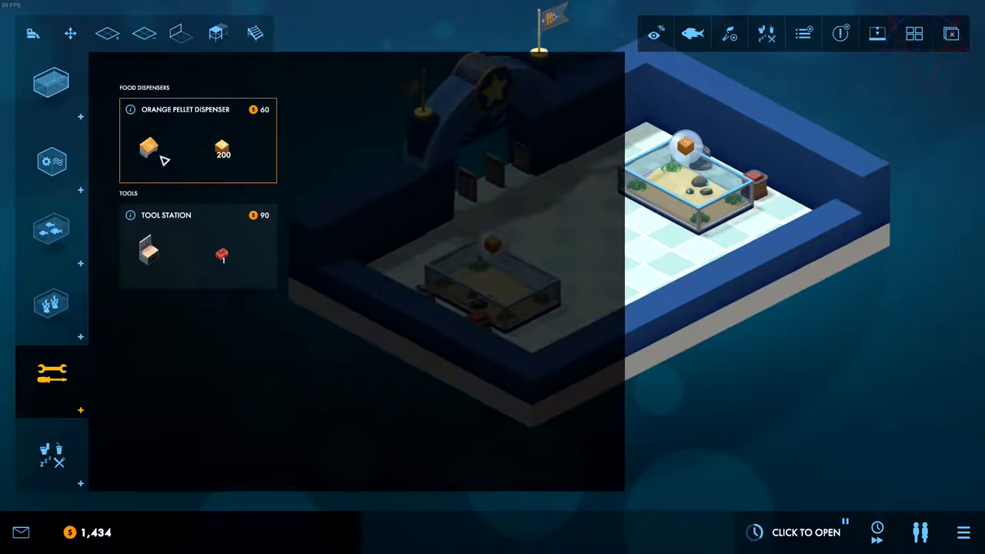
pyautogui.click(157, 213)
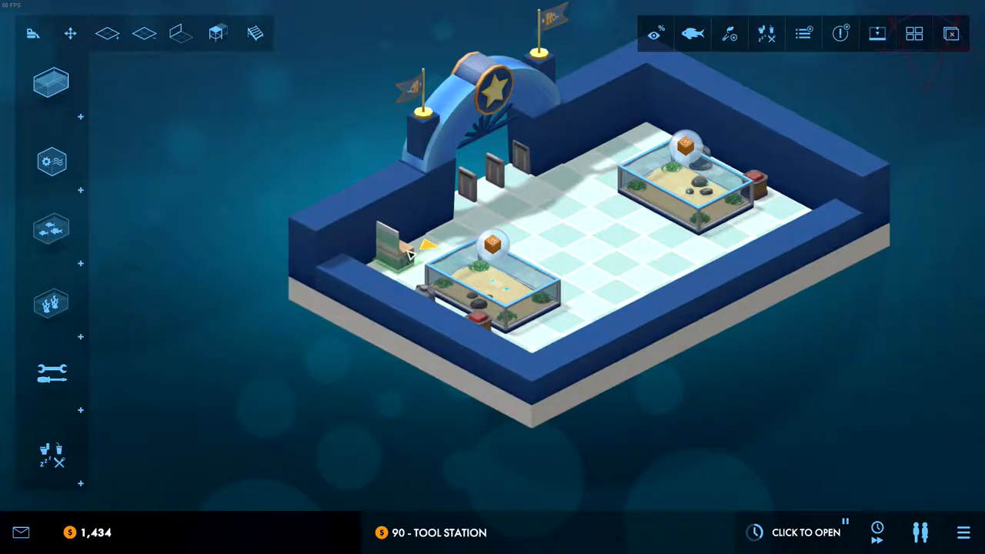
pyautogui.press('r')
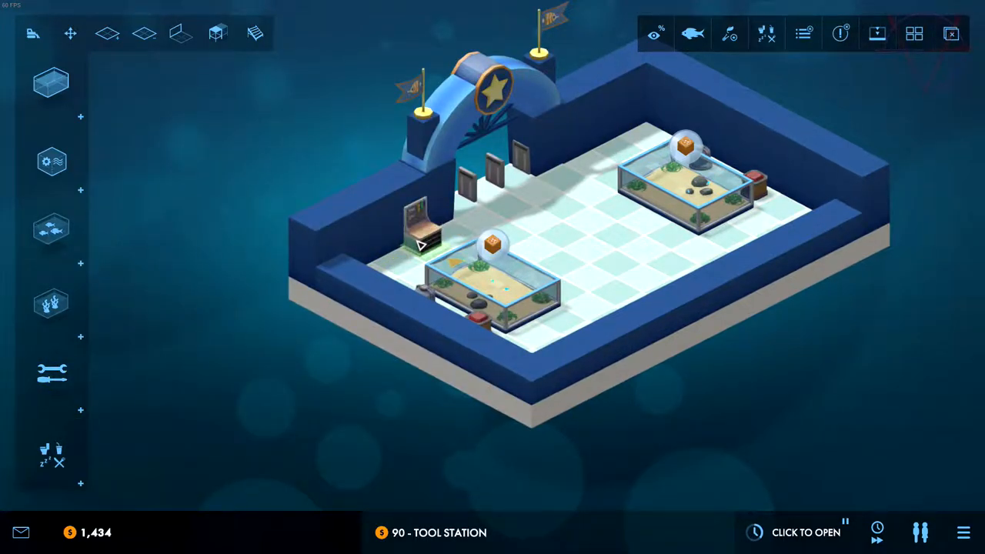
pyautogui.click(420, 243)
pyautogui.press('Escape')
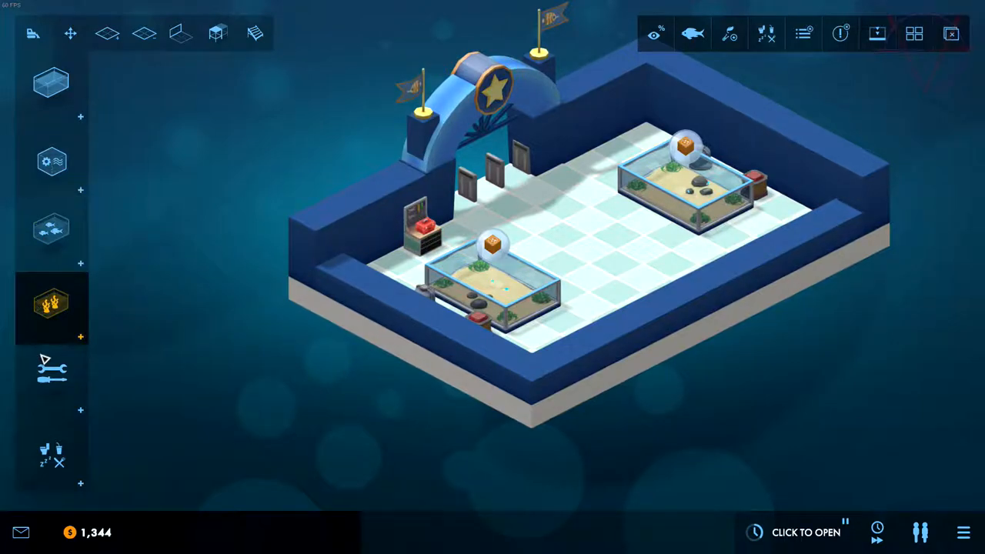
# Place an Orange Pellet Dispenser next to the tool station.
pyautogui.click(51, 362)
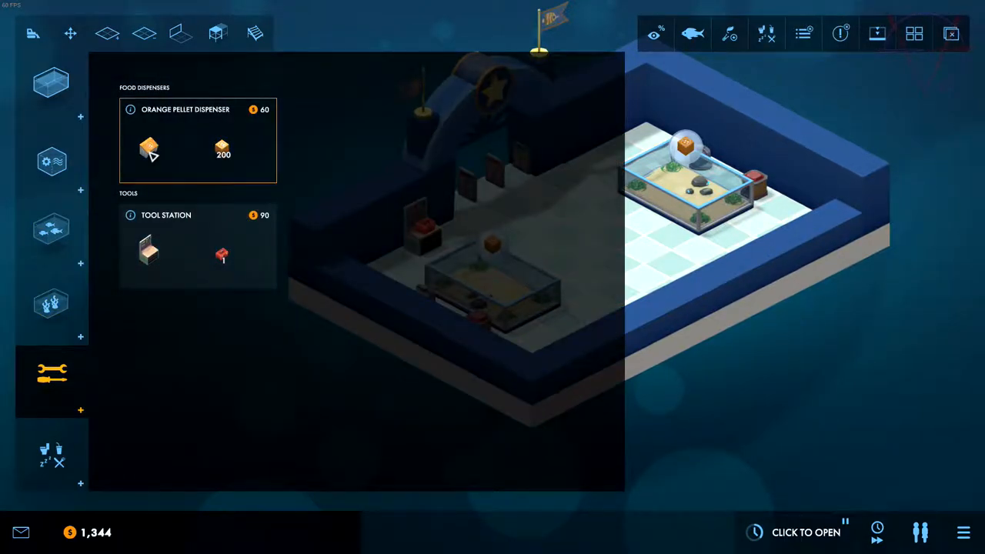
pyautogui.click(149, 152)
pyautogui.click(397, 250)
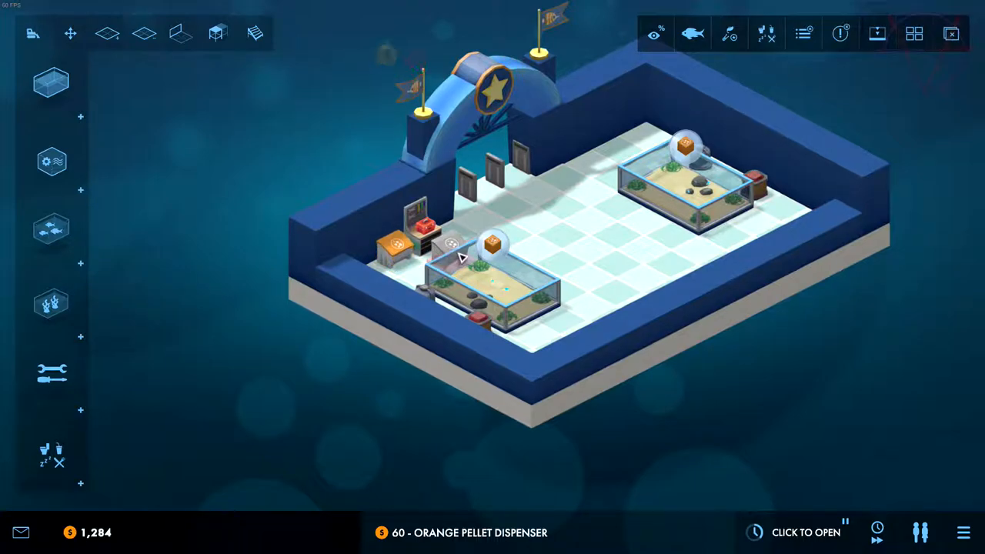
pyautogui.press('Escape')
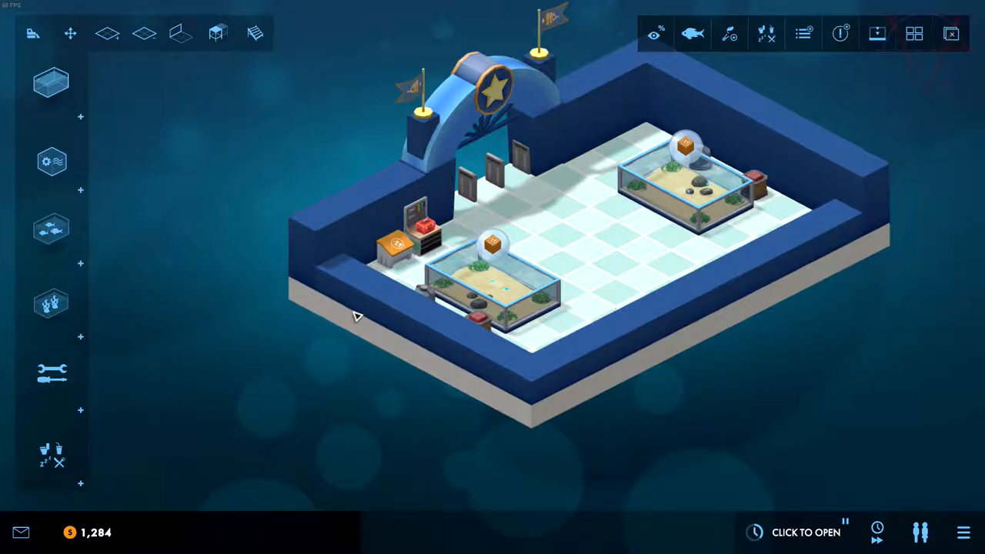
# Review the staff candidates and hire Romeo, the energetic fixing and cleaning worker.
pyautogui.click(922, 533)
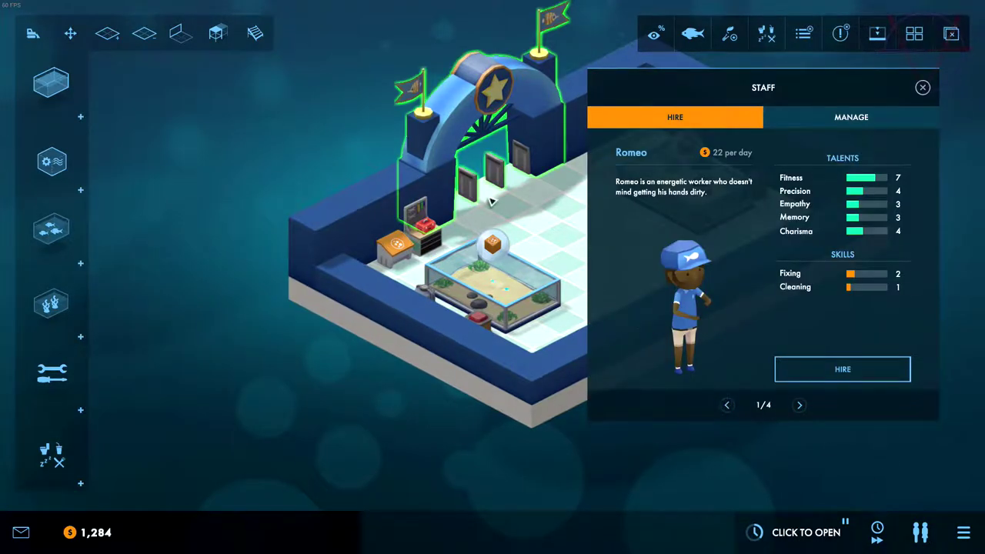
pyautogui.click(802, 407)
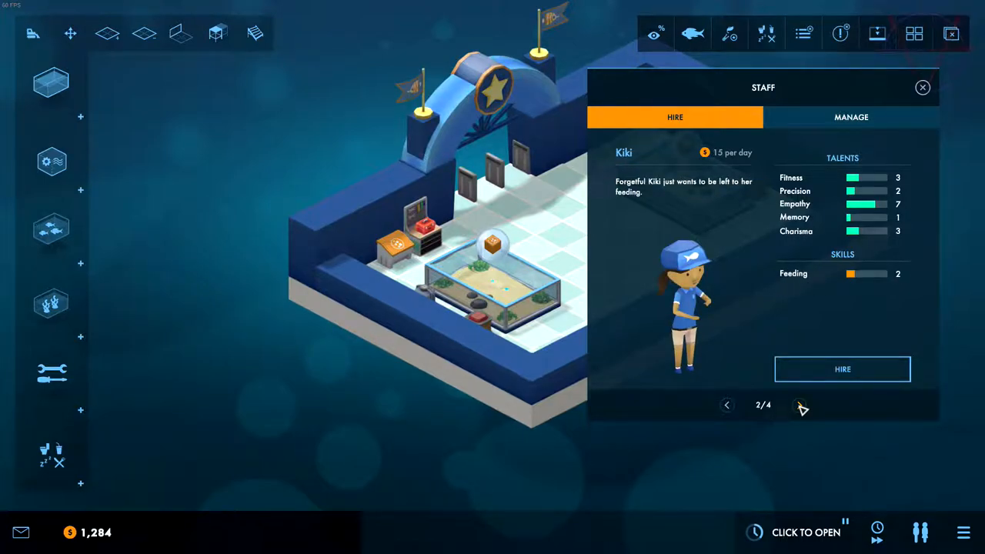
pyautogui.click(802, 406)
pyautogui.click(802, 406)
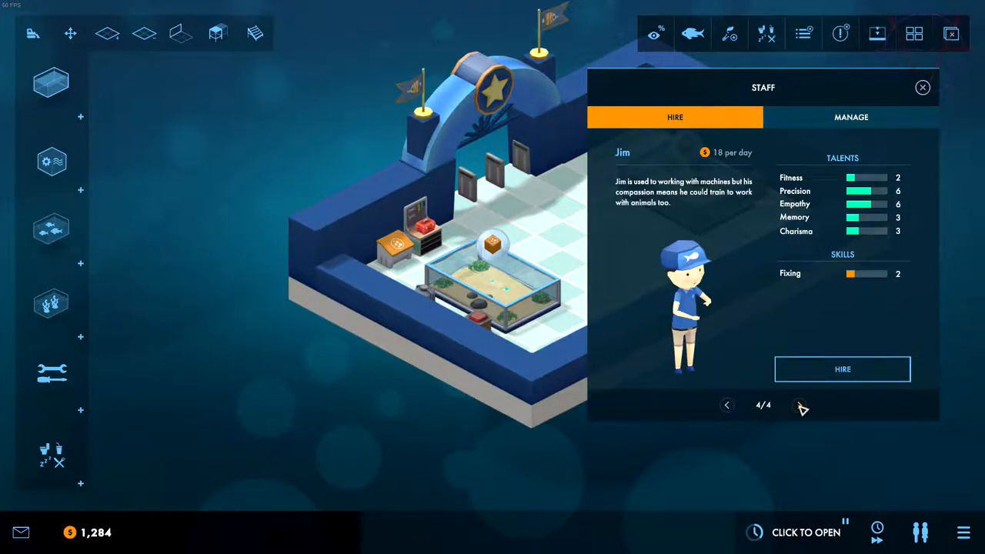
pyautogui.click(802, 406)
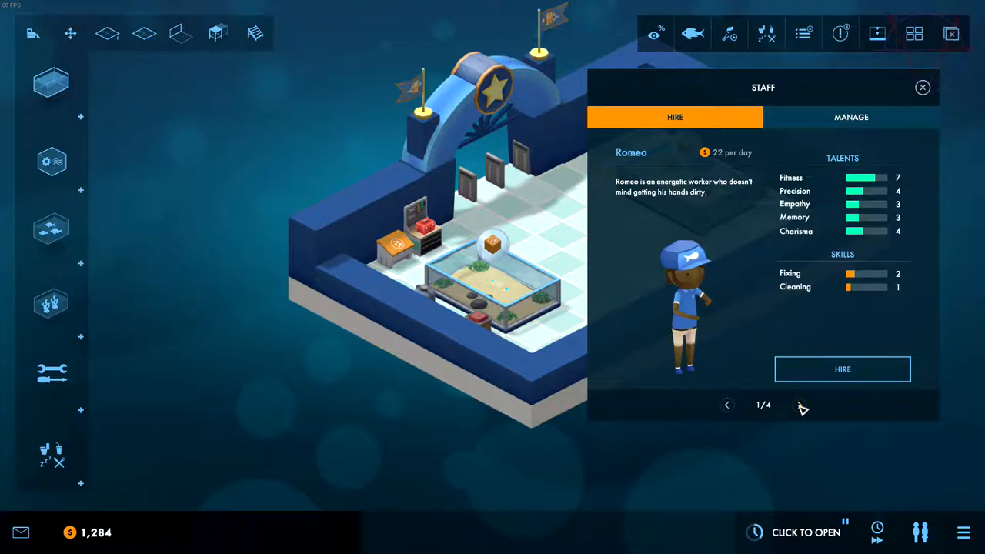
pyautogui.click(802, 407)
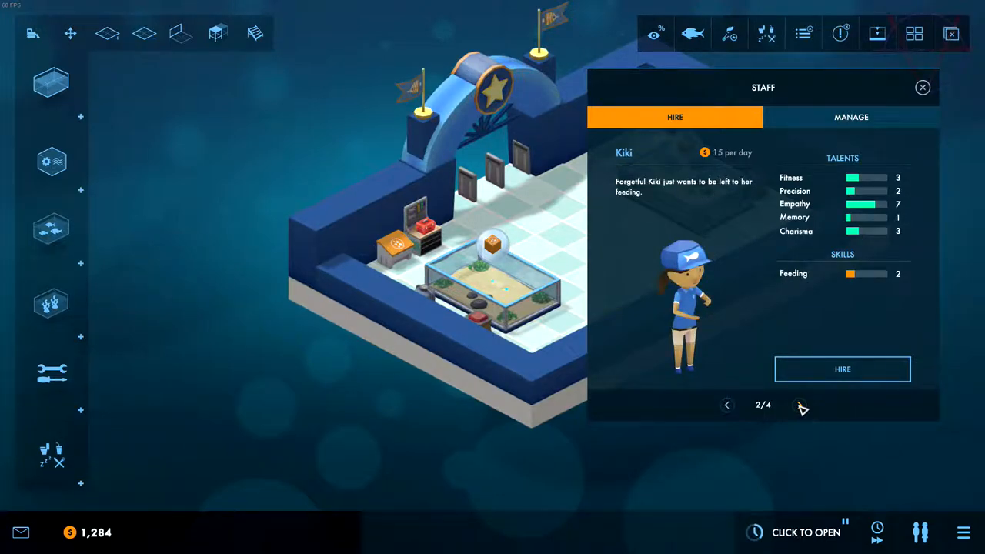
pyautogui.click(802, 406)
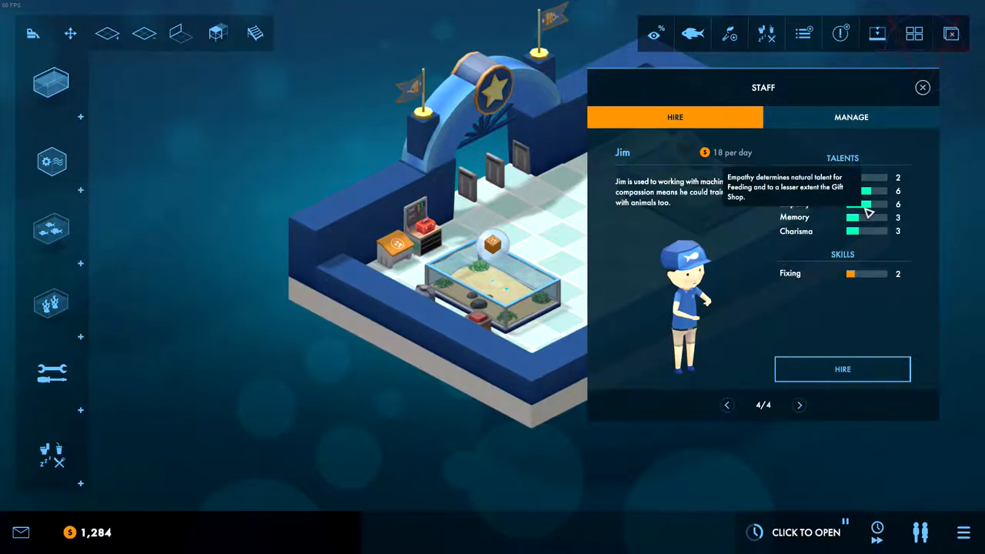
pyautogui.click(729, 405)
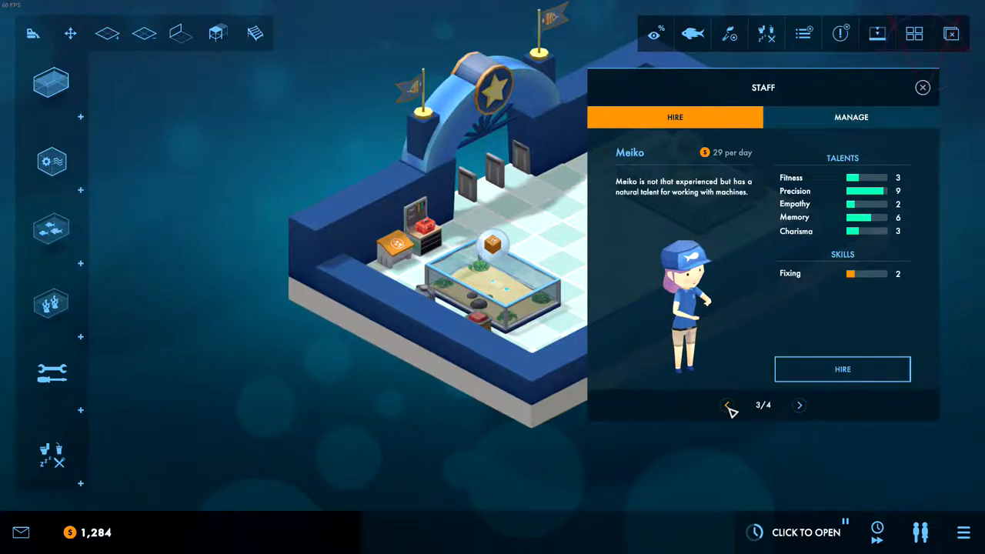
pyautogui.click(729, 405)
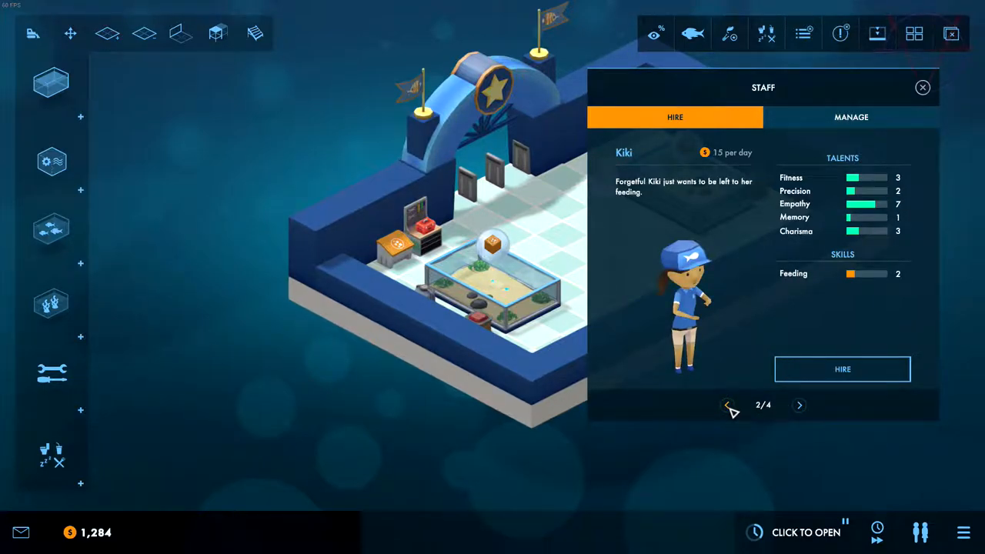
pyautogui.click(729, 406)
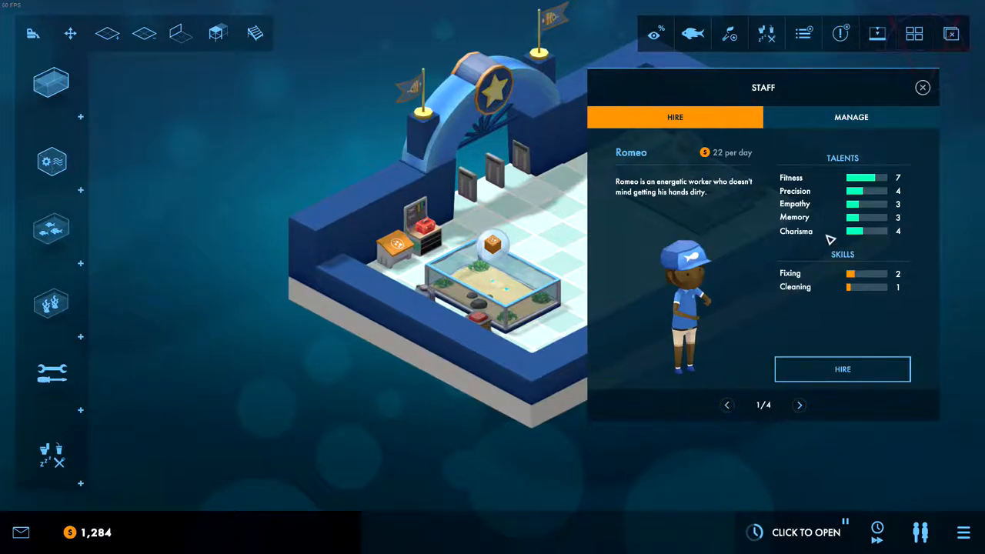
pyautogui.click(840, 373)
pyautogui.click(922, 87)
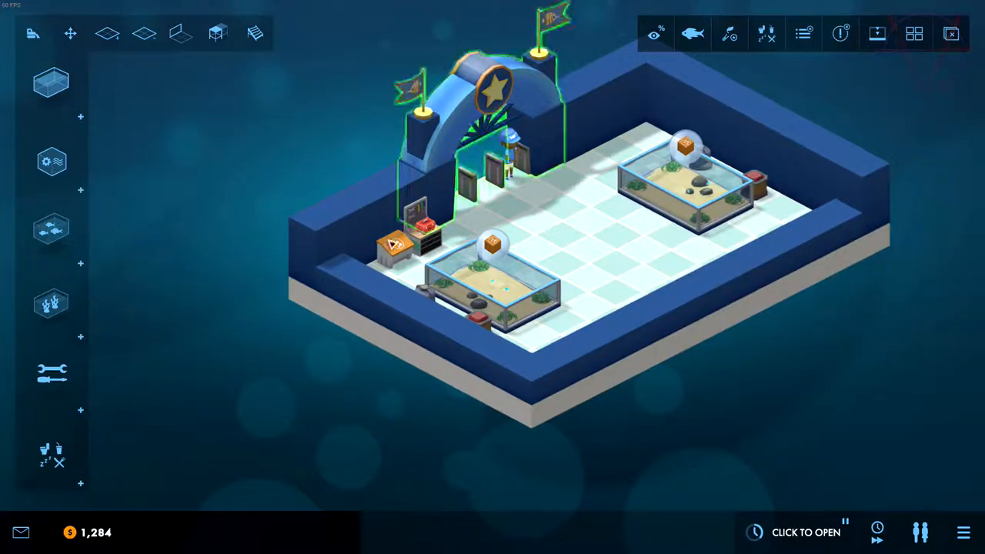
# Open the aquarium to visitors and view an arriving guest's opinion panel.
pyautogui.click(53, 458)
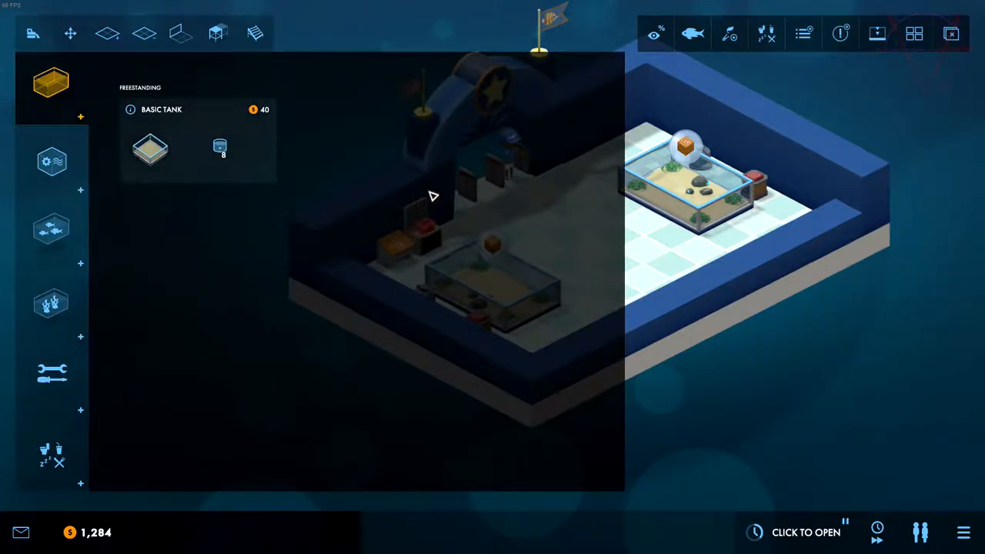
pyautogui.click(68, 87)
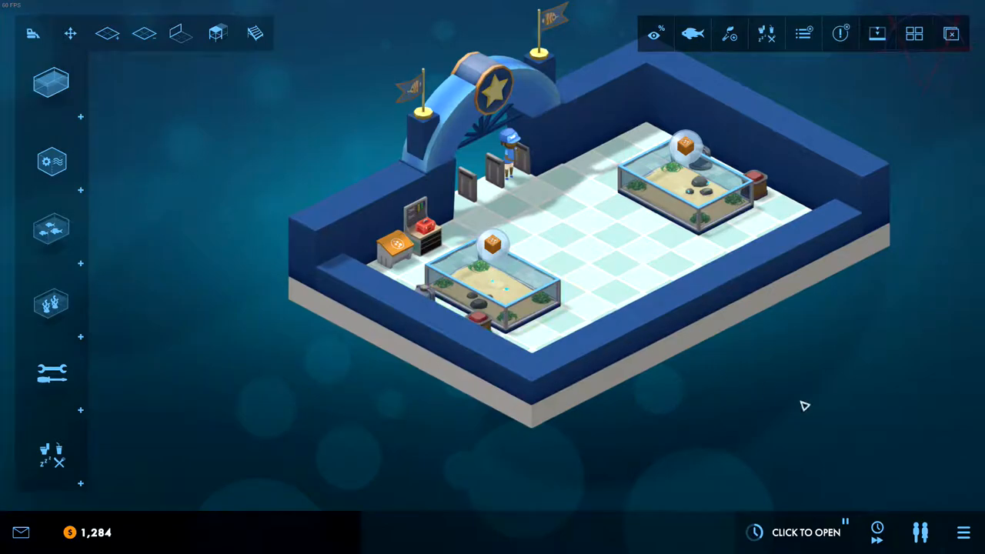
pyautogui.click(801, 532)
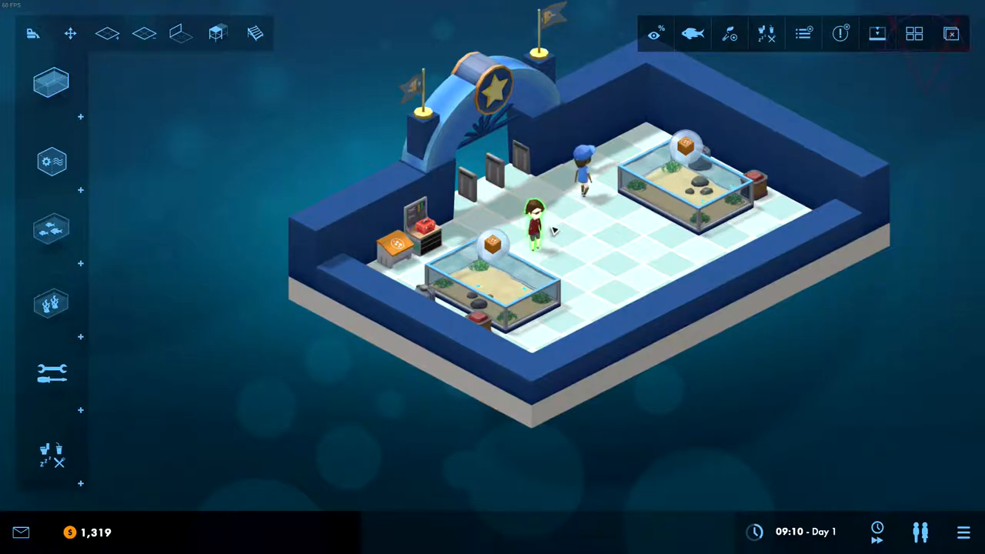
pyautogui.click(551, 254)
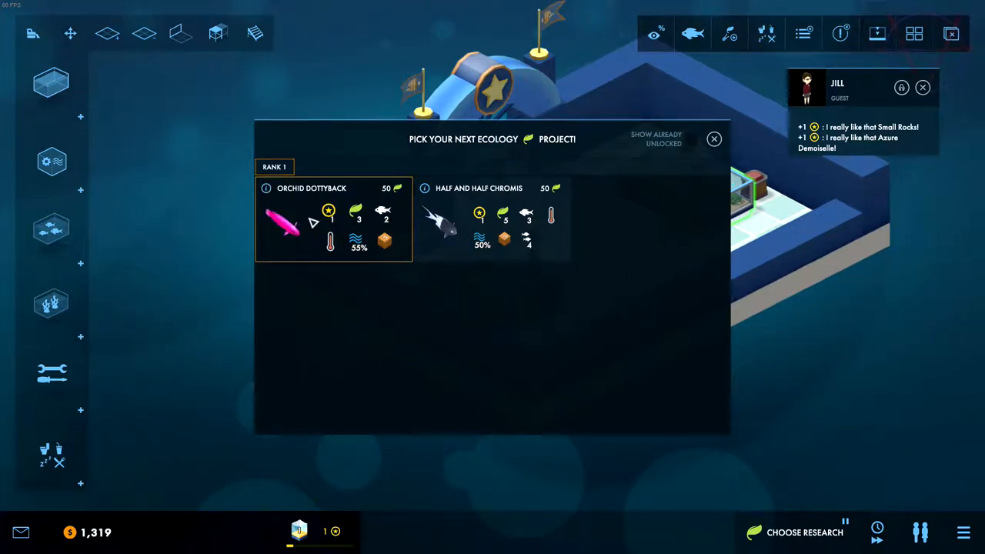
# Choose the Orchid Dottyback card as the next ecology research project.
pyautogui.click(314, 221)
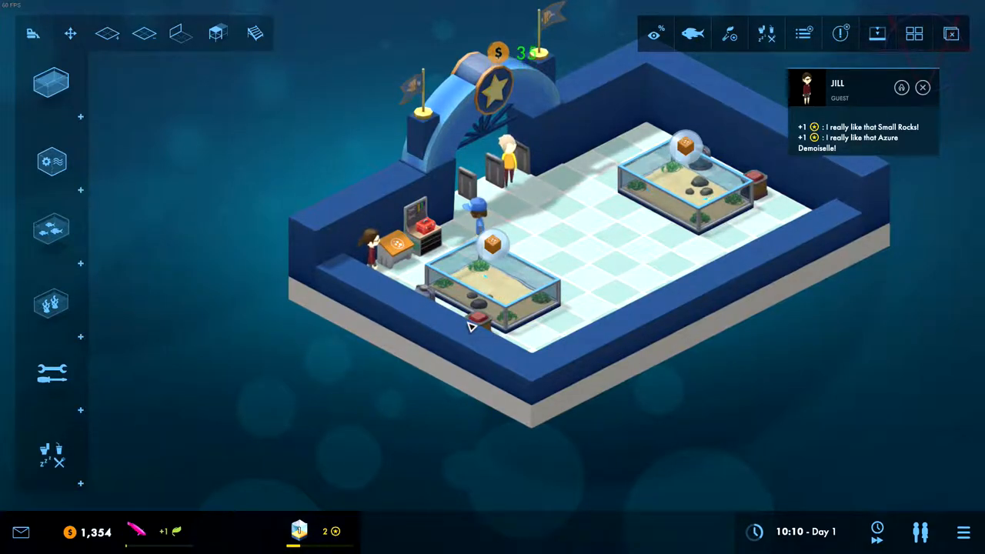
# Review Jill's and David's opinions, the aquarist's roles and the stats of both tanks.
pyautogui.click(512, 199)
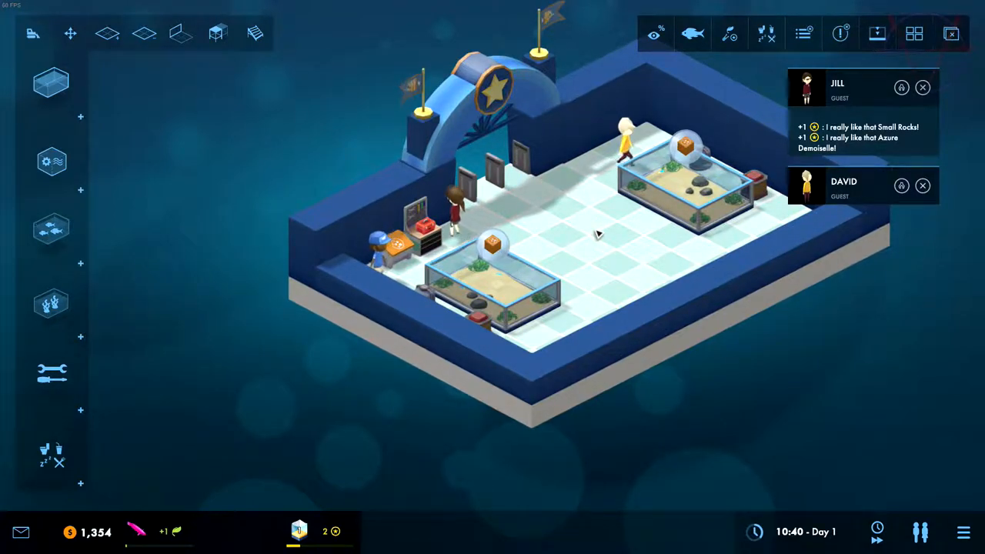
pyautogui.click(923, 87)
pyautogui.click(927, 91)
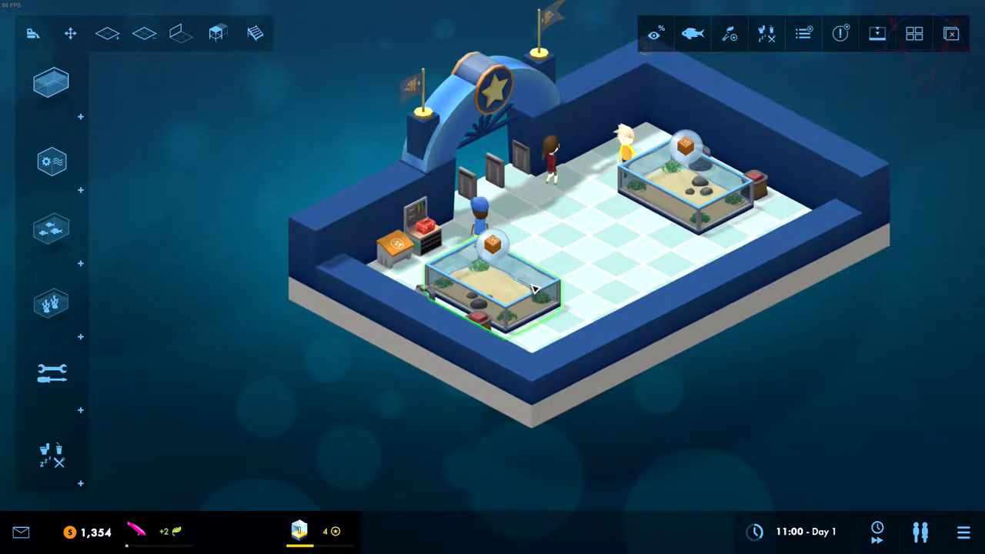
pyautogui.click(678, 192)
pyautogui.click(574, 154)
pyautogui.click(454, 204)
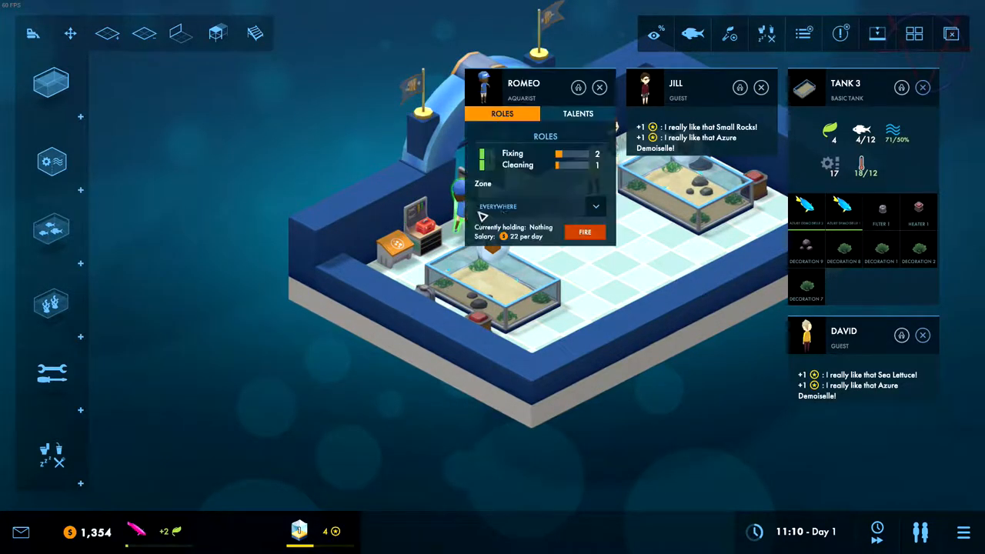
pyautogui.click(690, 206)
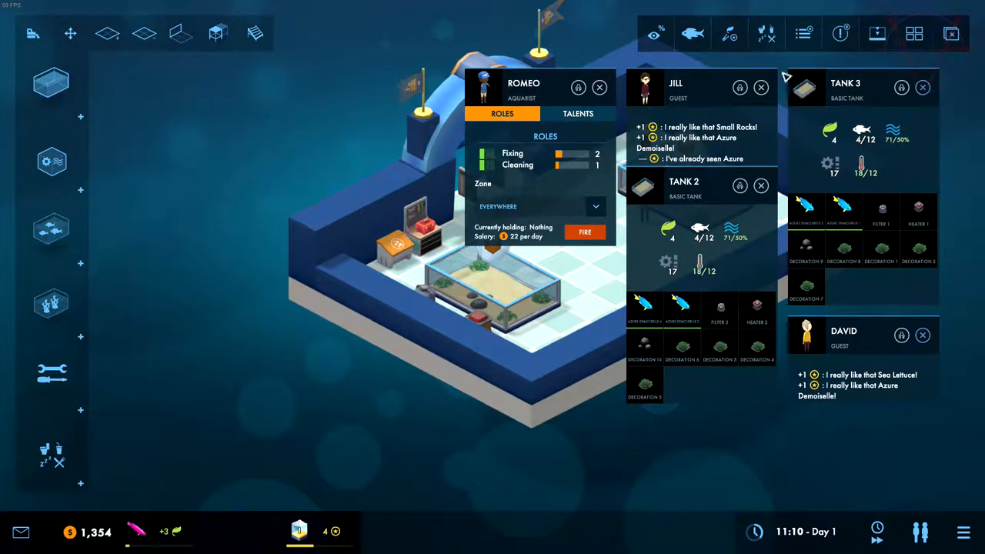
pyautogui.scroll(-4, 543, 327)
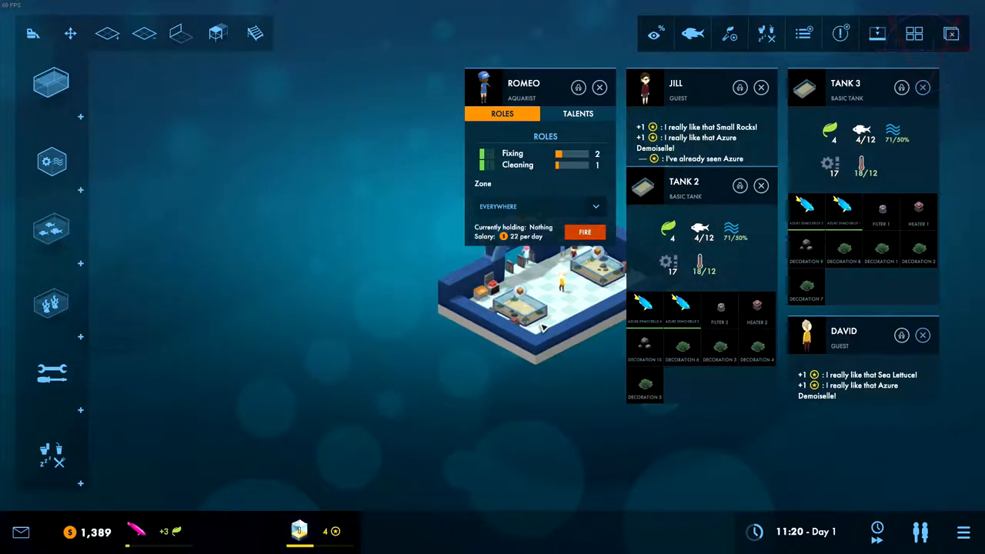
pyautogui.scroll(-2, 542, 327)
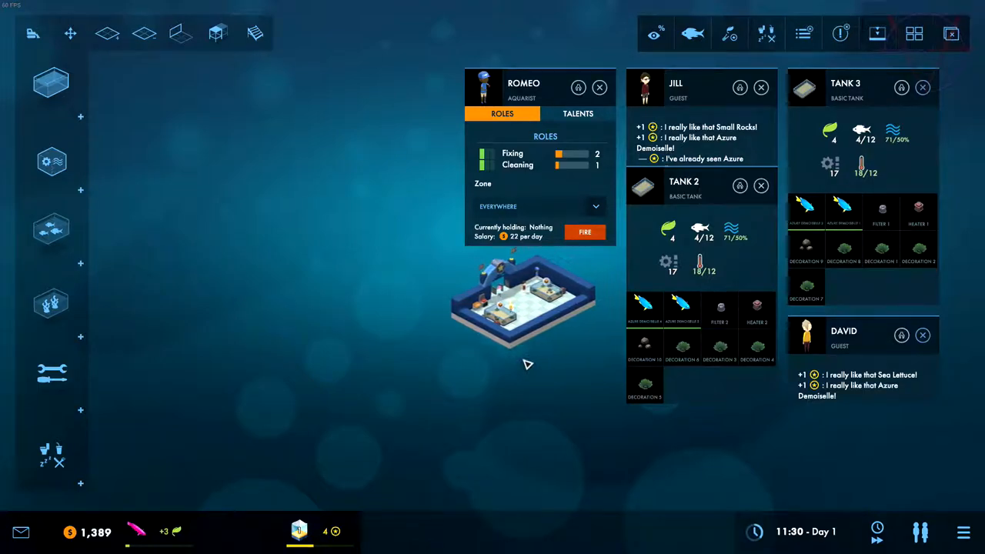
pyautogui.moveTo(526, 366); pyautogui.dragTo(388, 329)
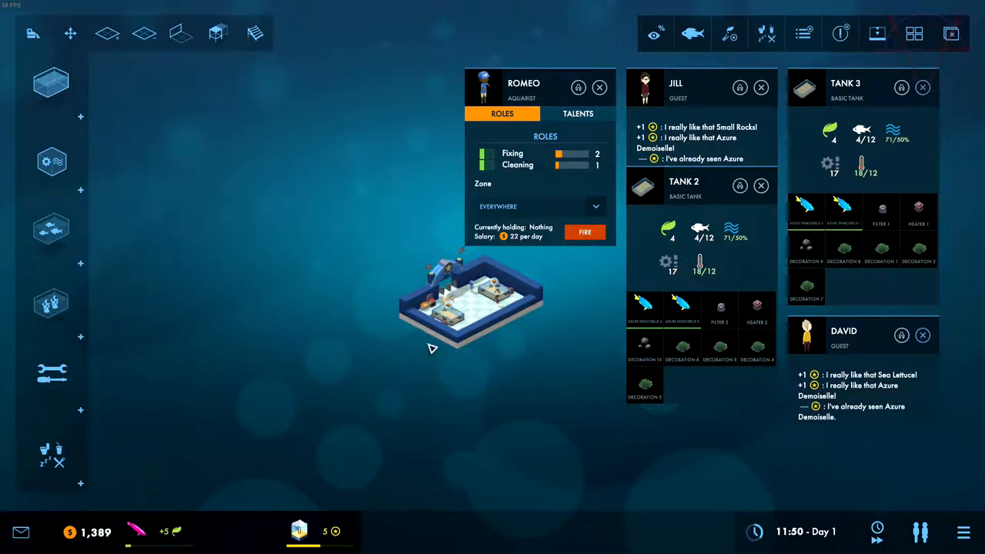
pyautogui.scroll(3, 537, 350)
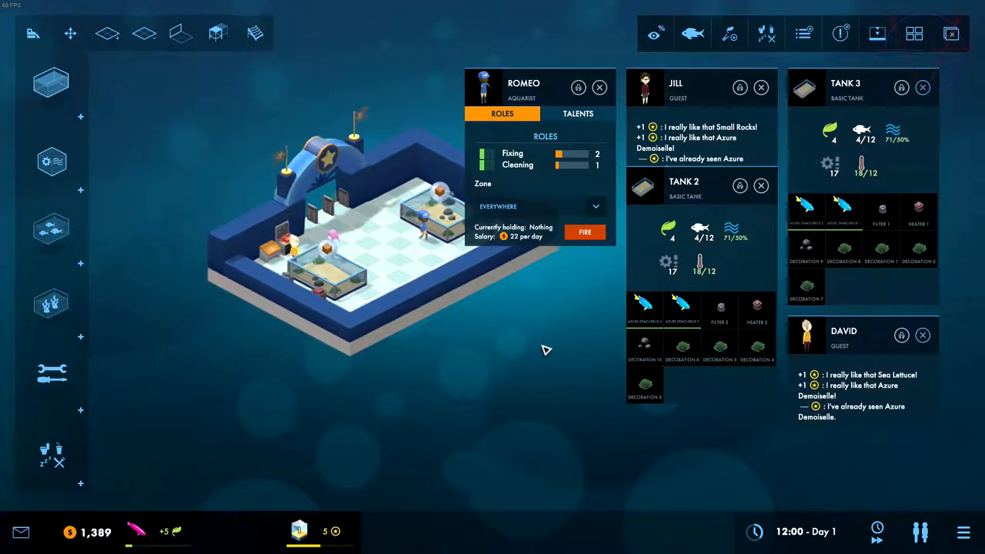
pyautogui.scroll(2, 539, 349)
pyautogui.scroll(3, 546, 347)
pyautogui.scroll(-4, 549, 347)
pyautogui.scroll(2, 548, 347)
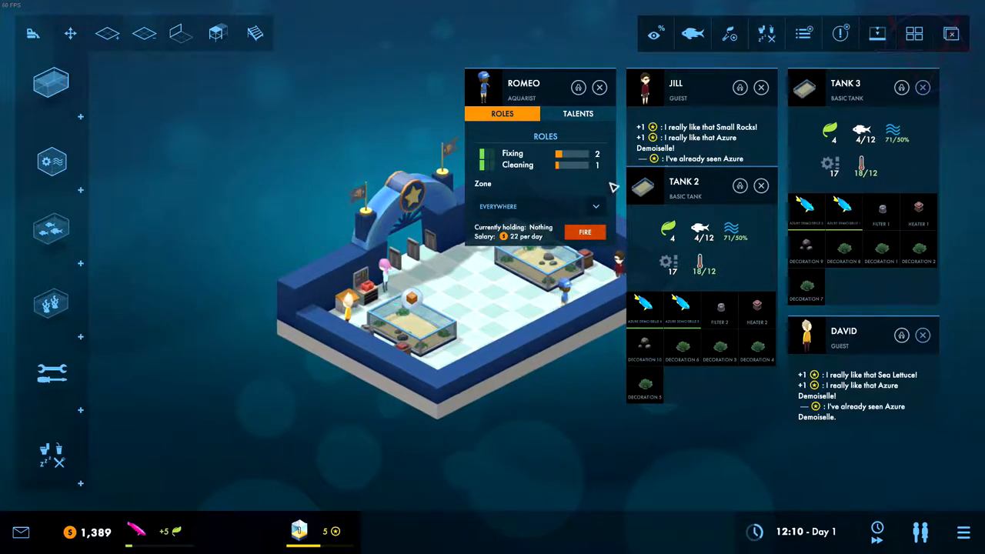
# Dismiss the open guest and tank info panels one by one.
pyautogui.click(761, 87)
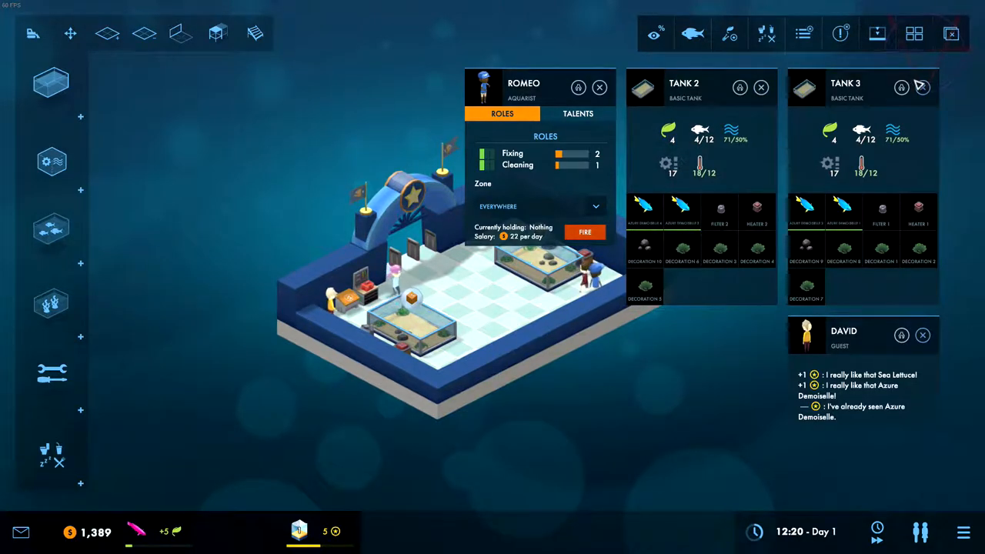
pyautogui.click(922, 87)
pyautogui.click(761, 87)
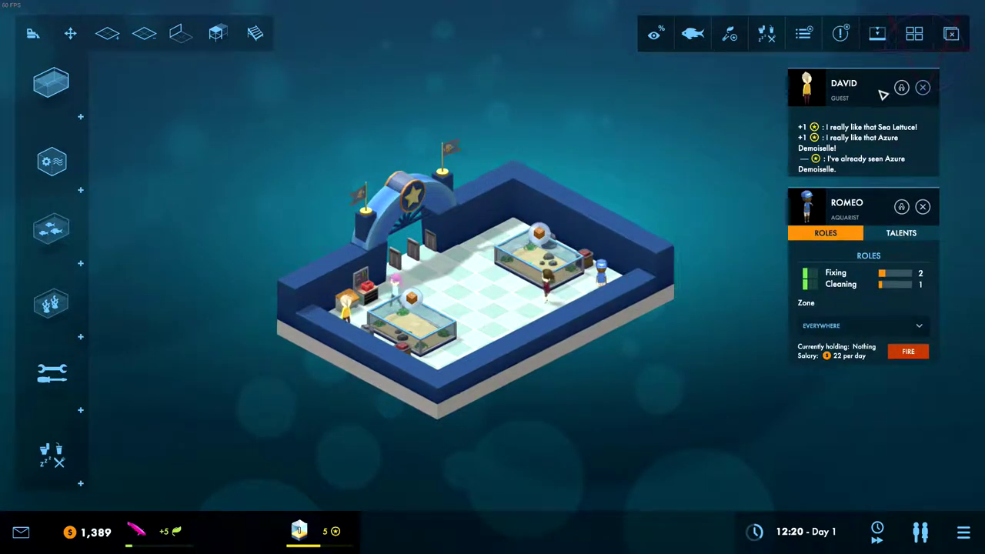
pyautogui.click(924, 87)
# Glance at aquarist Romeo's details, then bring up the staff hiring list showing feeder Kiki.
pyautogui.click(924, 88)
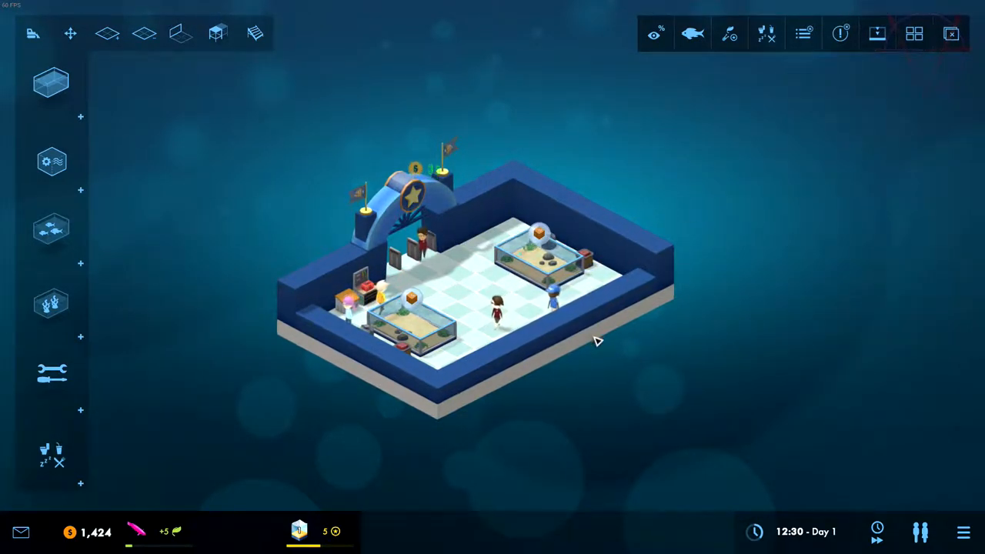
pyautogui.moveTo(603, 334); pyautogui.dragTo(615, 314)
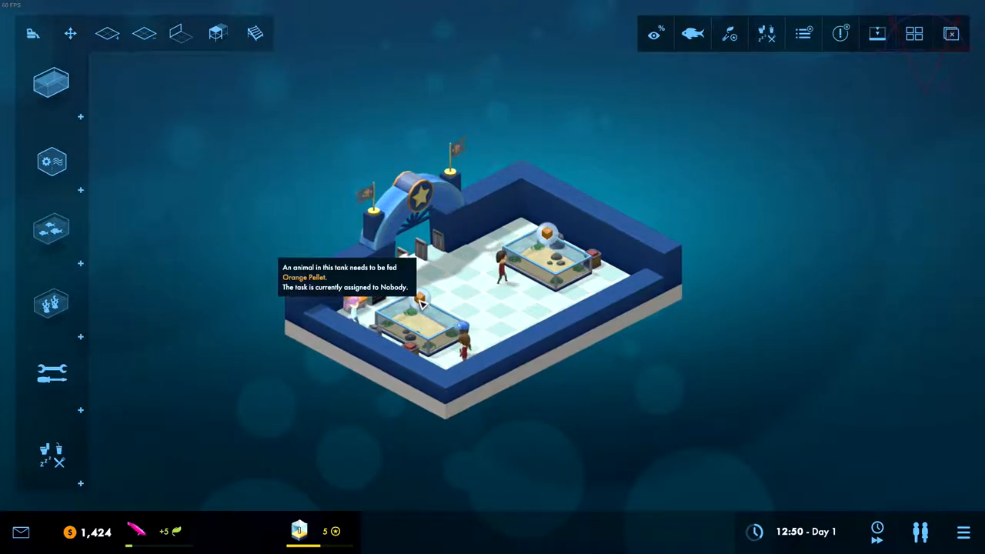
pyautogui.scroll(3, 507, 324)
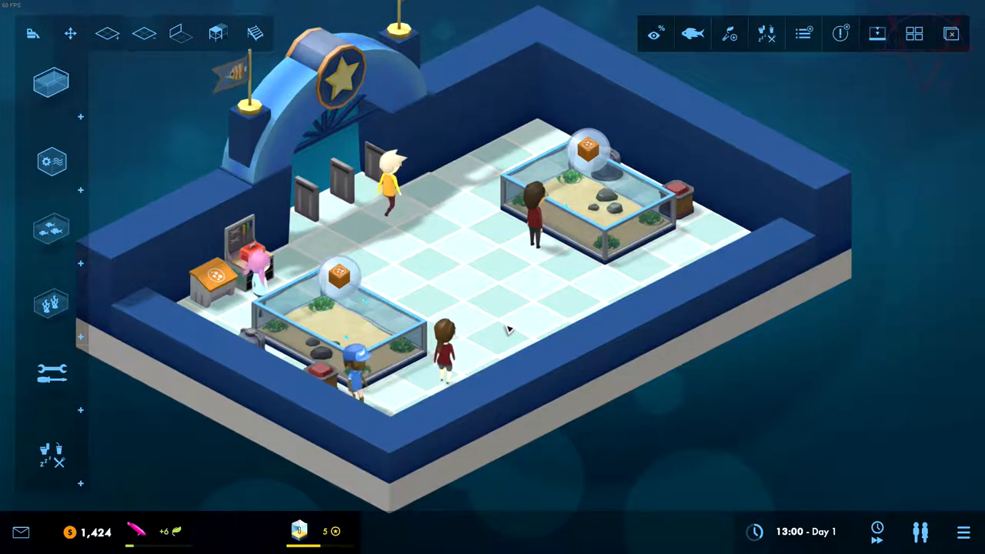
pyautogui.moveTo(514, 323); pyautogui.dragTo(538, 323)
pyautogui.scroll(2, 508, 328)
pyautogui.click(508, 329)
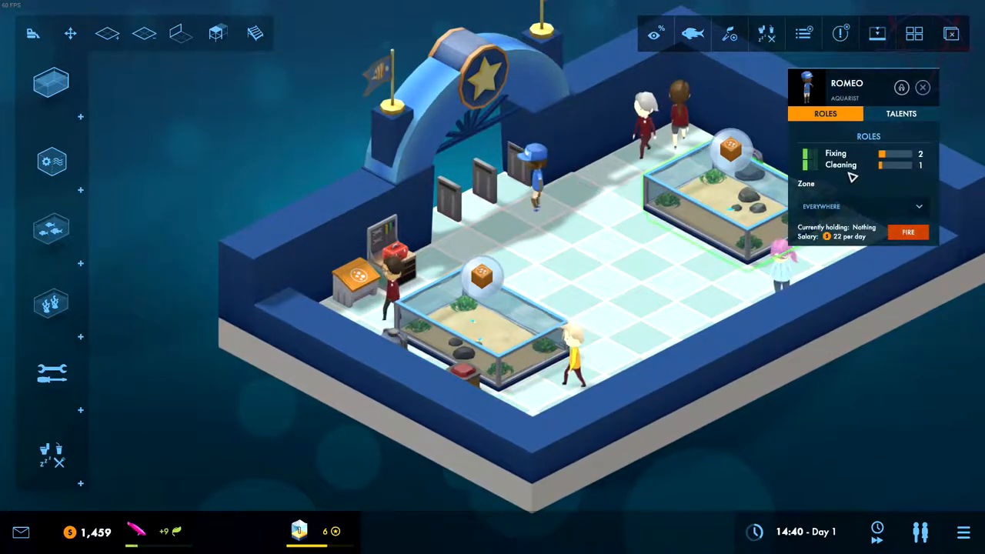
pyautogui.click(923, 87)
pyautogui.click(920, 531)
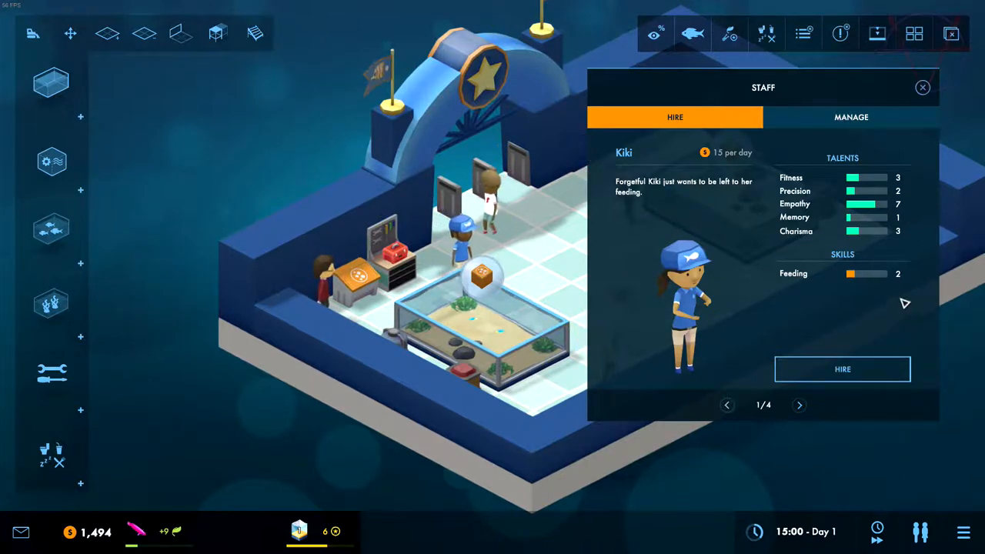
# Compare the four candidates and hire Rachel (4/4), the feeder who knows the basics.
pyautogui.click(800, 406)
pyautogui.click(800, 406)
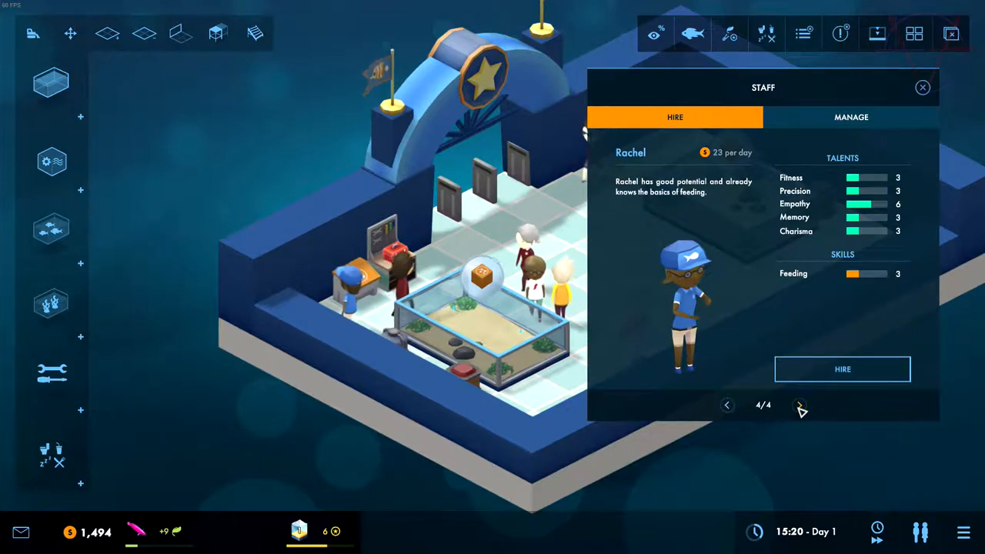
pyautogui.click(800, 406)
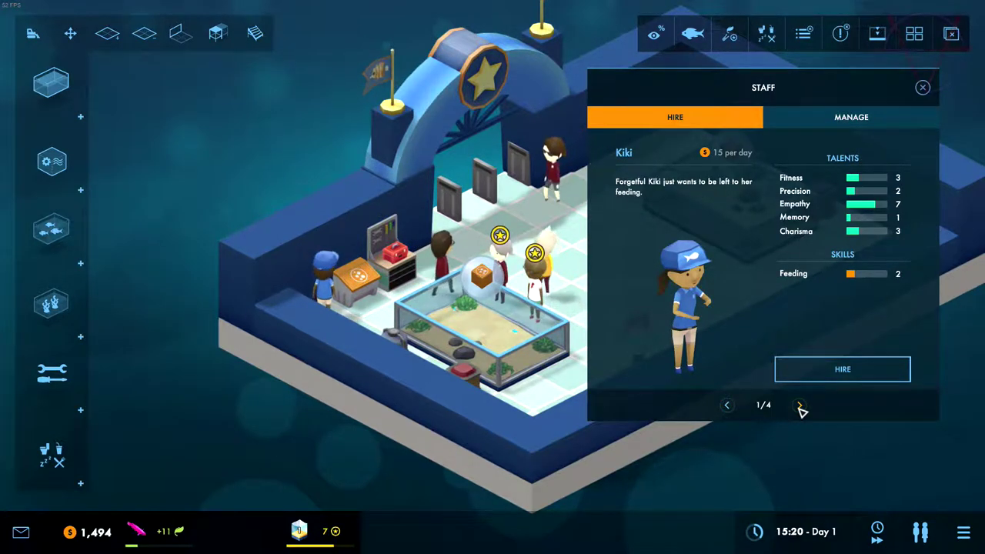
pyautogui.click(727, 406)
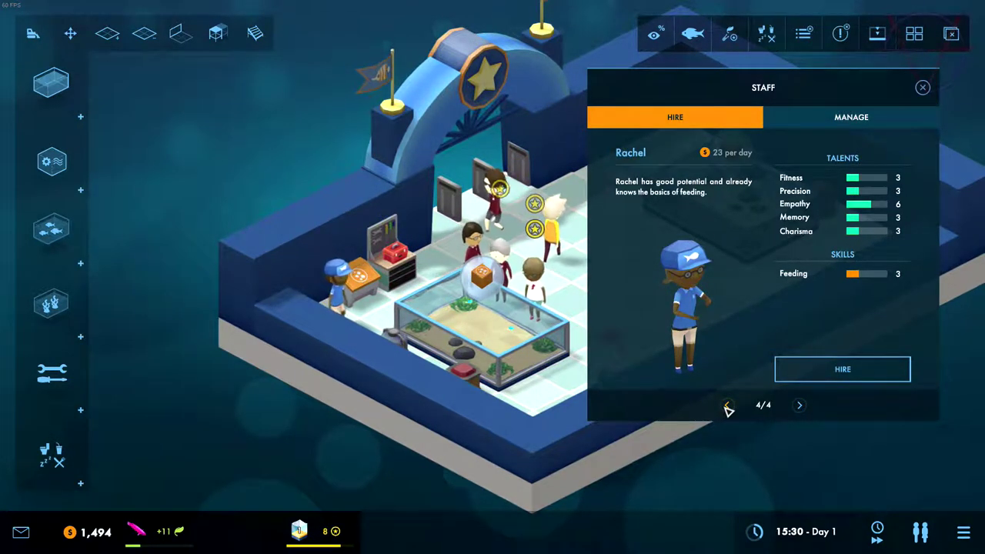
pyautogui.click(800, 405)
pyautogui.click(727, 406)
pyautogui.click(842, 369)
pyautogui.click(923, 87)
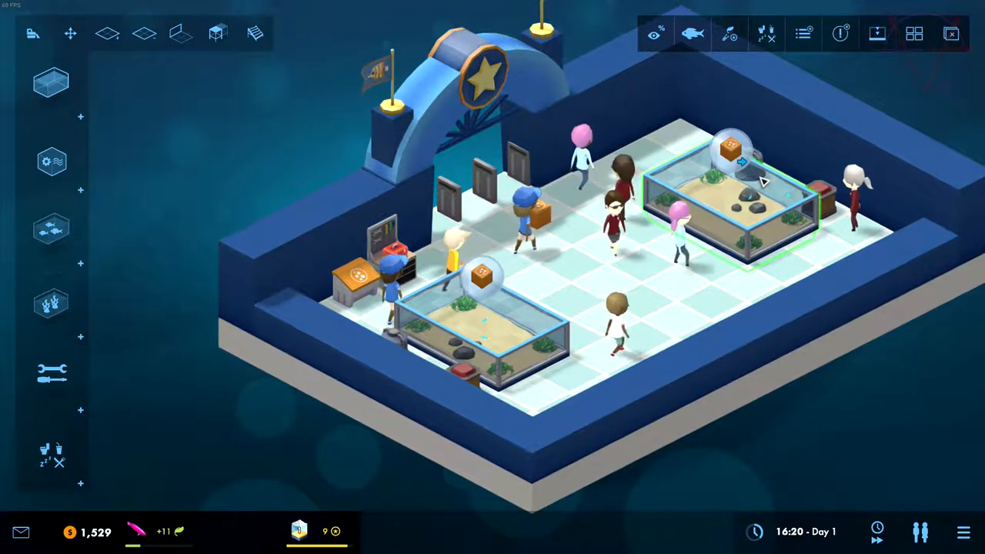
pyautogui.scroll(-1, 762, 181)
pyautogui.scroll(-1, 589, 324)
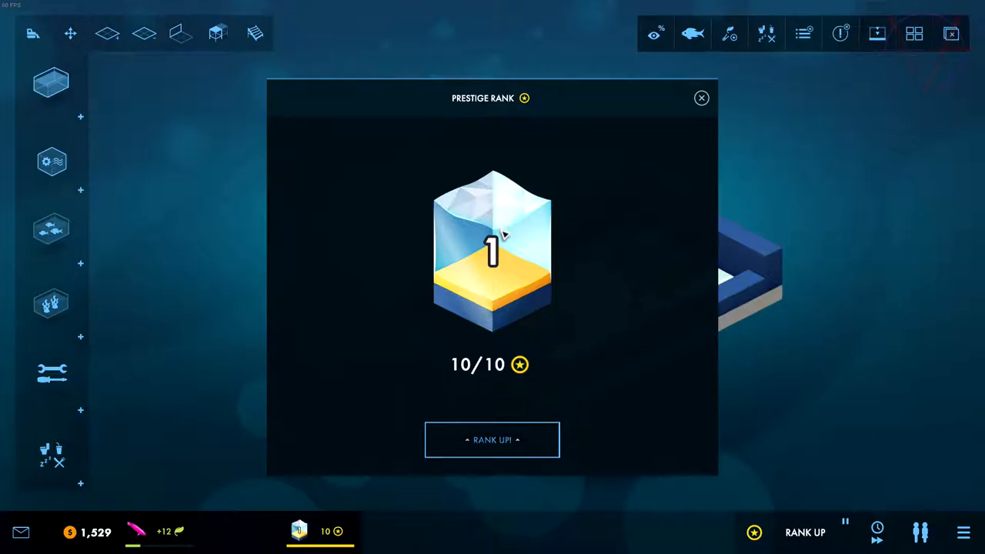
# Rank up the aquarium to prestige rank 2, unlocking benches, wall tanks and four new fish.
pyautogui.click(500, 443)
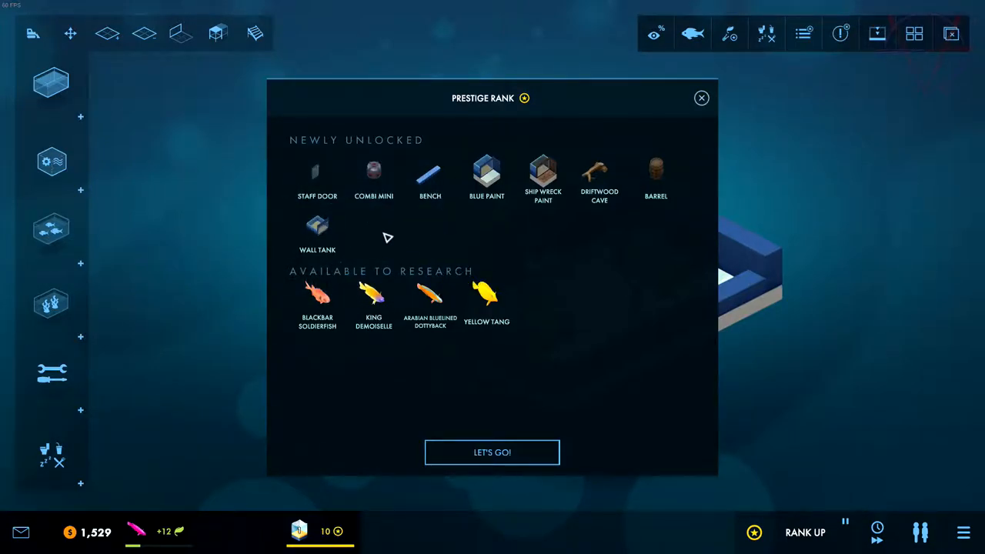
pyautogui.click(492, 452)
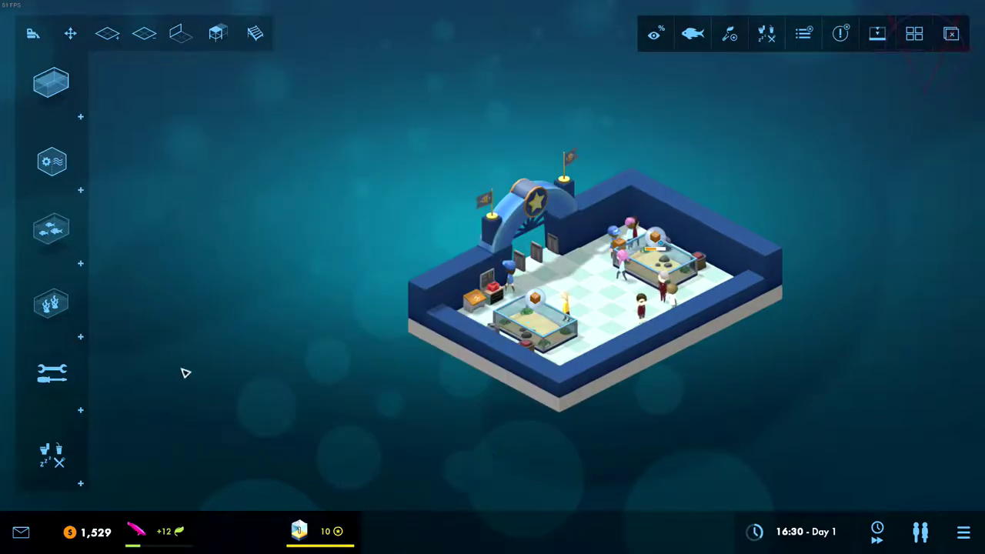
pyautogui.click(52, 373)
pyautogui.click(48, 277)
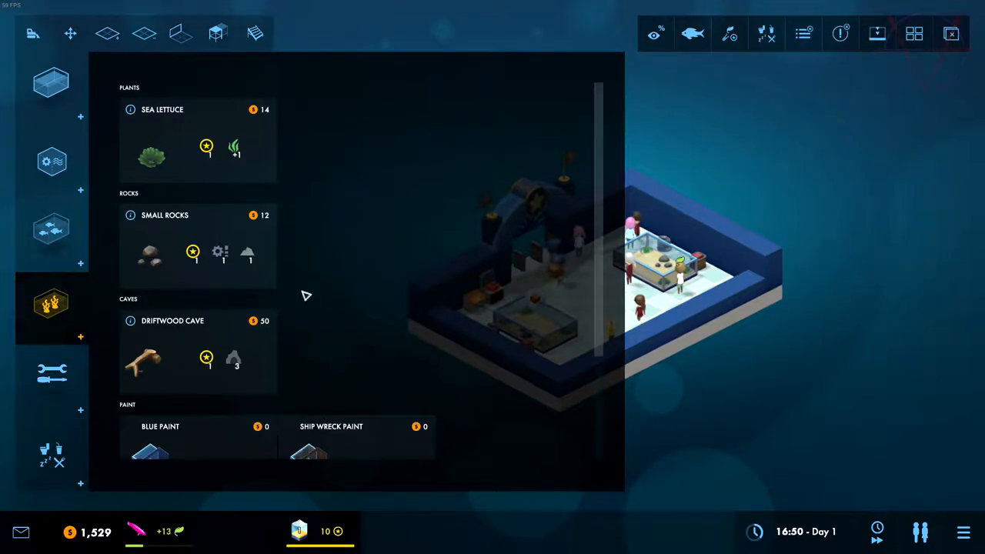
pyautogui.scroll(-1, 337, 291)
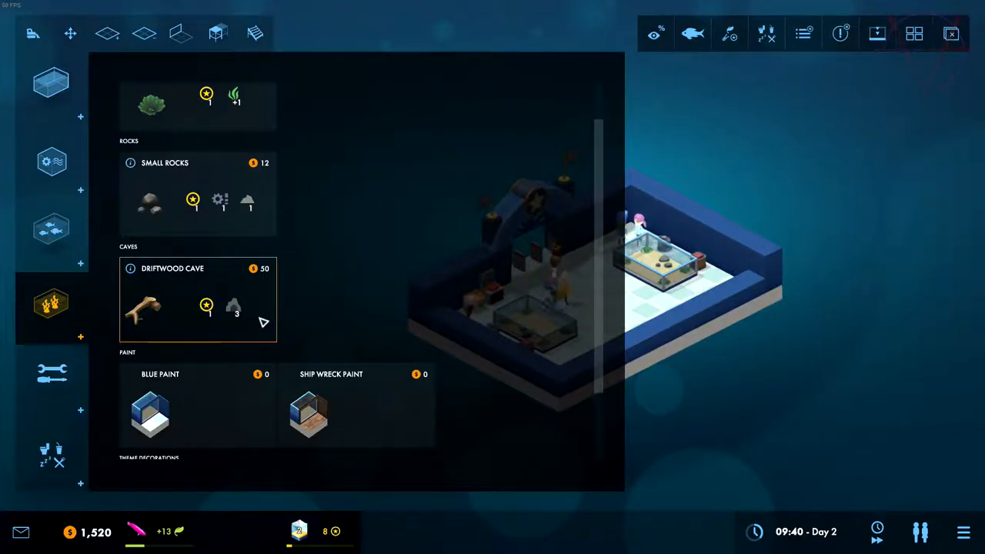
# Switch to the top-down plan and place two benches on the main hall floor.
pyautogui.rightClick(44, 398)
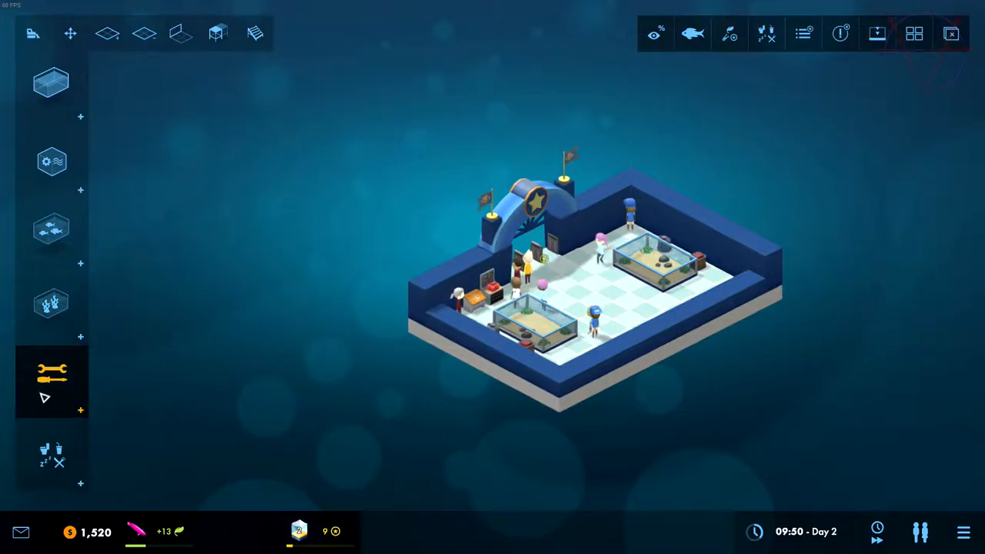
pyautogui.scroll(2, 553, 339)
pyautogui.scroll(-2, 553, 338)
pyautogui.moveTo(585, 339); pyautogui.dragTo(553, 339)
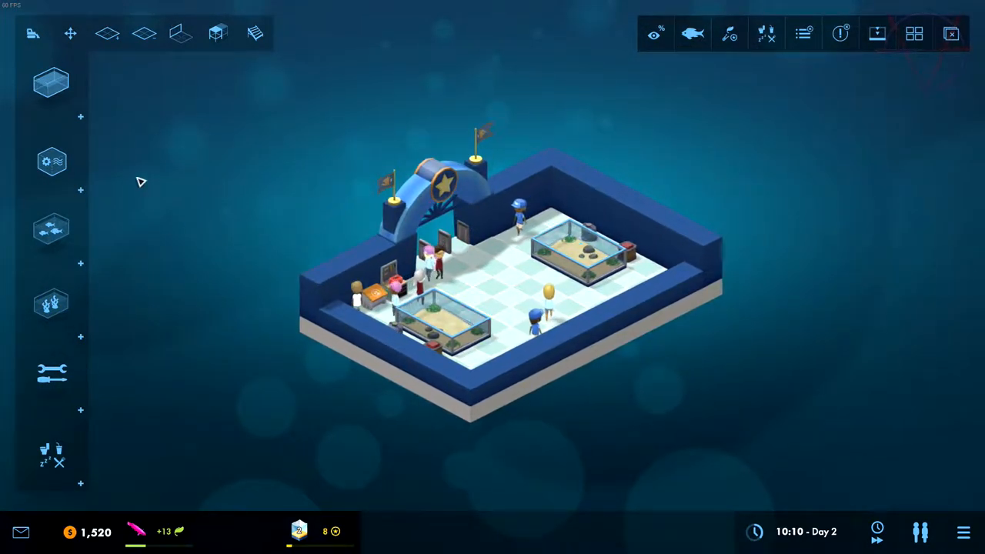
pyautogui.click(108, 33)
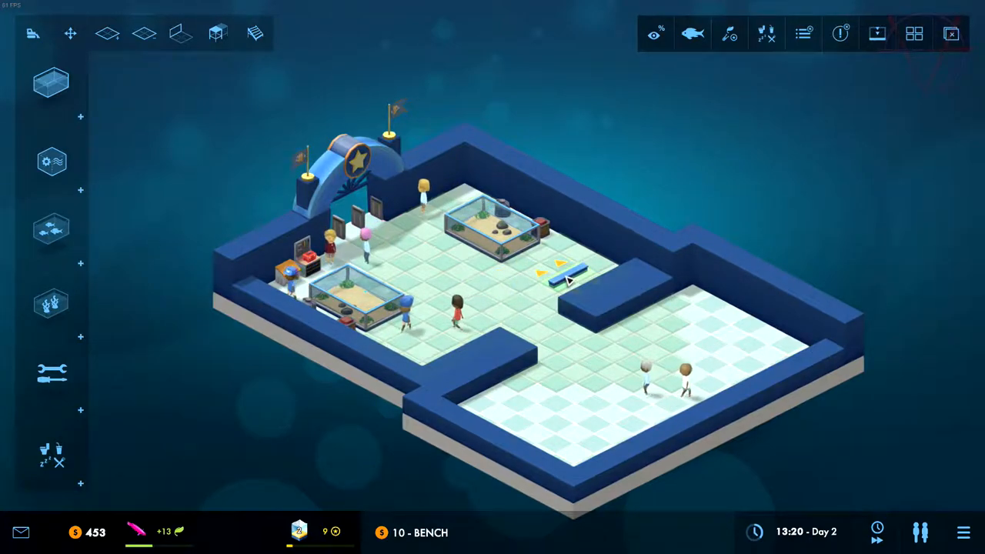
pyautogui.click(573, 283)
pyautogui.click(442, 353)
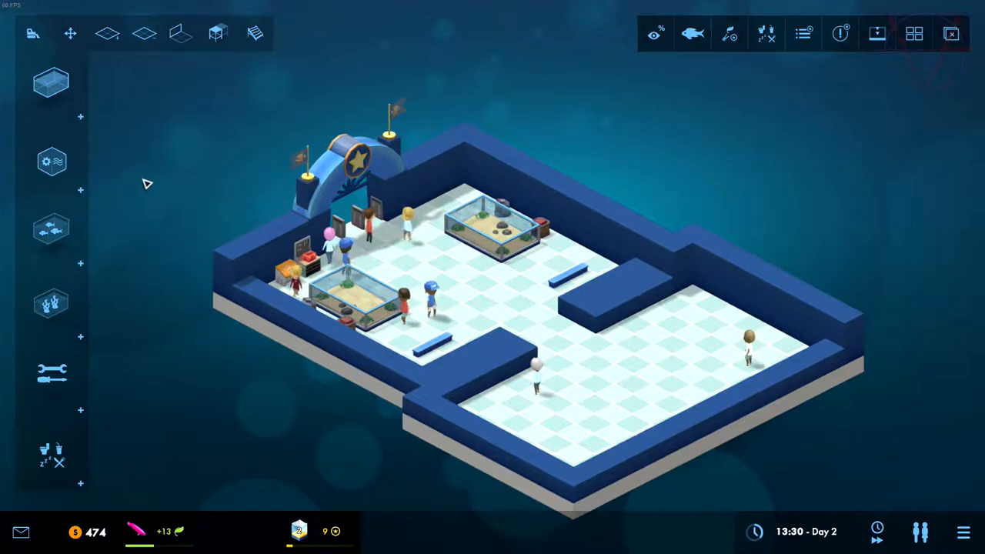
# Peek at the fish shop list, then move on to choosing the next research.
pyautogui.click(62, 243)
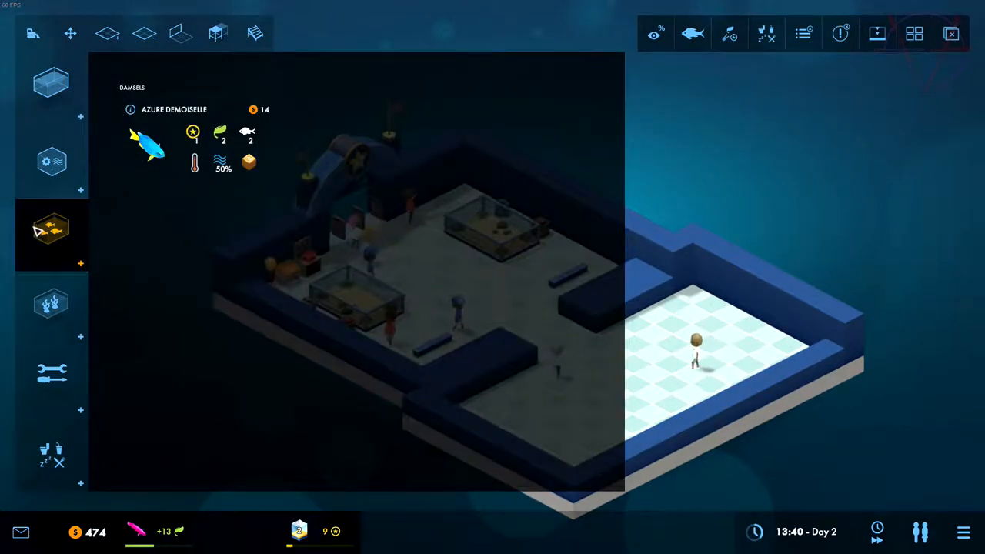
pyautogui.click(231, 216)
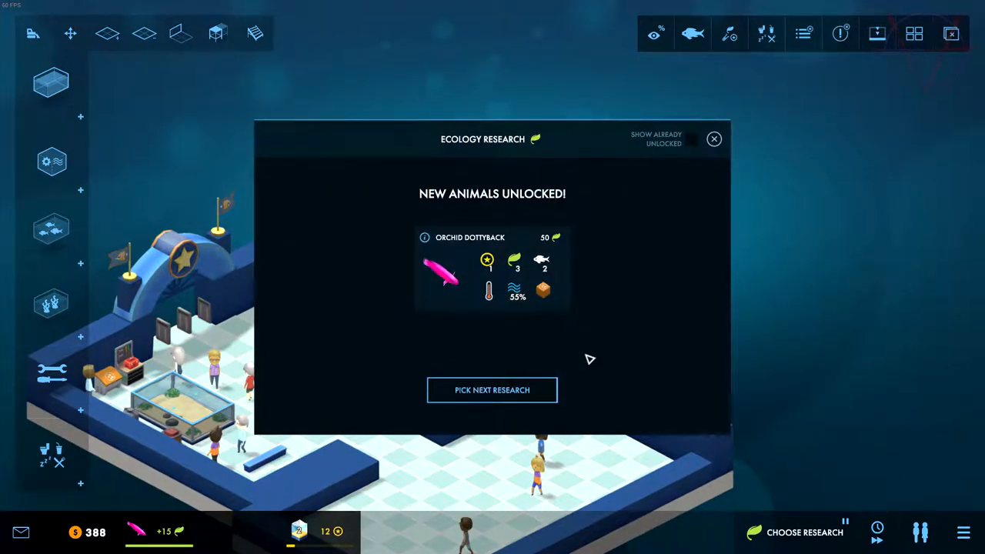
pyautogui.click(472, 394)
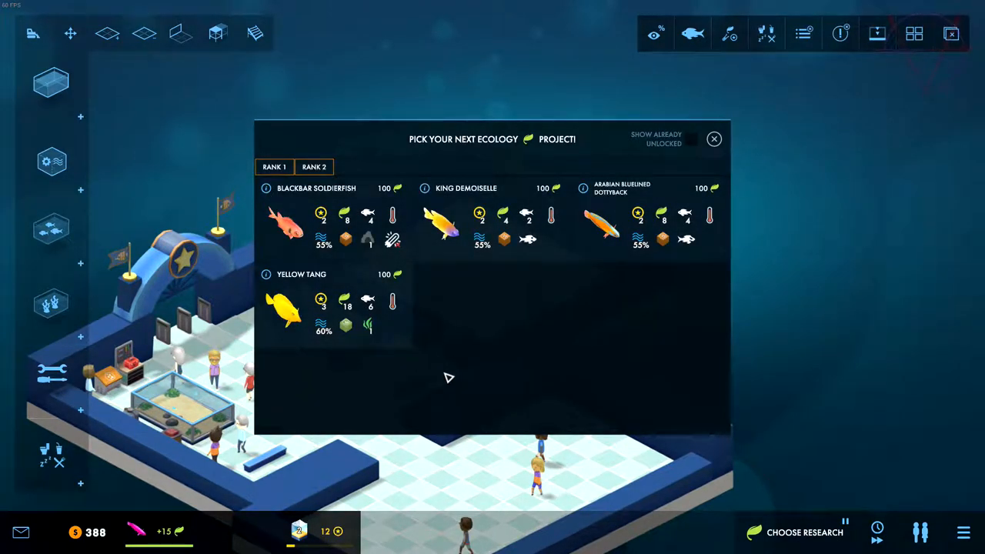
# Compare the Rank 1 and Rank 2 projects and pick Half and Half Chromis for research.
pyautogui.click(275, 167)
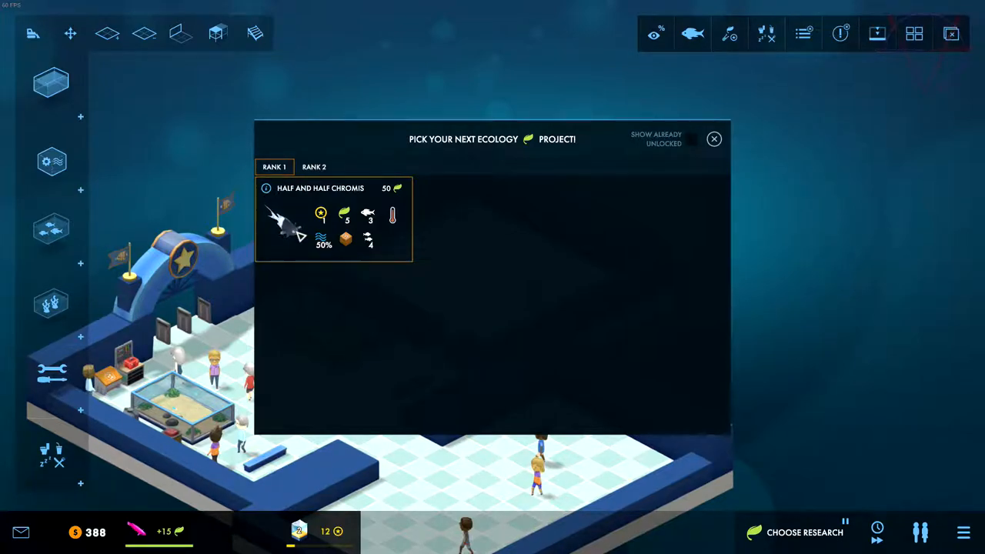
pyautogui.click(314, 167)
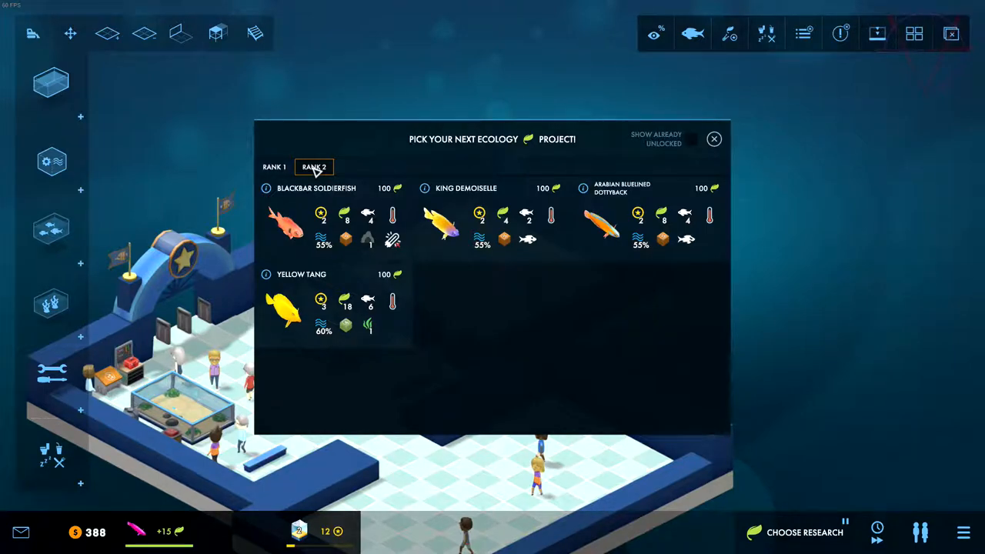
pyautogui.click(274, 167)
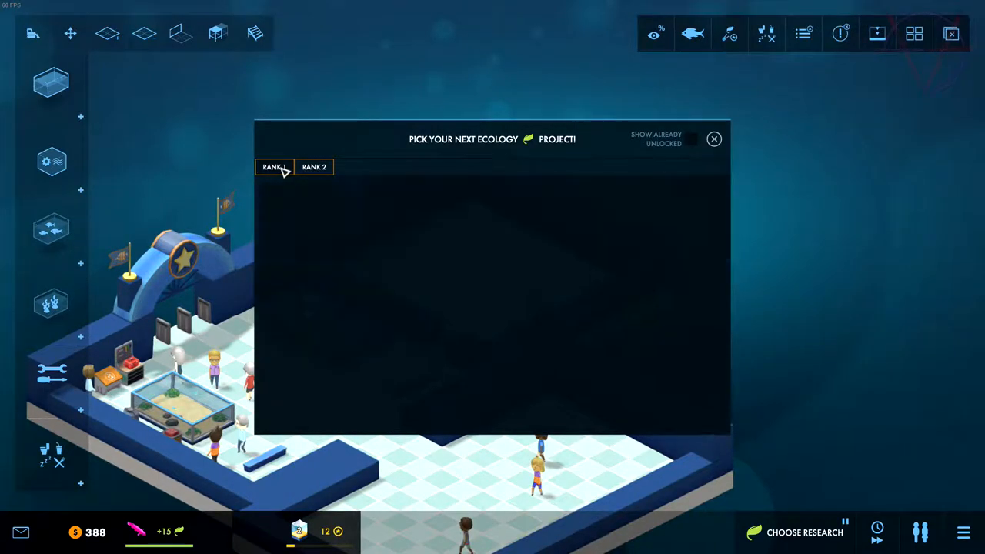
pyautogui.click(323, 220)
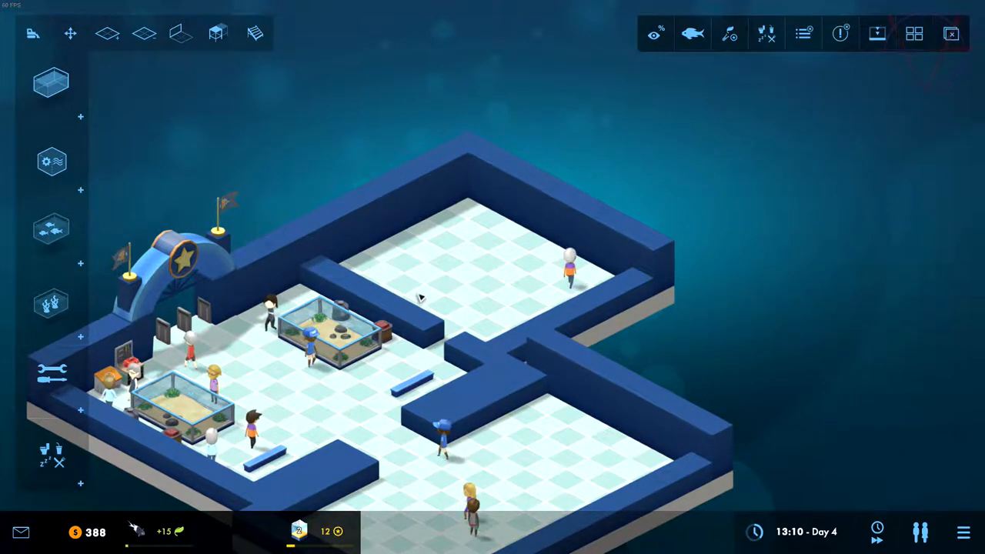
# Select Orchid Dottyback from the fish shop and add dottybacks to the sand tanks.
pyautogui.moveTo(448, 284); pyautogui.dragTo(576, 421)
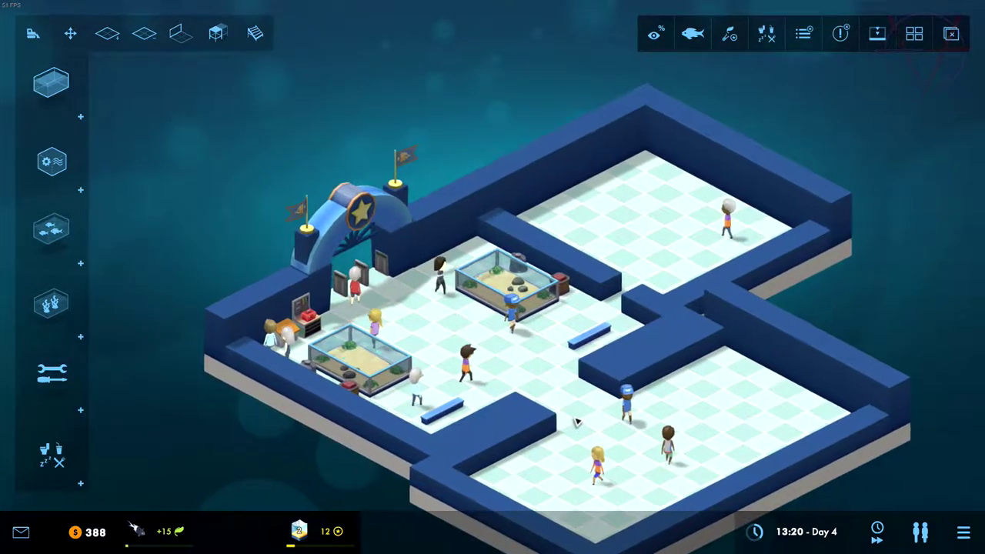
pyautogui.scroll(5, 575, 421)
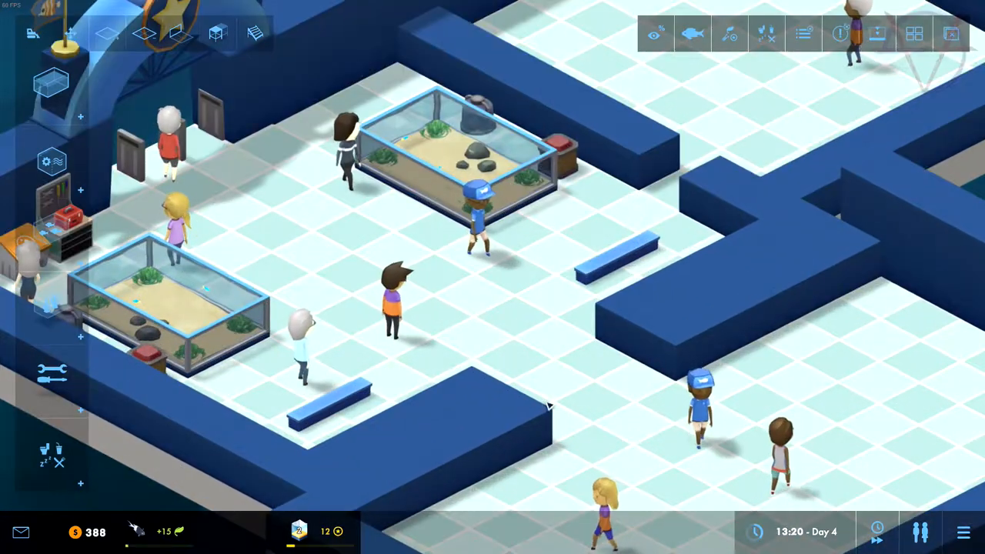
pyautogui.moveTo(493, 308); pyautogui.dragTo(539, 331)
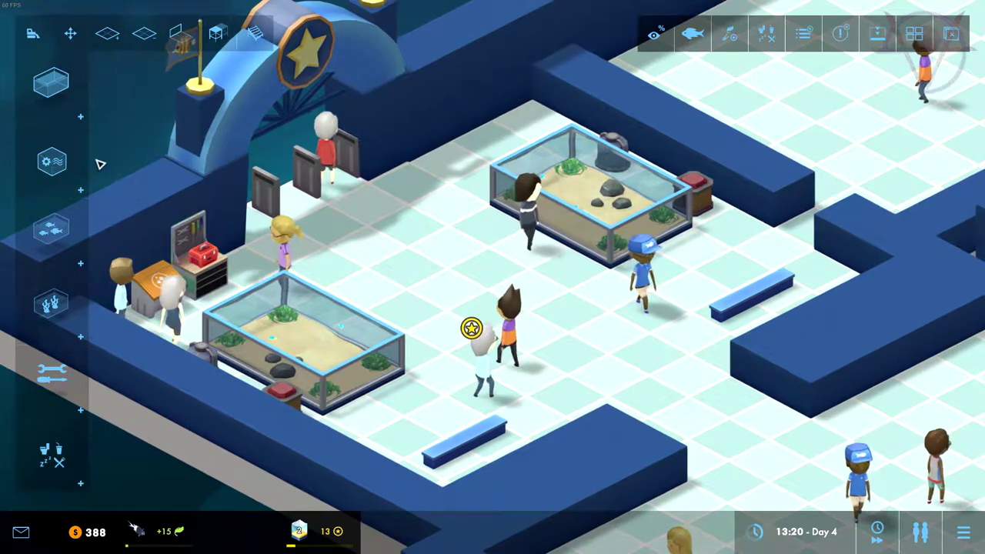
pyautogui.click(52, 230)
pyautogui.click(171, 254)
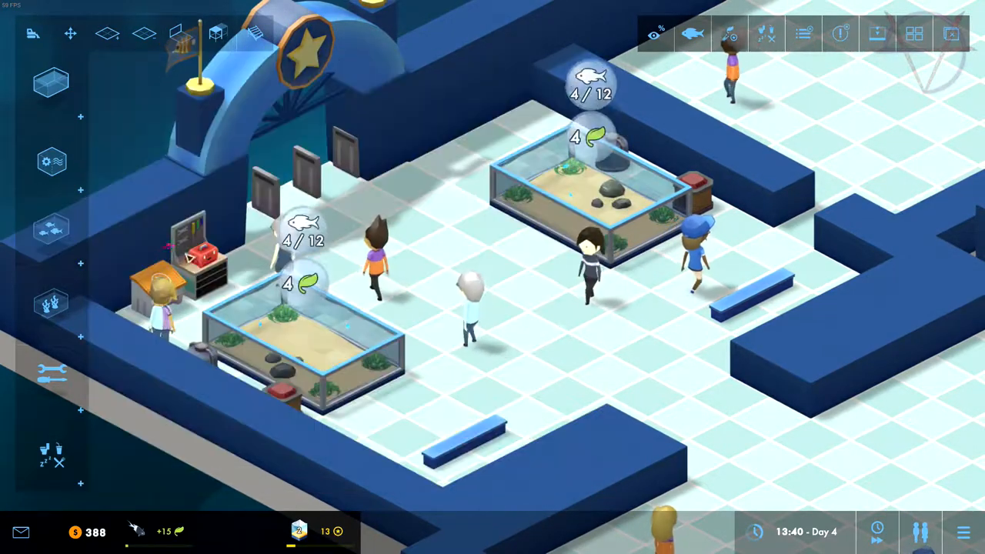
pyautogui.click(320, 342)
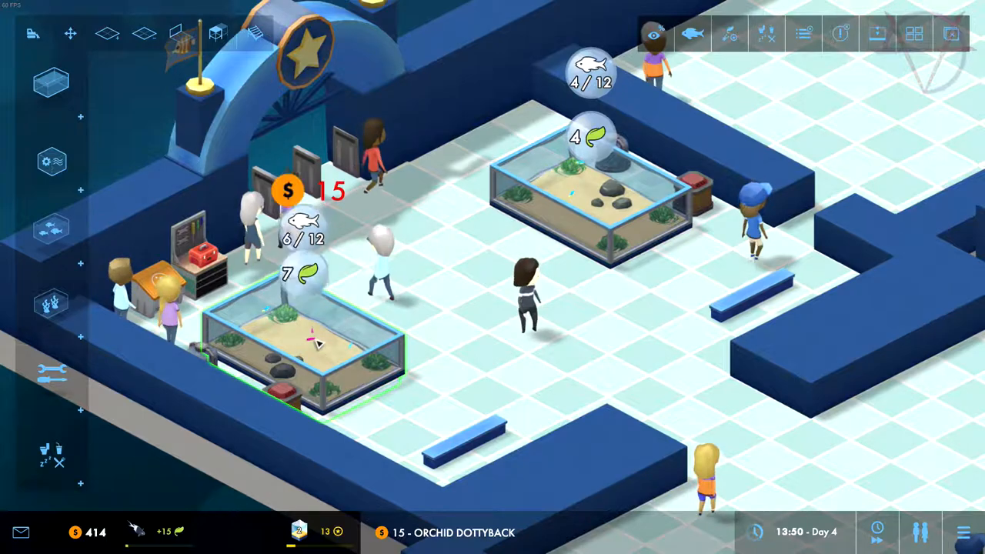
pyautogui.click(319, 343)
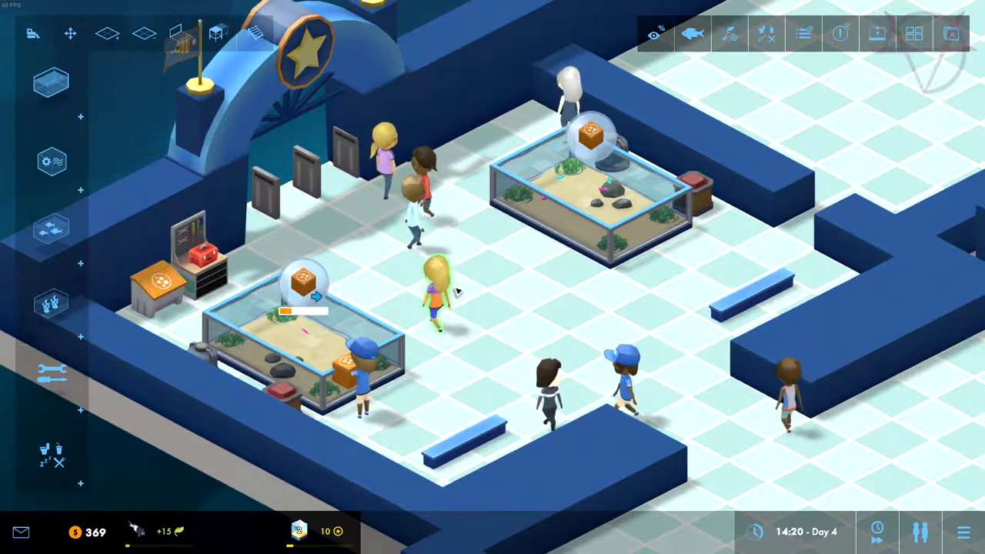
pyautogui.press('w')
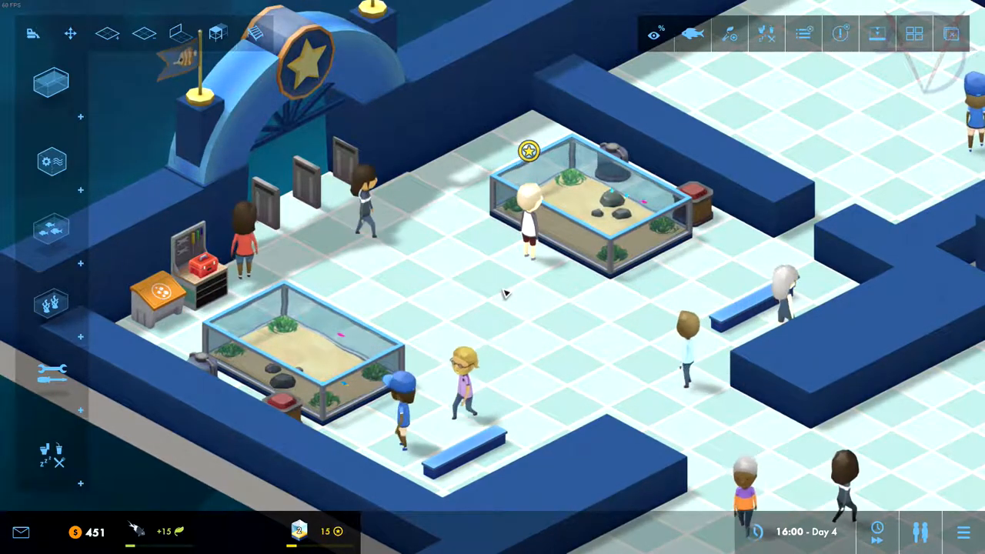
pyautogui.scroll(-3, 504, 293)
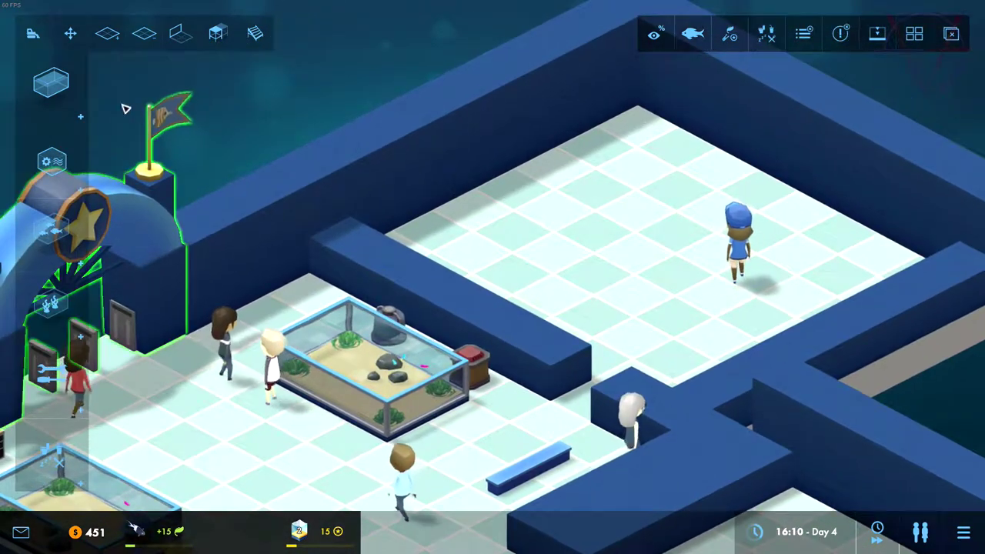
# Try the large 95-cost Observer Tank and cancel its placement.
pyautogui.click(51, 83)
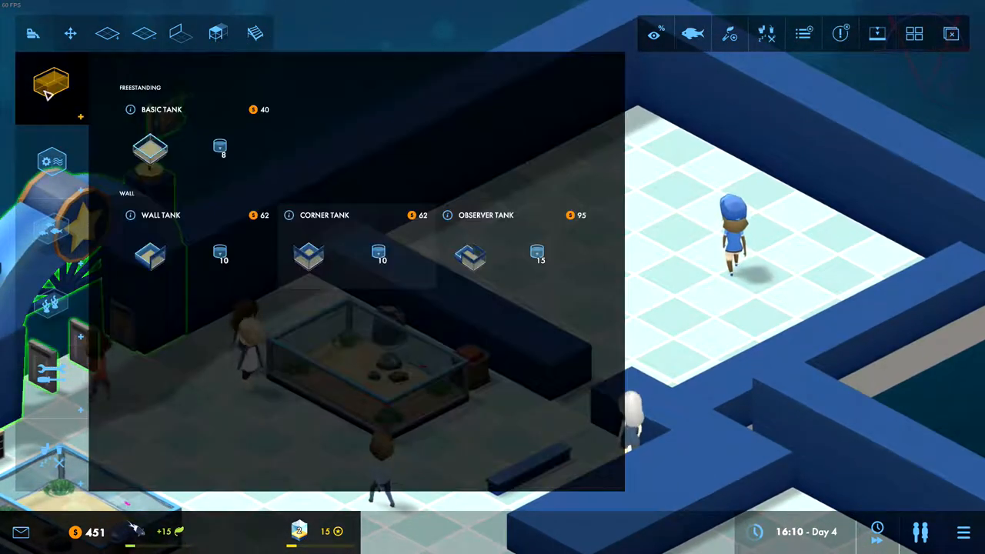
pyautogui.click(508, 243)
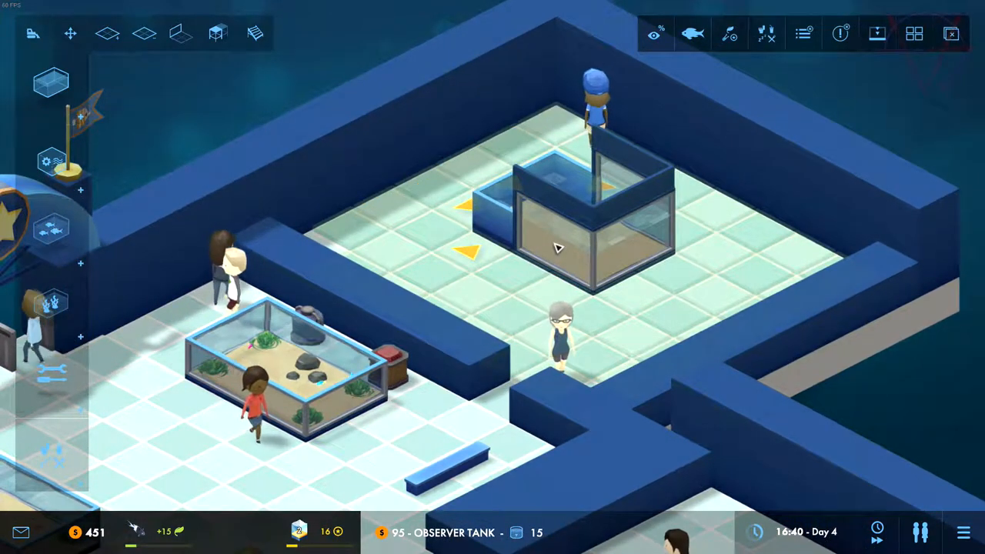
pyautogui.rightClick(558, 246)
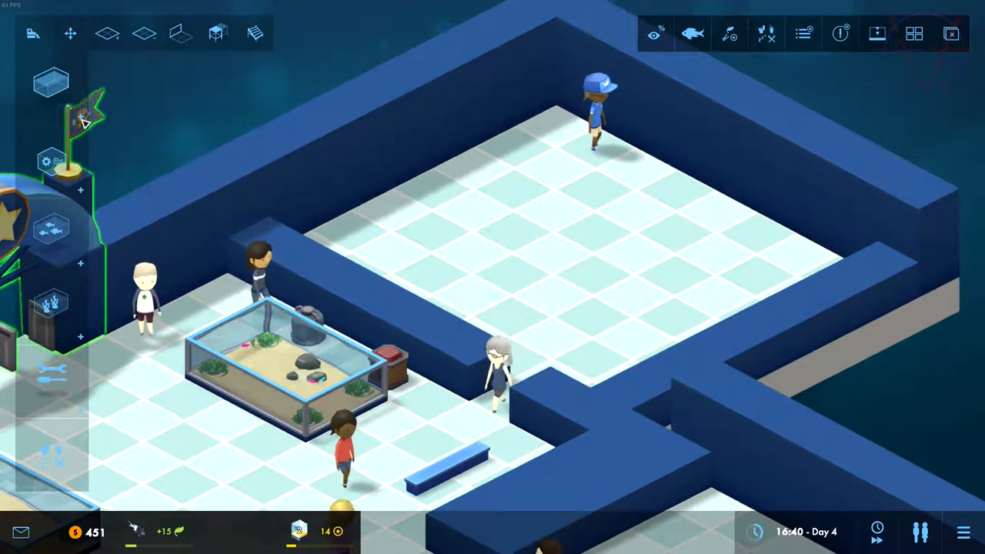
# Choose Wall Tanks for the back room and position a Combi Mini filter for them.
pyautogui.click(51, 83)
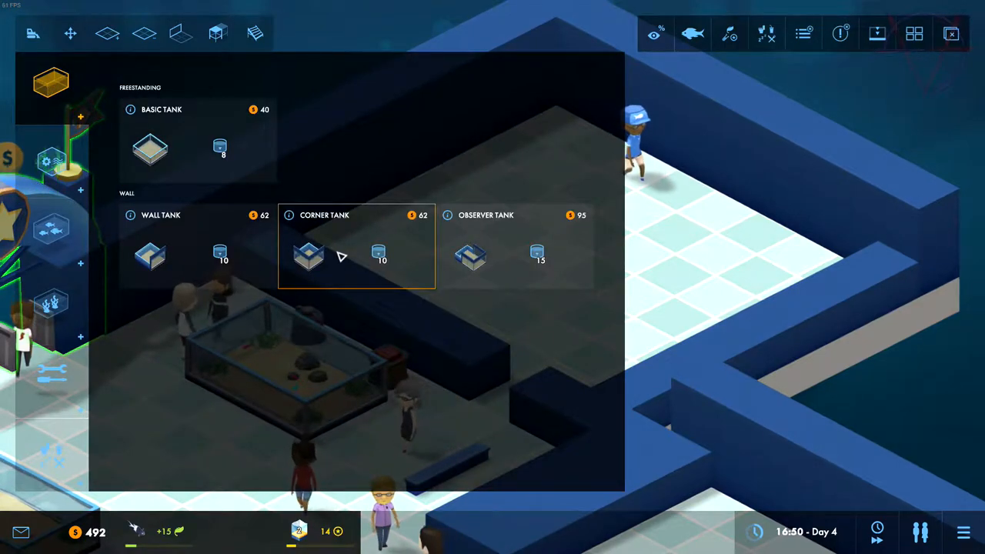
pyautogui.click(162, 262)
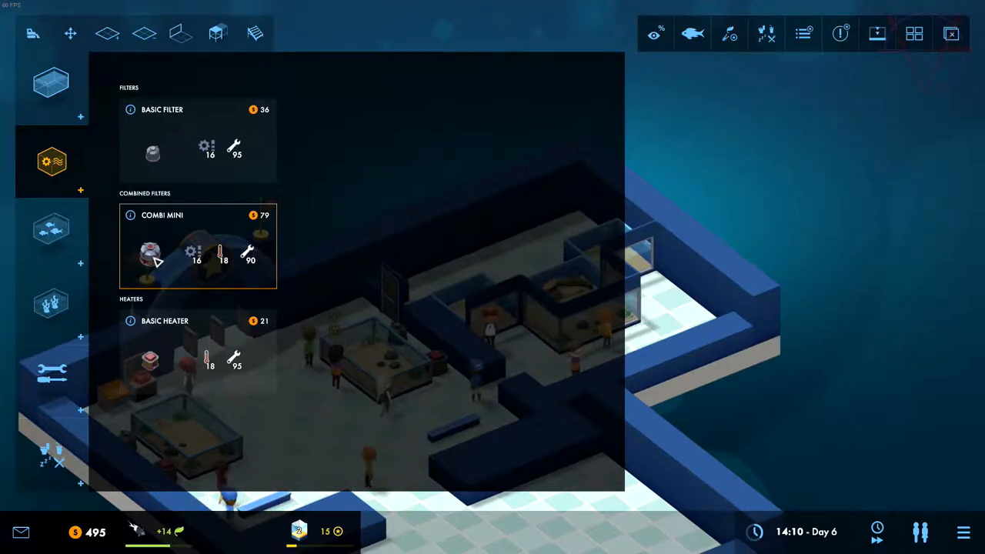
pyautogui.click(150, 261)
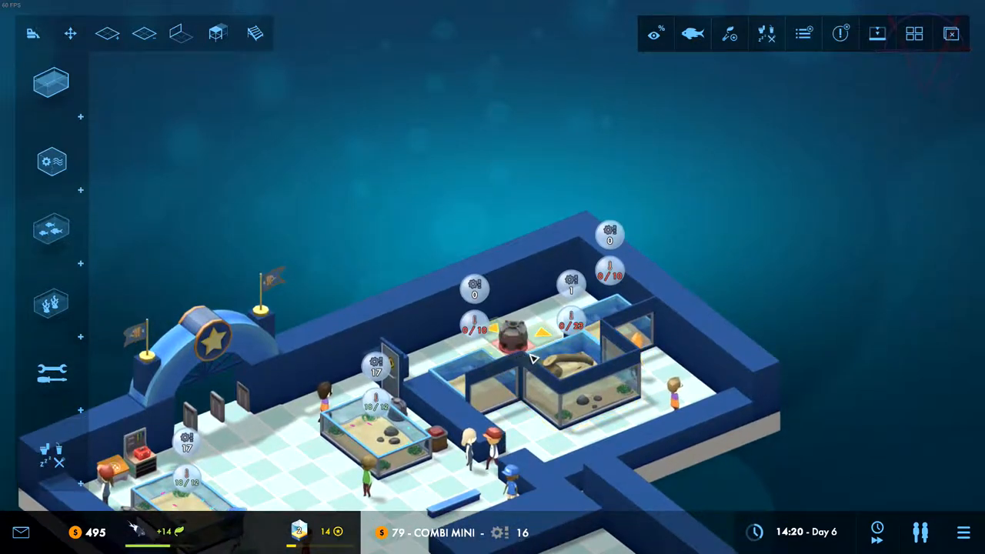
pyautogui.moveTo(537, 277); pyautogui.dragTo(785, 400)
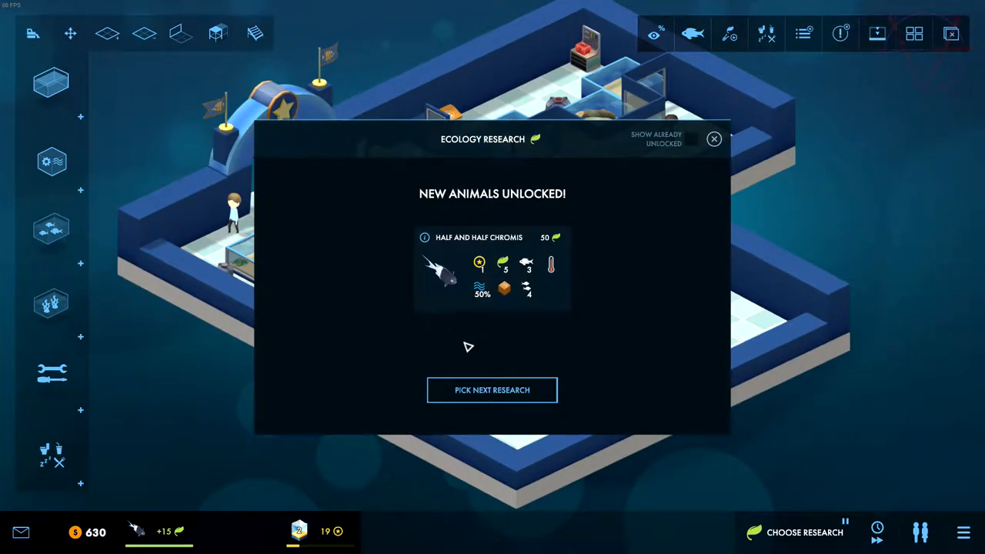
# Pick the Rank 2 Blackbar Soldierfish card as the next ecology research project.
pyautogui.click(483, 394)
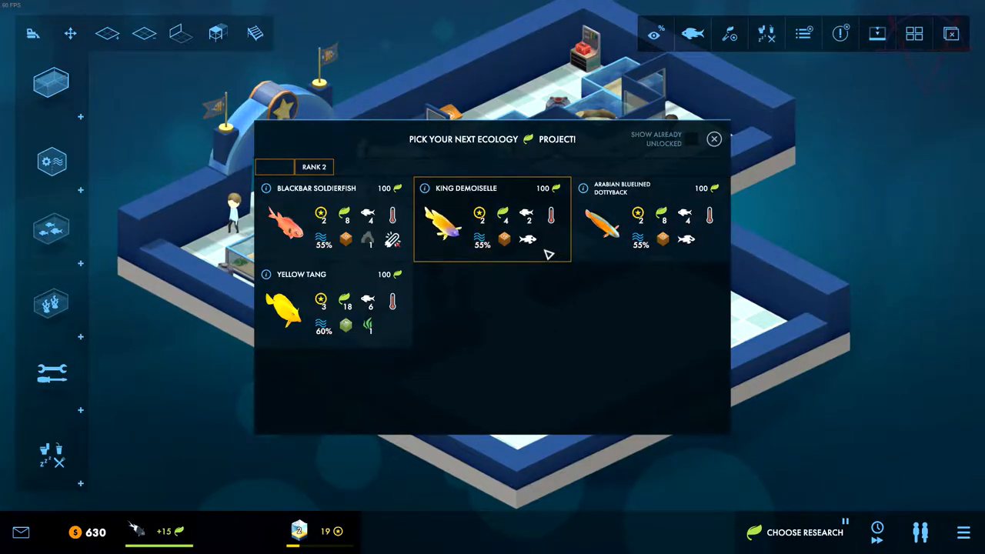
pyautogui.moveTo(393, 243)
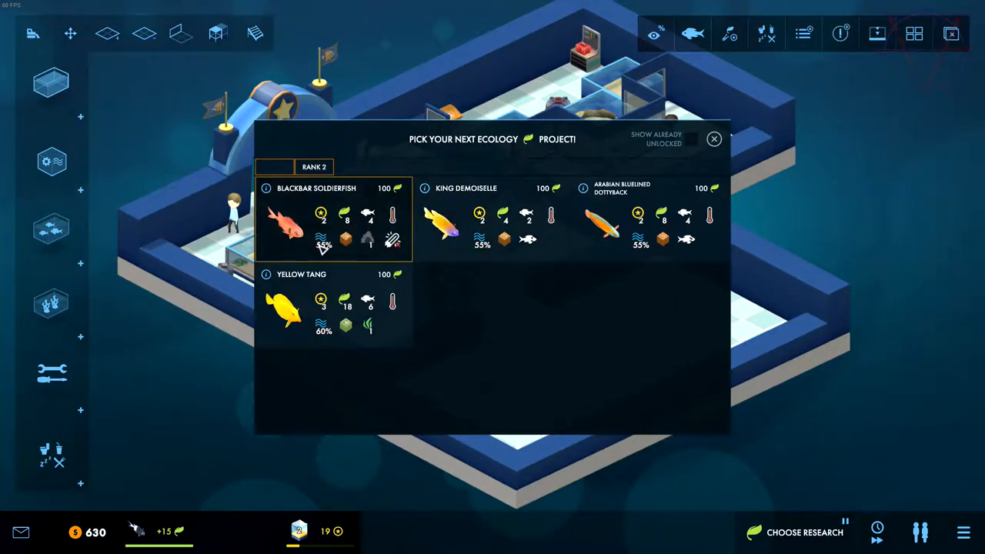
pyautogui.click(315, 224)
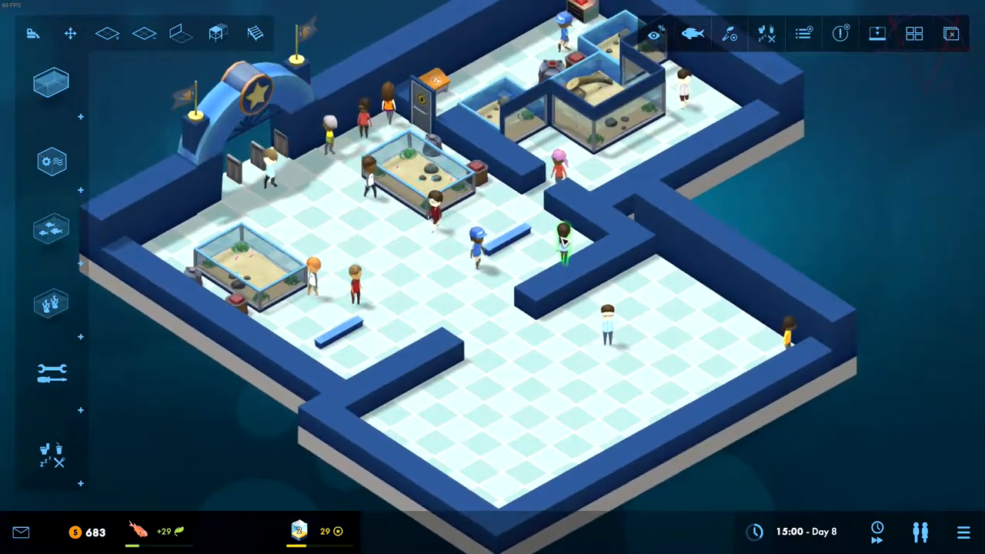
# Pan across the aquarium and drop to a ground-level view of the hall.
pyautogui.press('Left')
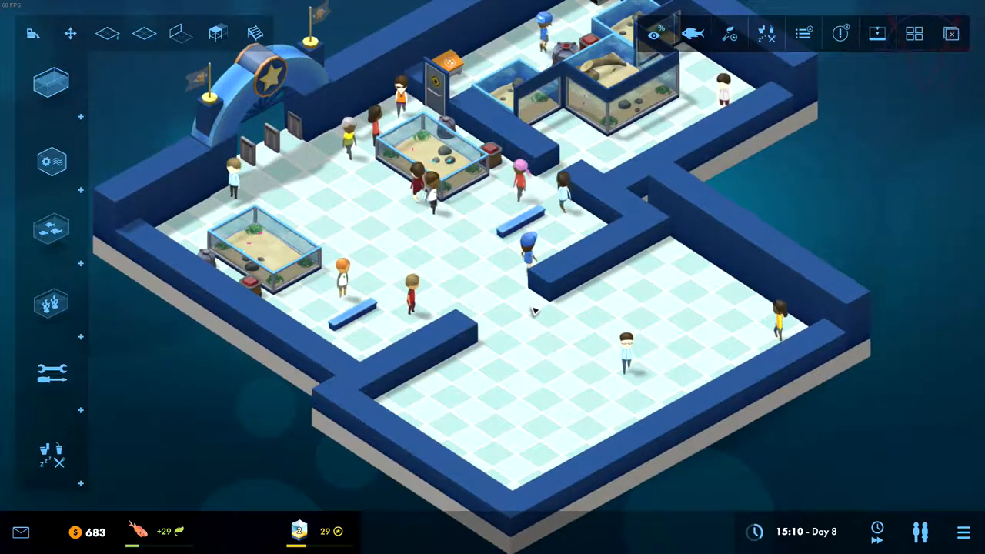
pyautogui.press('Left')
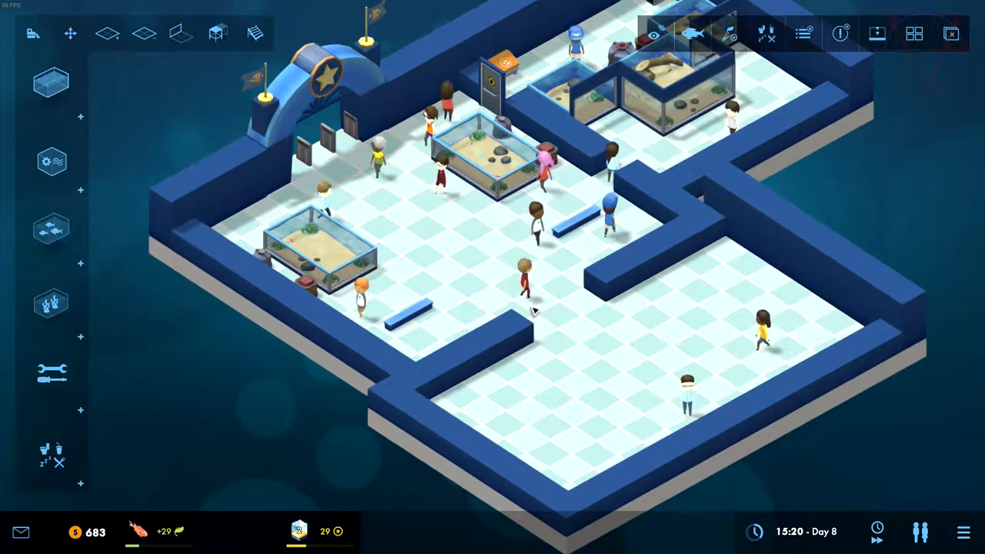
pyautogui.scroll(5, 531, 312)
pyautogui.scroll(5, 532, 311)
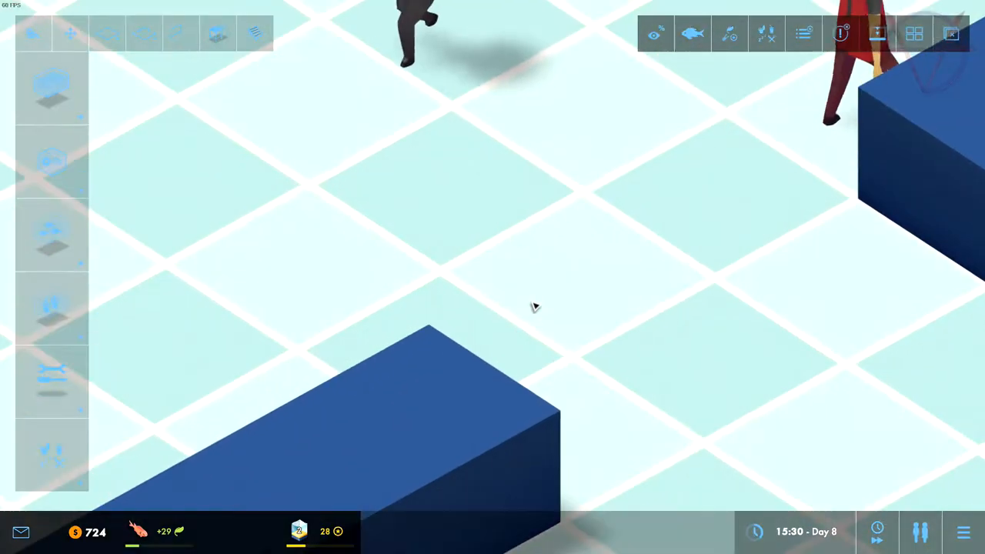
pyautogui.scroll(3, 531, 311)
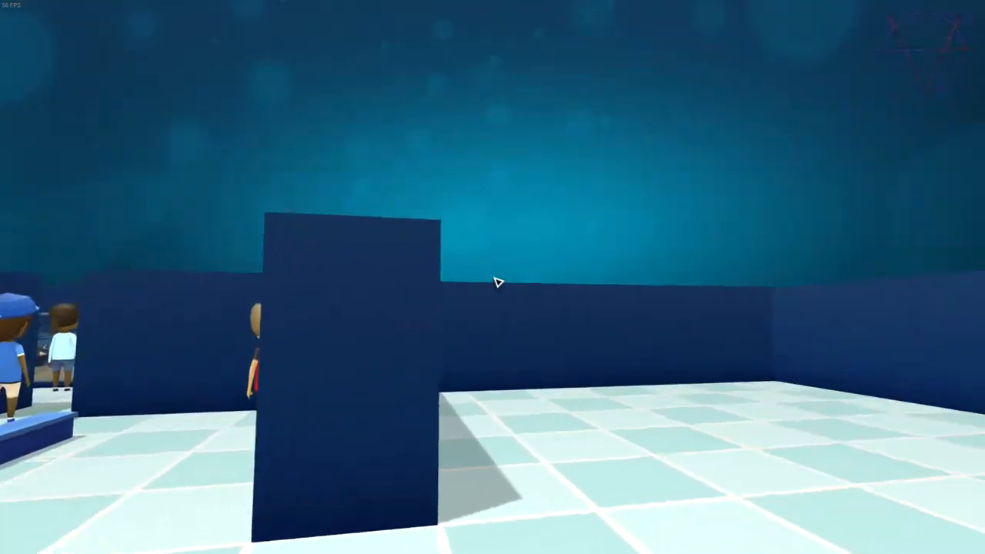
pyautogui.press('Left')
pyautogui.press('Left')
pyautogui.press('Left')
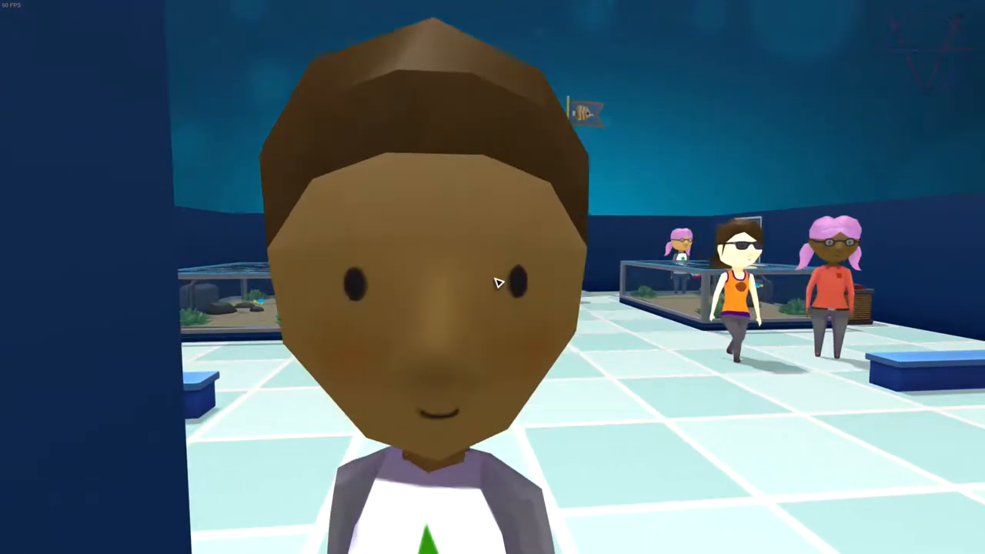
pyautogui.press('Left')
pyautogui.press('Left')
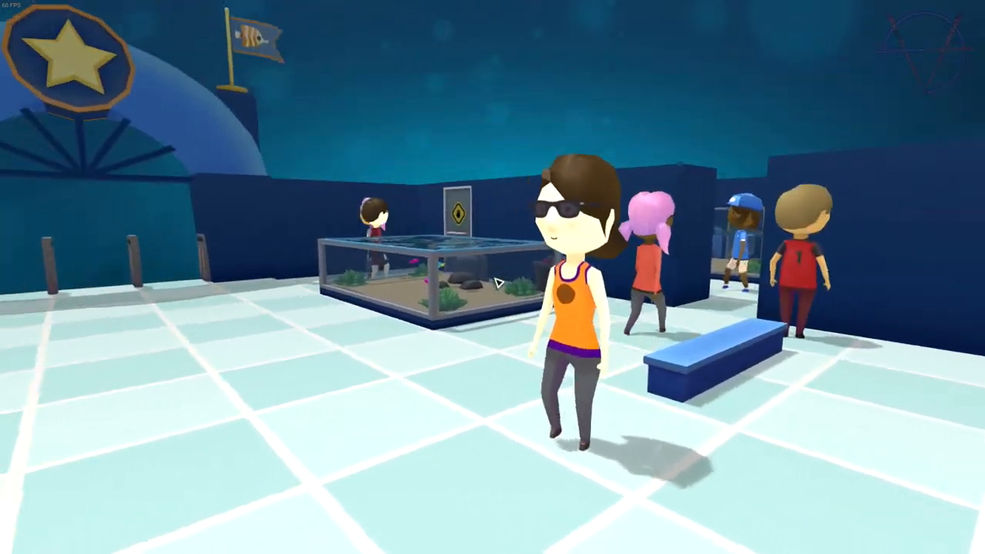
pyautogui.press('Left')
pyautogui.press('Left')
pyautogui.press('Left')
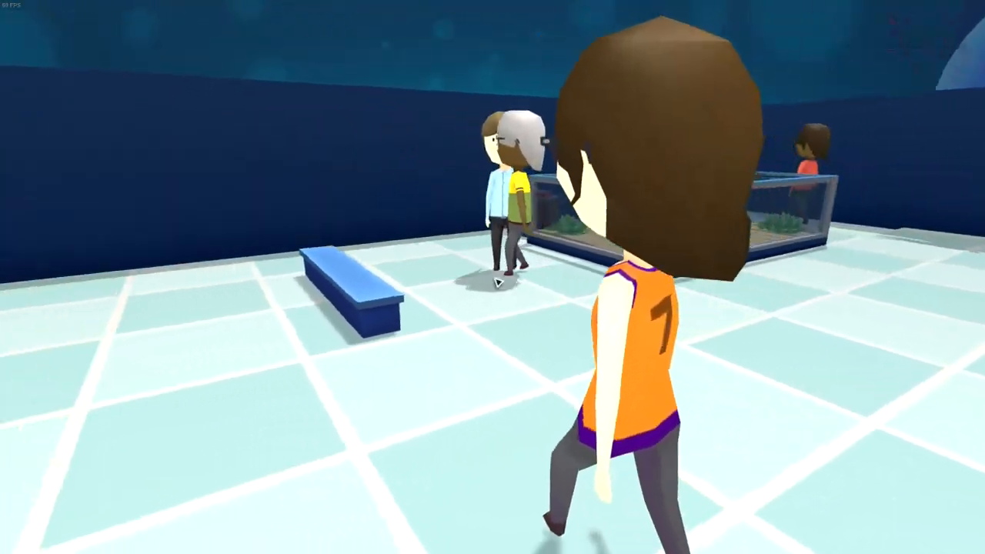
pyautogui.press('Left')
pyautogui.press('Left')
pyautogui.press('Left')
pyautogui.press('Left')
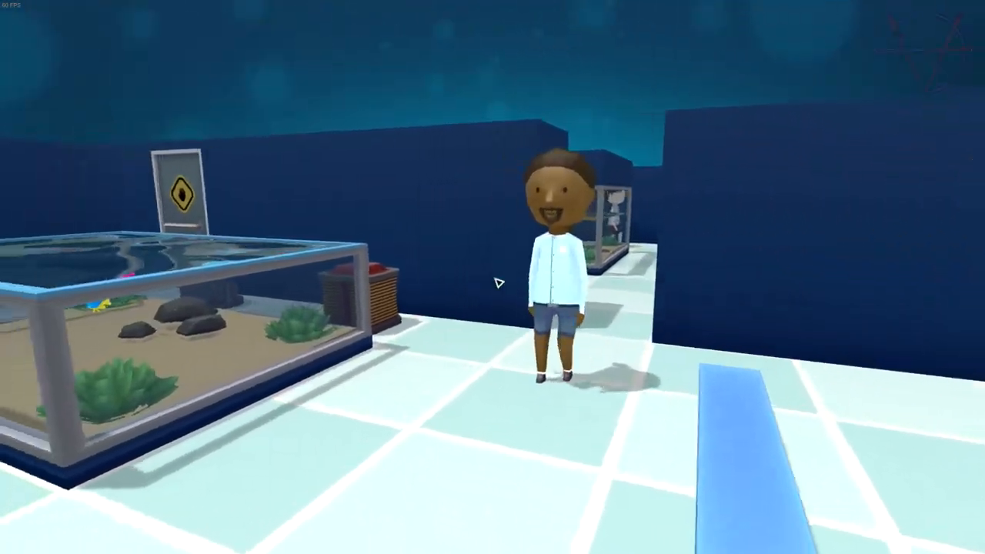
# Walk down the corridor to the tank window and circle it for a close look at the driftwood.
pyautogui.press('Up')
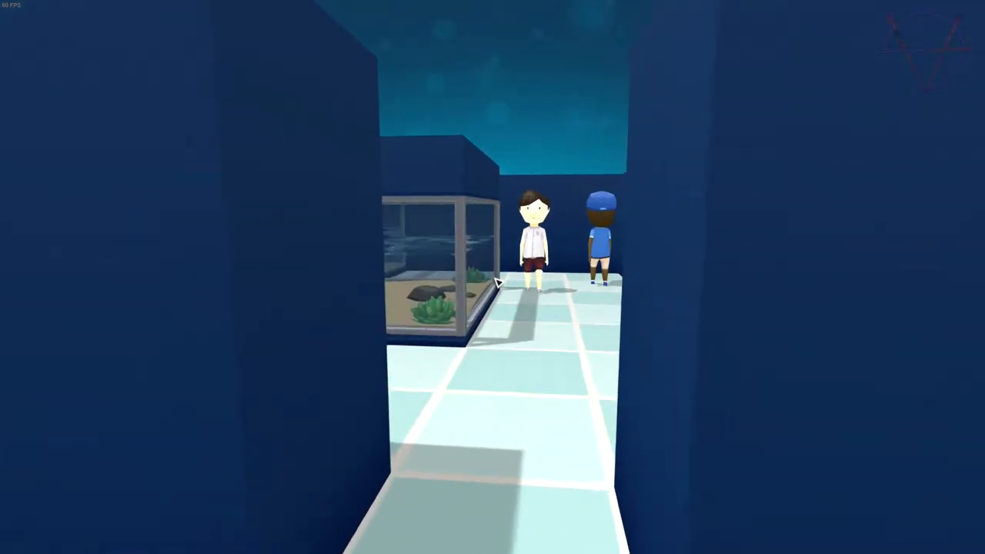
pyautogui.press('Up')
pyautogui.press('Up')
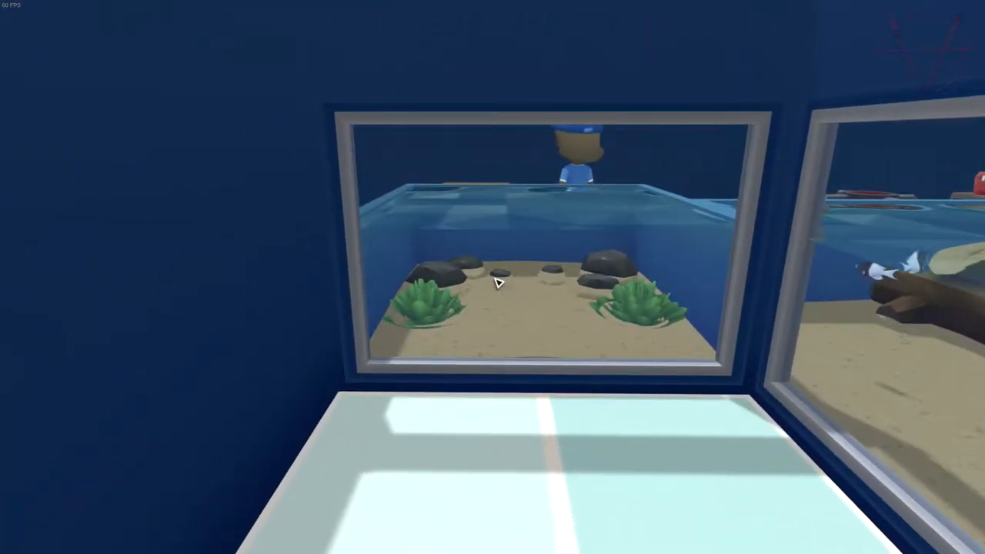
pyautogui.press('Up')
pyautogui.press('Up')
pyautogui.press('Up')
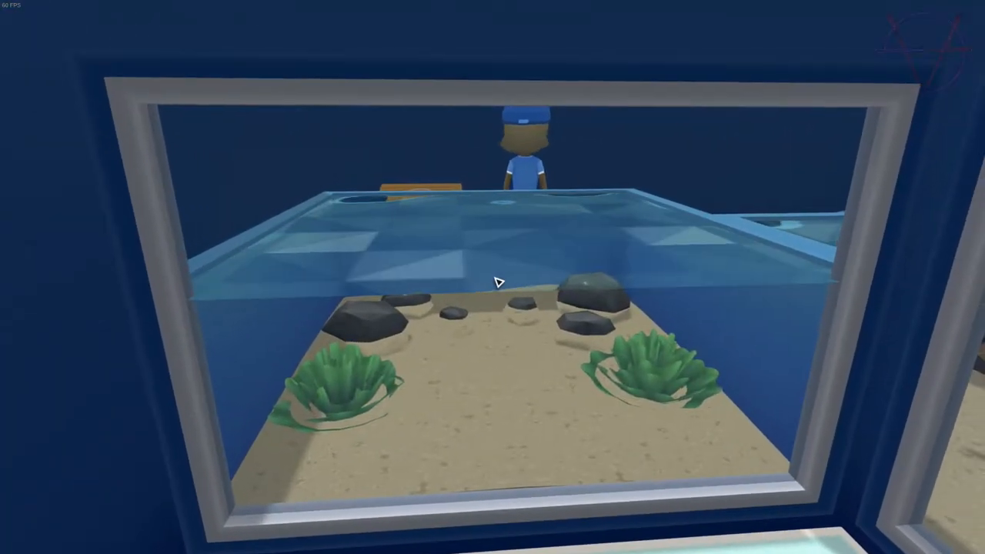
pyautogui.press('Left')
pyautogui.press('Left')
pyautogui.press('Left')
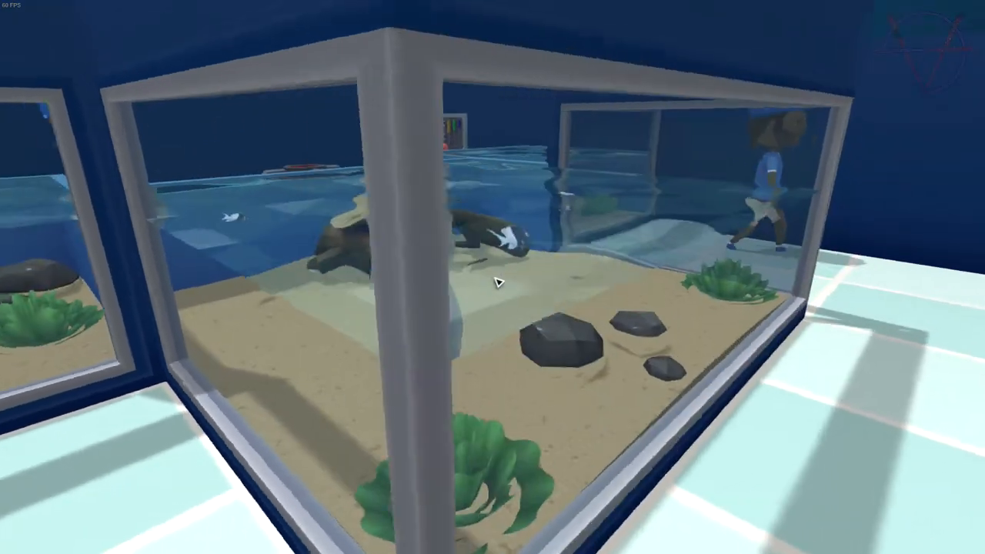
pyautogui.press('Up')
pyautogui.press('Up')
pyautogui.press('Down')
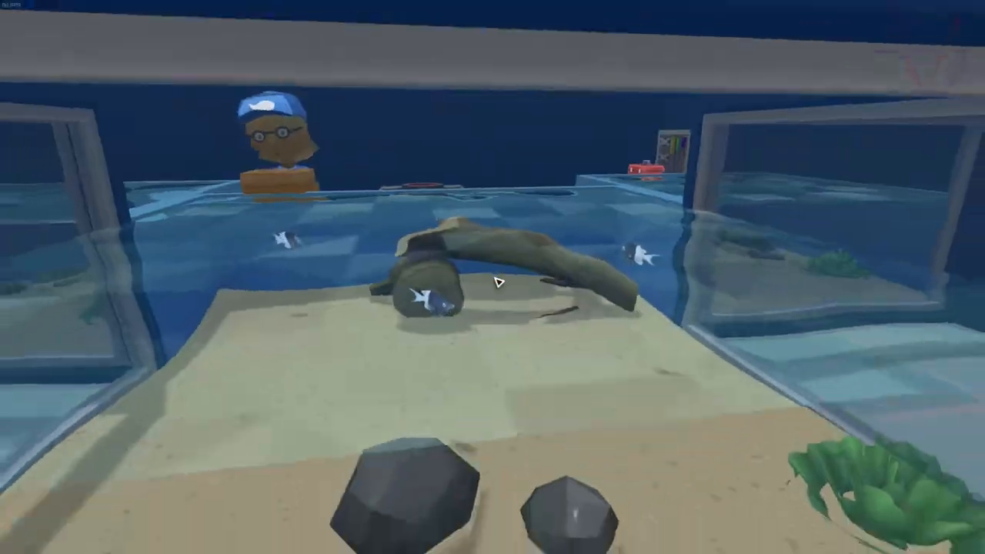
pyautogui.press('Down')
pyautogui.press('Right')
pyautogui.press('Right')
pyautogui.press('Up')
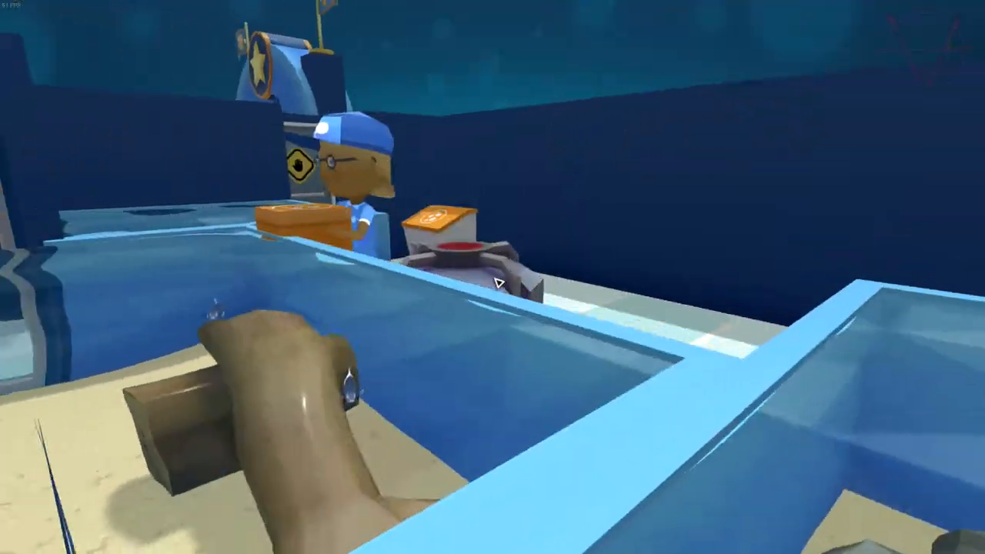
pyautogui.press('Right')
pyautogui.press('Right')
pyautogui.press('Right')
pyautogui.press('Right')
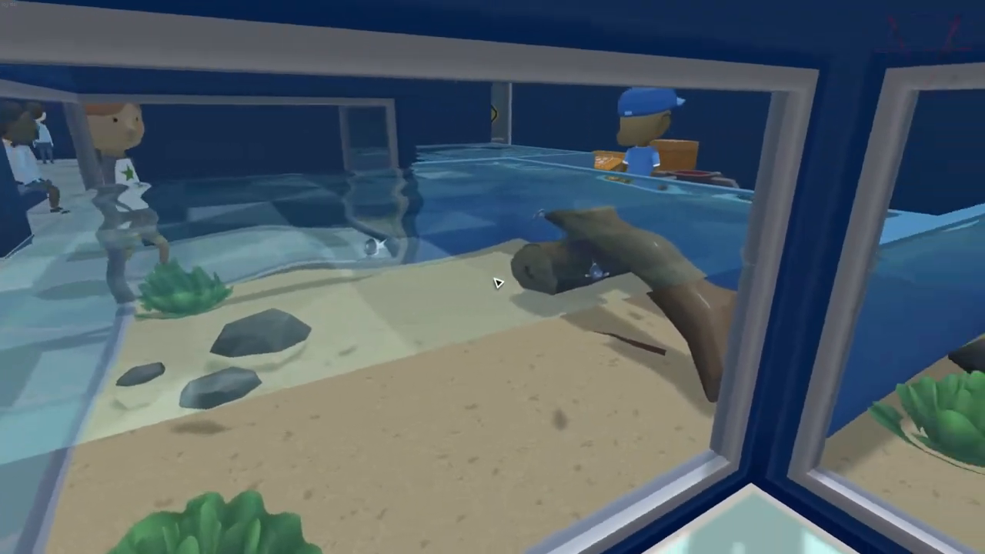
# View the tank from another angle, then walk into the room with more tanks.
pyautogui.press('Up')
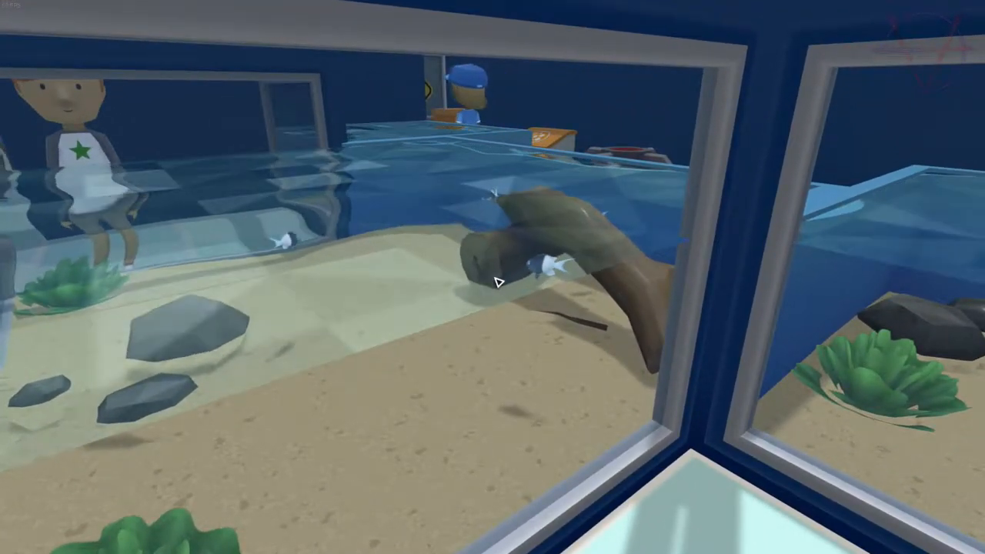
pyautogui.press('Down')
pyautogui.press('Up')
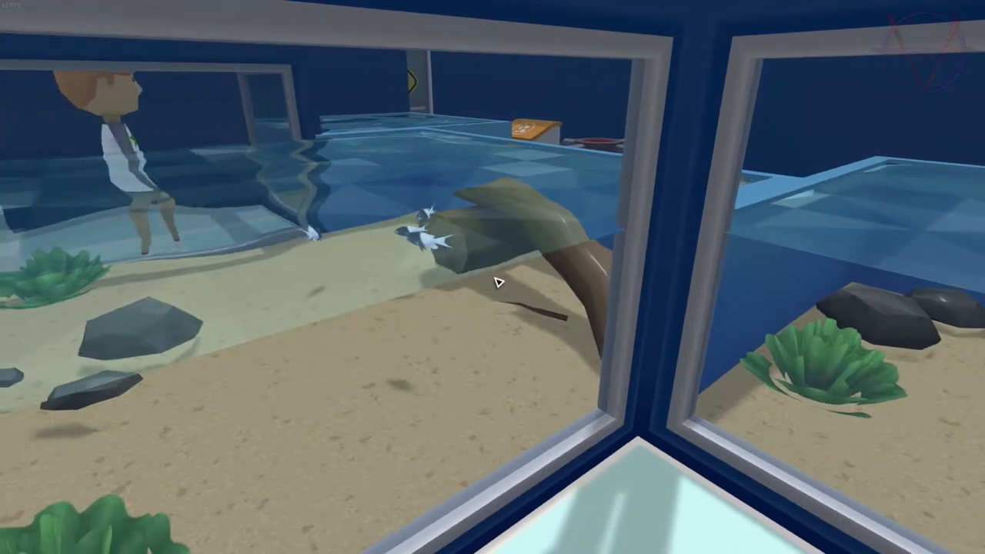
pyautogui.press('Right')
pyautogui.press('Right')
pyautogui.press('Up')
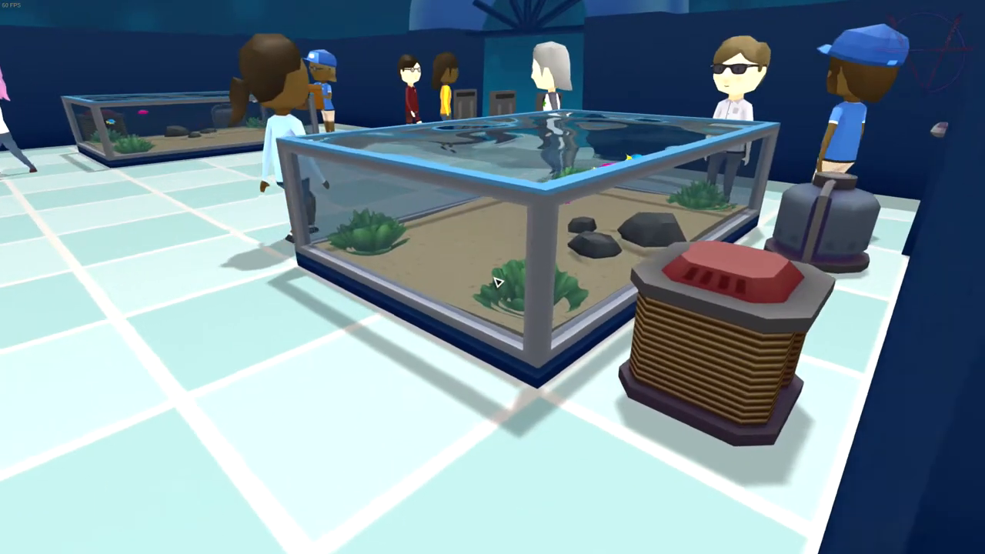
pyautogui.press('Up')
pyautogui.press('Up')
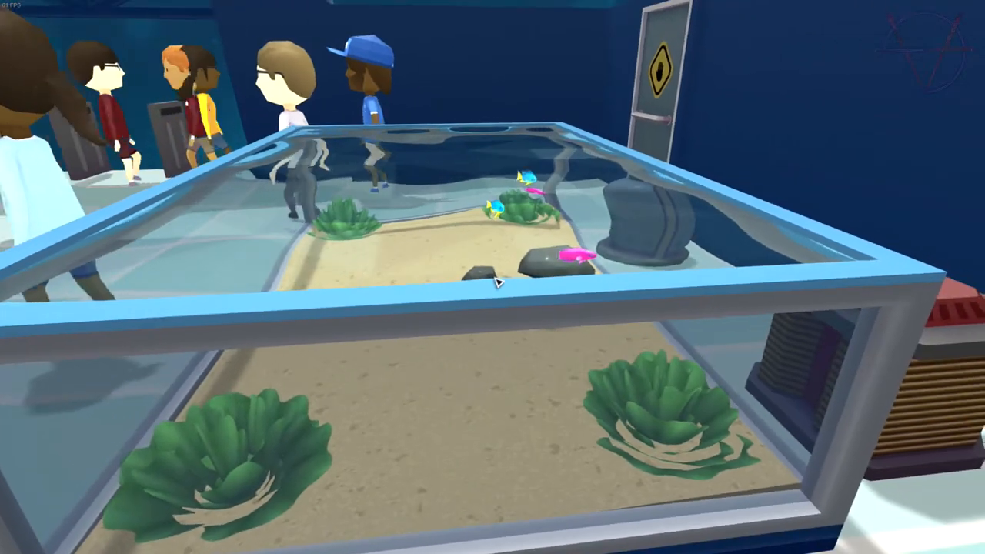
# Look back toward the entrance gates, then view the long tank from both sides.
pyautogui.press('Down')
pyautogui.press('Down')
pyautogui.press('Right')
pyautogui.press('Right')
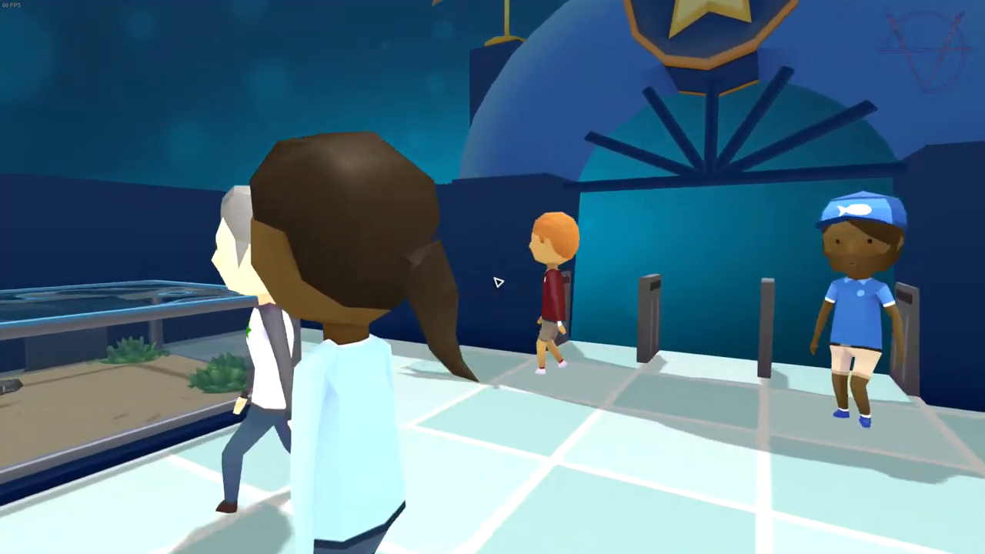
pyautogui.press('Right')
pyautogui.press('Right')
pyautogui.press('Right')
pyautogui.press('Up')
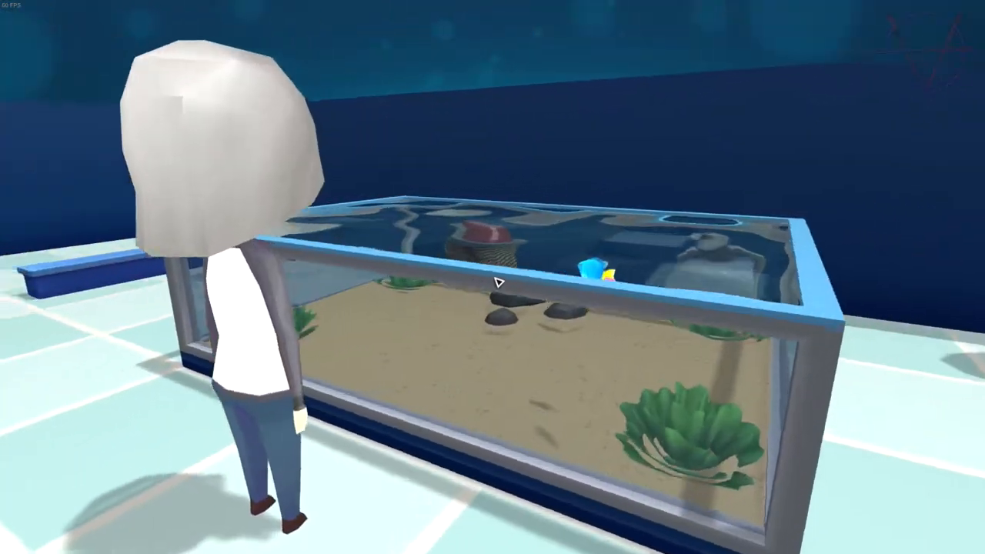
pyautogui.press('Right')
pyautogui.press('Right')
pyautogui.press('Right')
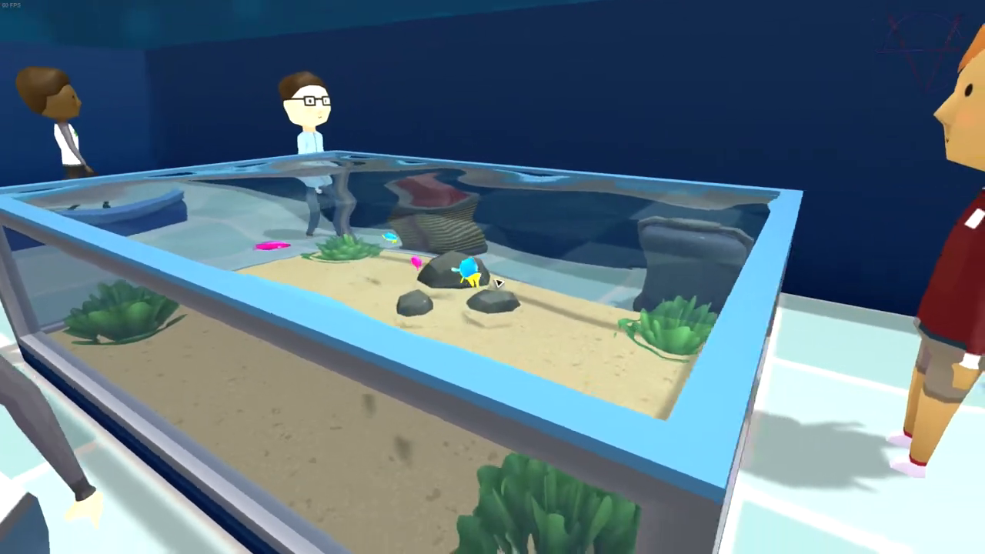
pyautogui.press('Right')
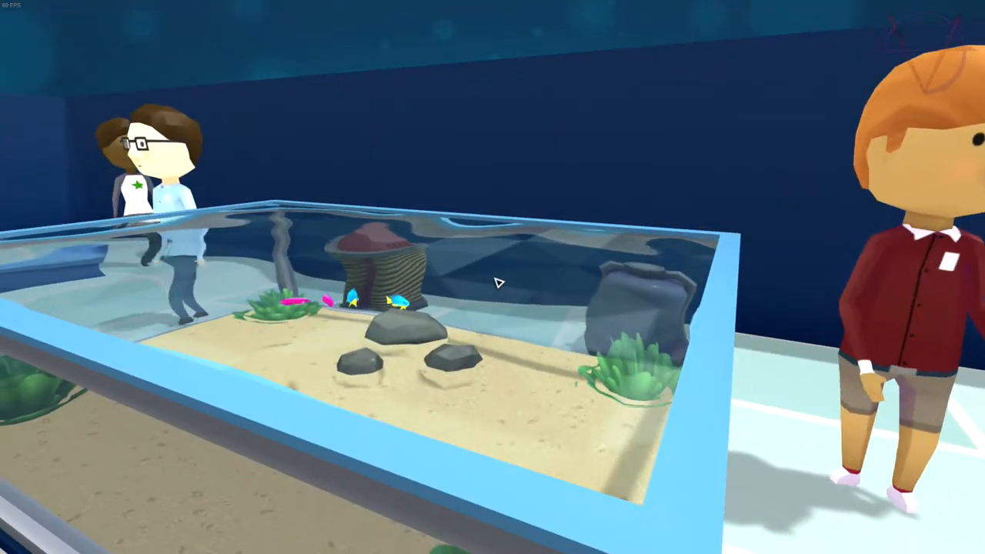
pyautogui.press('Right')
pyautogui.press('Right')
# Go through the staff door and inspect the heater and equipment in the back room.
pyautogui.press('Up')
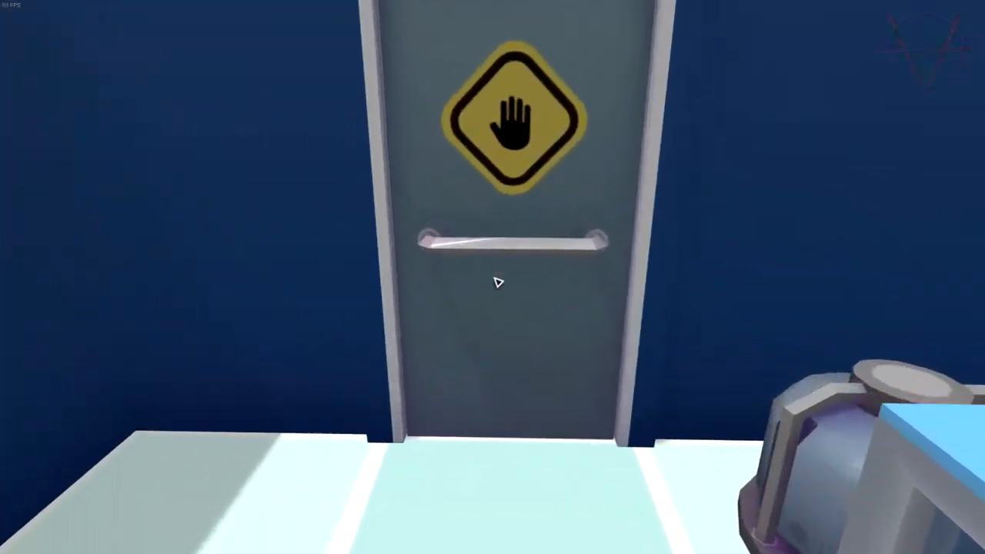
pyautogui.press('Up')
pyautogui.press('Up')
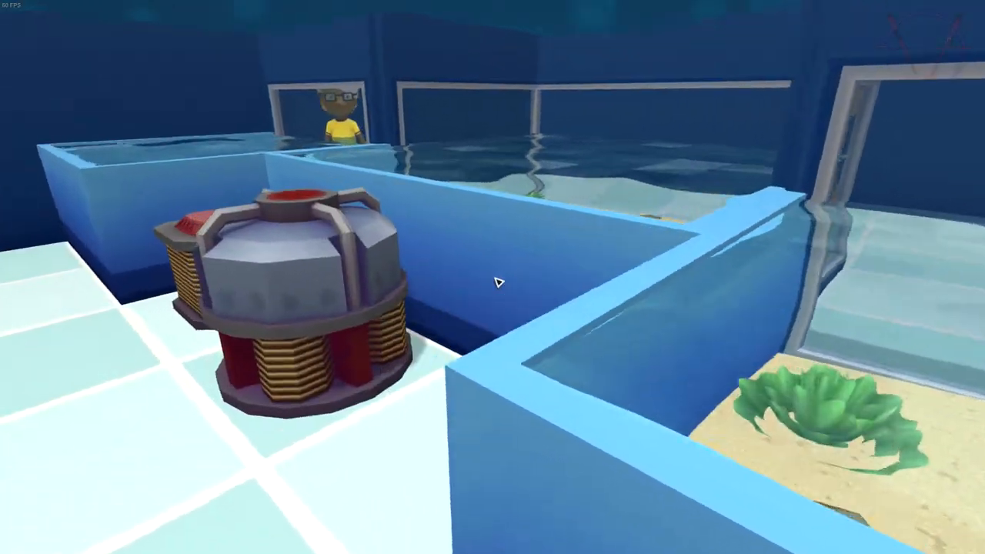
pyautogui.press('Left')
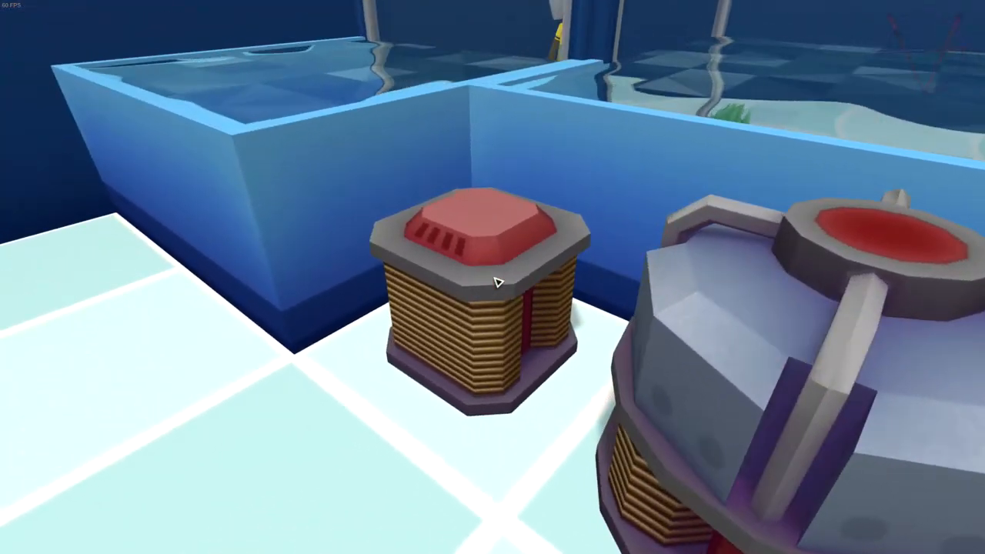
pyautogui.press('Down')
pyautogui.press('Left')
pyautogui.press('Left')
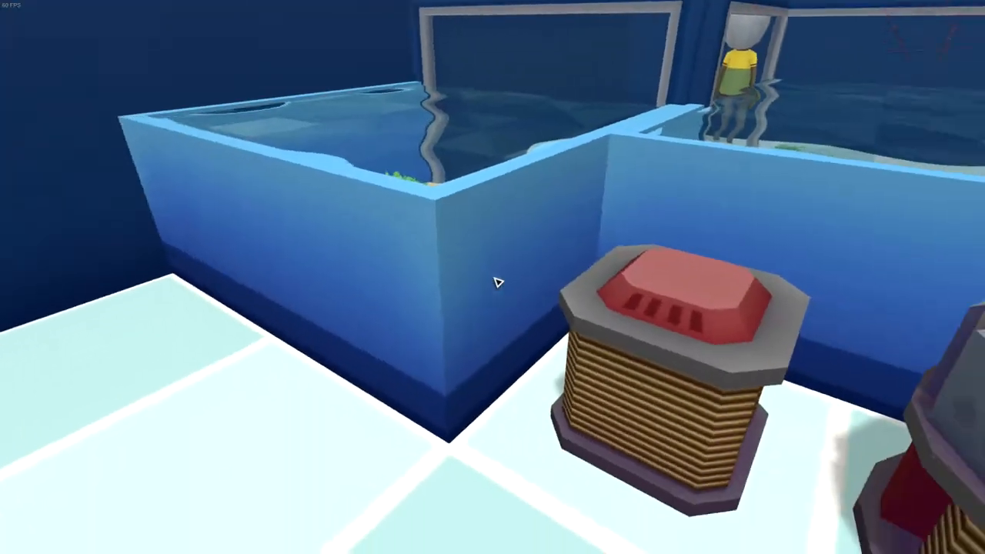
pyautogui.press('Right')
pyautogui.press('Left')
pyautogui.press('Left')
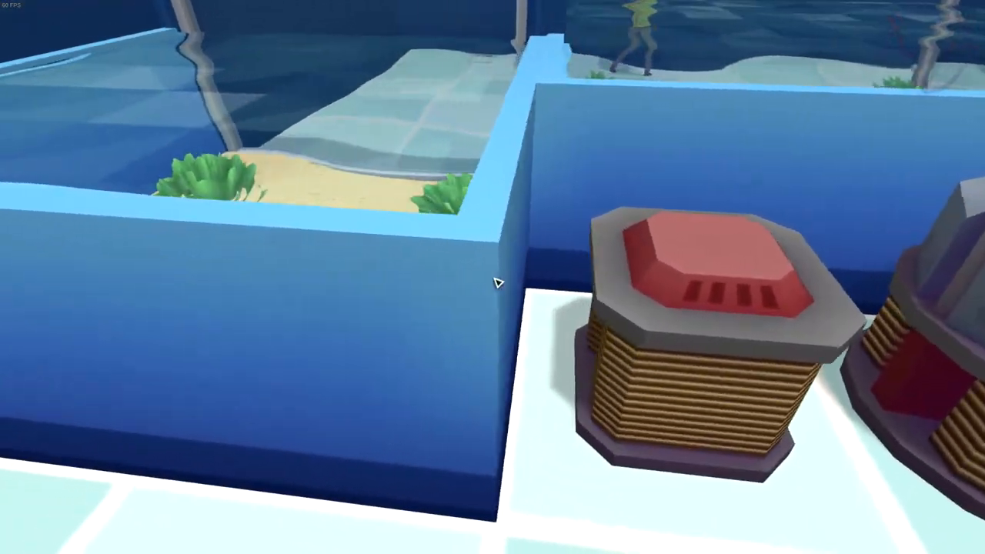
pyautogui.press('Right')
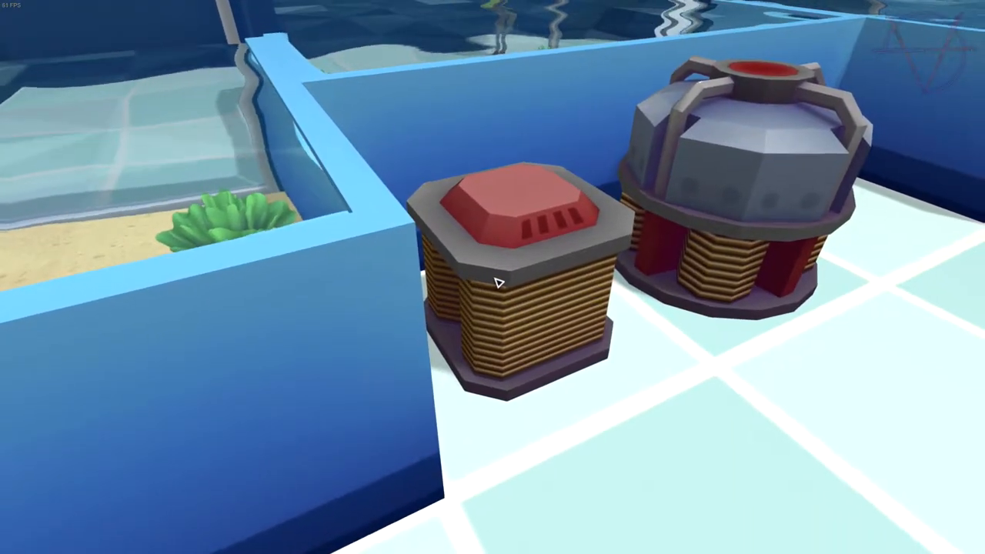
# Look down into the tank at the rocks, log and fish, then return to the overhead view.
pyautogui.press('Left')
pyautogui.press('Left')
pyautogui.press('w')
pyautogui.press('Down')
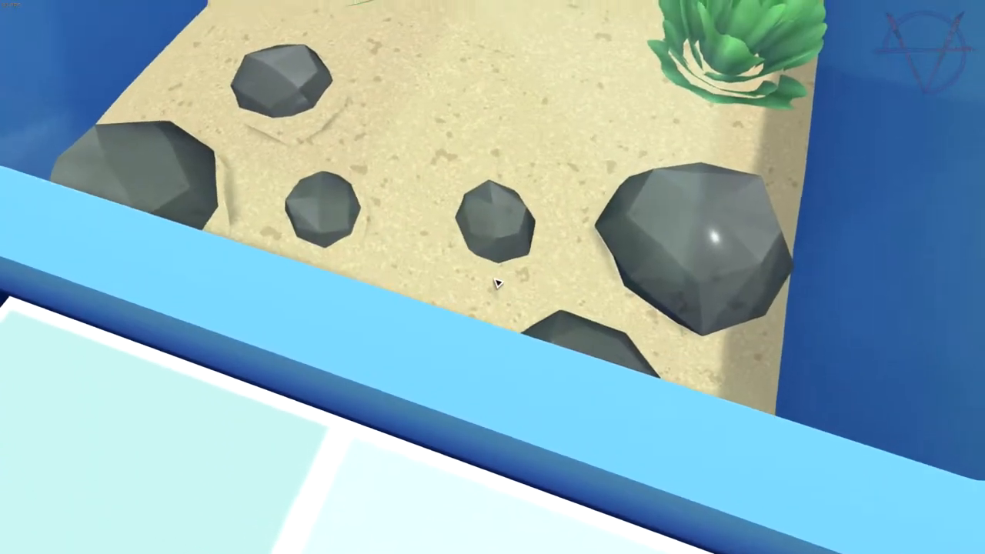
pyautogui.press('Right')
pyautogui.press('Right')
pyautogui.press('Left')
pyautogui.press('w')
pyautogui.press('Down')
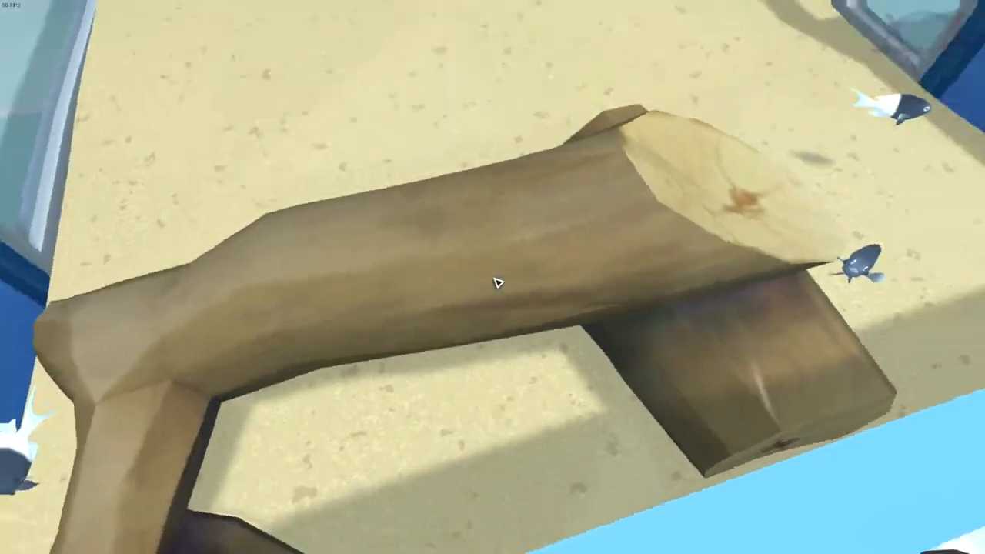
pyautogui.press('s')
pyautogui.press('Left')
pyautogui.press('s')
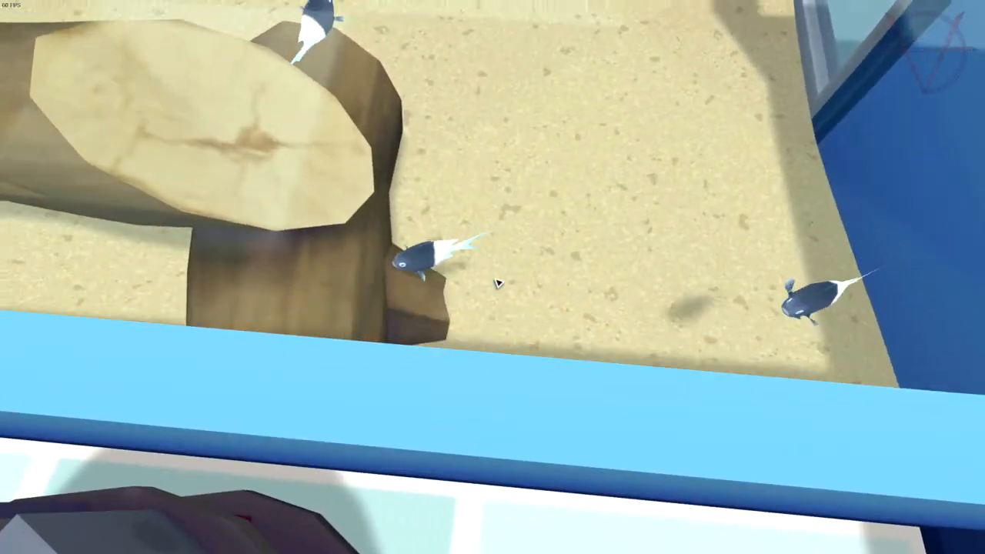
pyautogui.press('Right')
pyautogui.press('Left')
pyautogui.press('Escape')
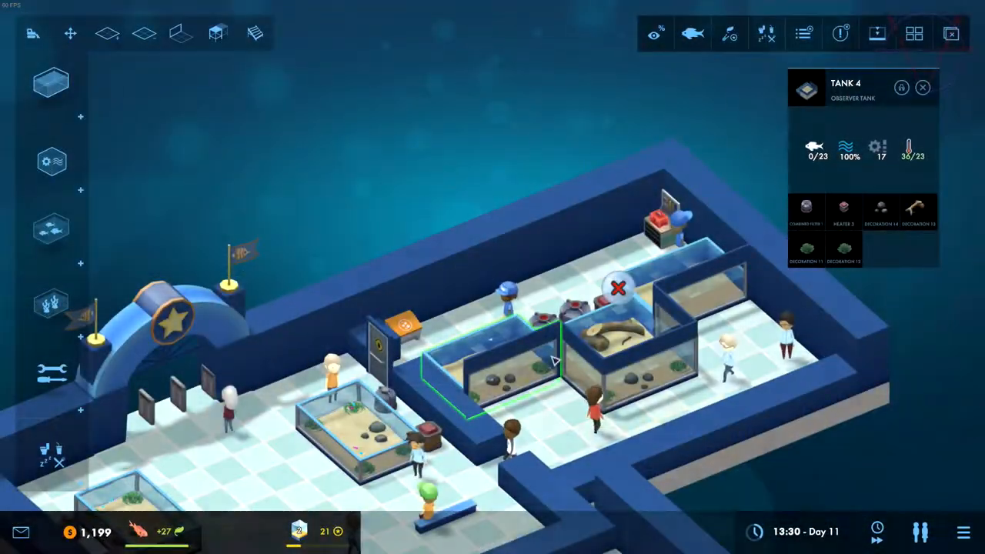
# Inspect Tank 7, then pick up Heater 3 out of Tank 4 and close the detail panels.
pyautogui.click(702, 343)
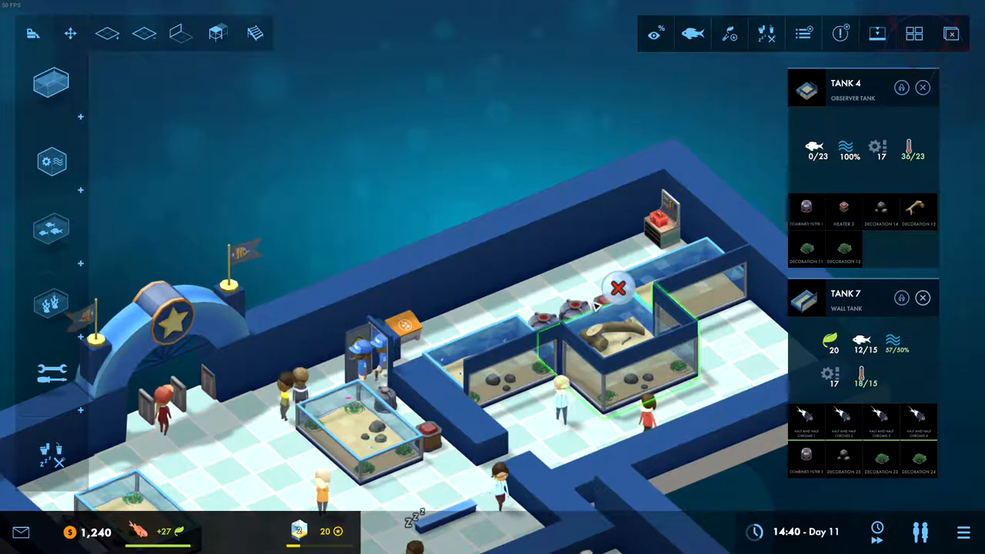
pyautogui.press('e')
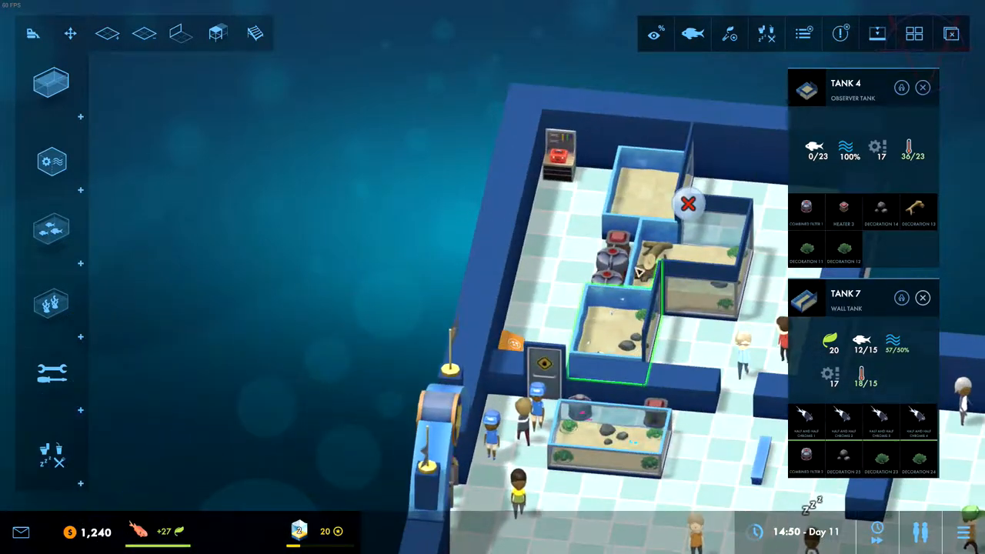
pyautogui.click(622, 242)
pyautogui.click(740, 88)
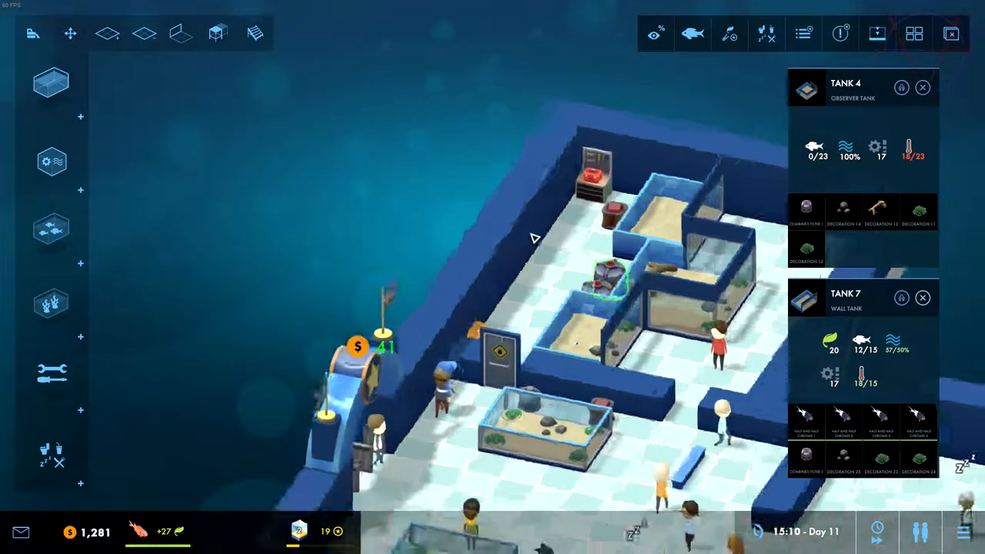
pyautogui.press('q')
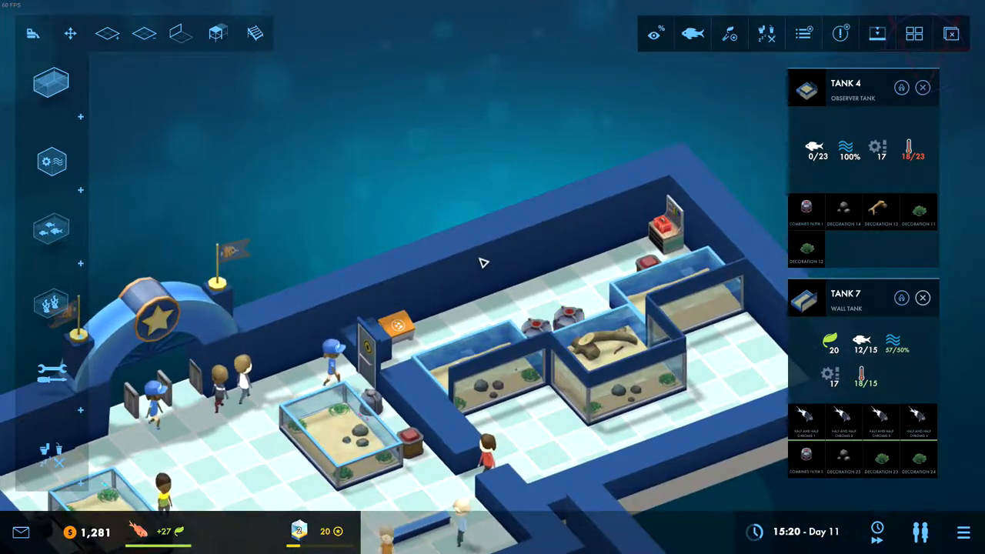
pyautogui.press('Escape')
# Buy Blackbar Soldierfish from the fish shop into the observer tank, then enter first-person view.
pyautogui.click(52, 229)
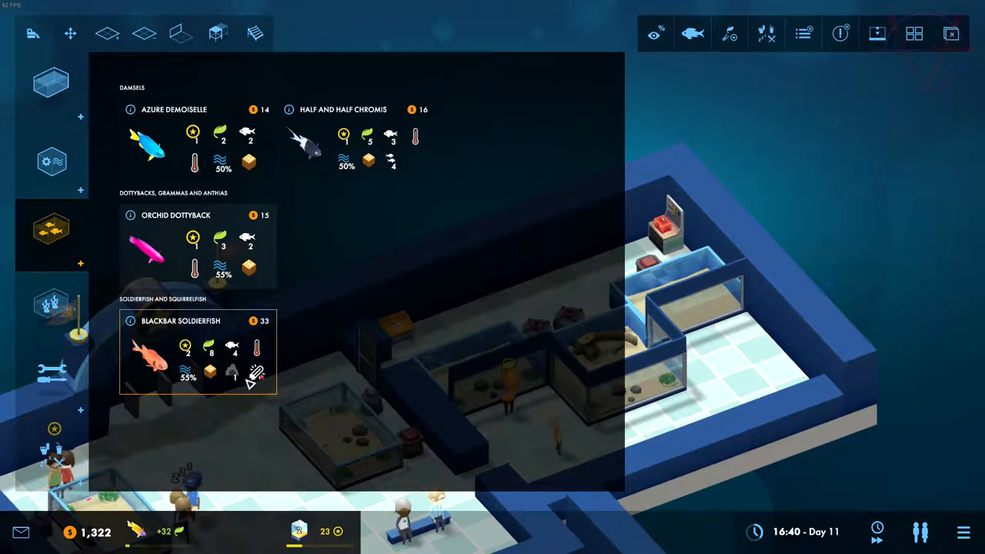
pyautogui.click(194, 355)
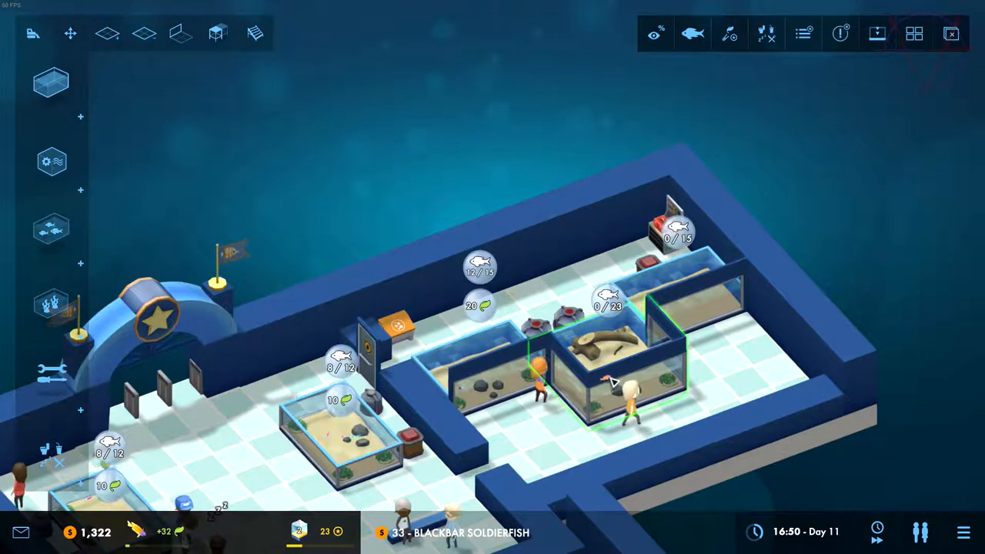
pyautogui.click(616, 366)
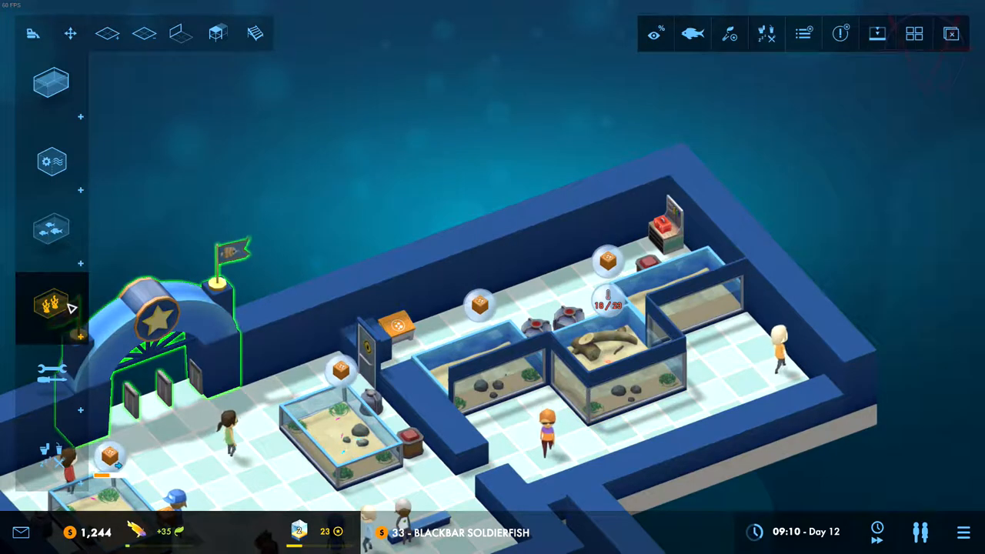
pyautogui.click(71, 257)
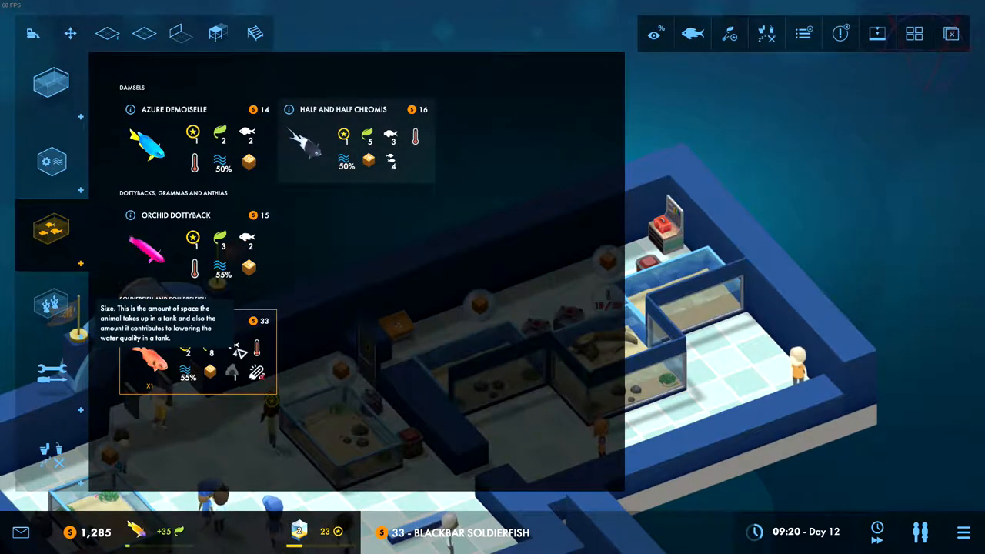
pyautogui.click(142, 358)
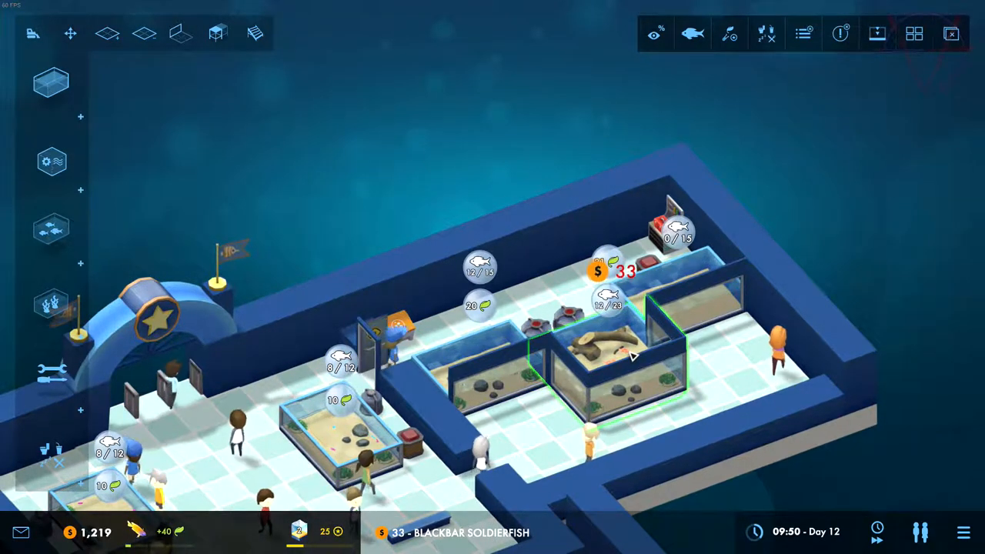
pyautogui.click(631, 356)
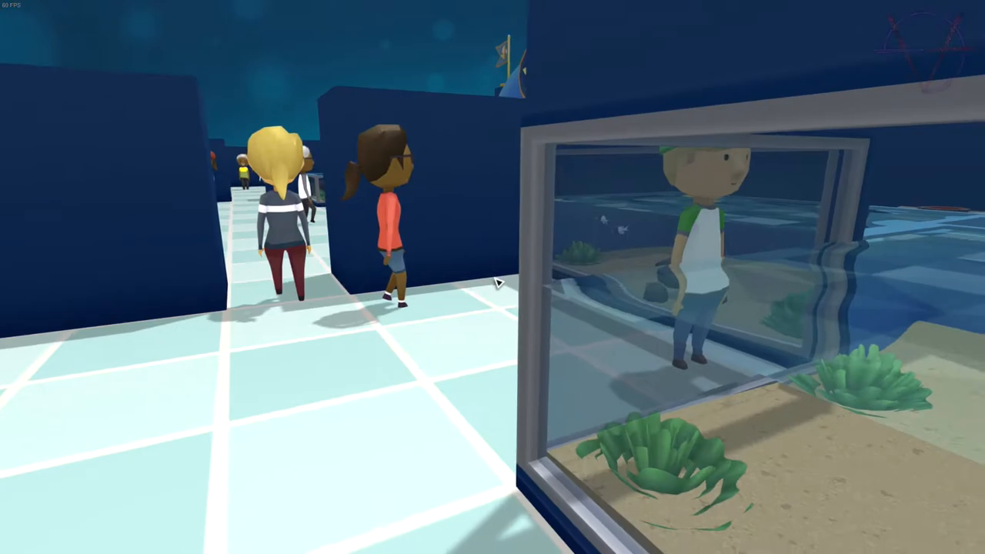
# Walk past the visitors and view the swimming fish up close through the tank glass.
pyautogui.press('w')
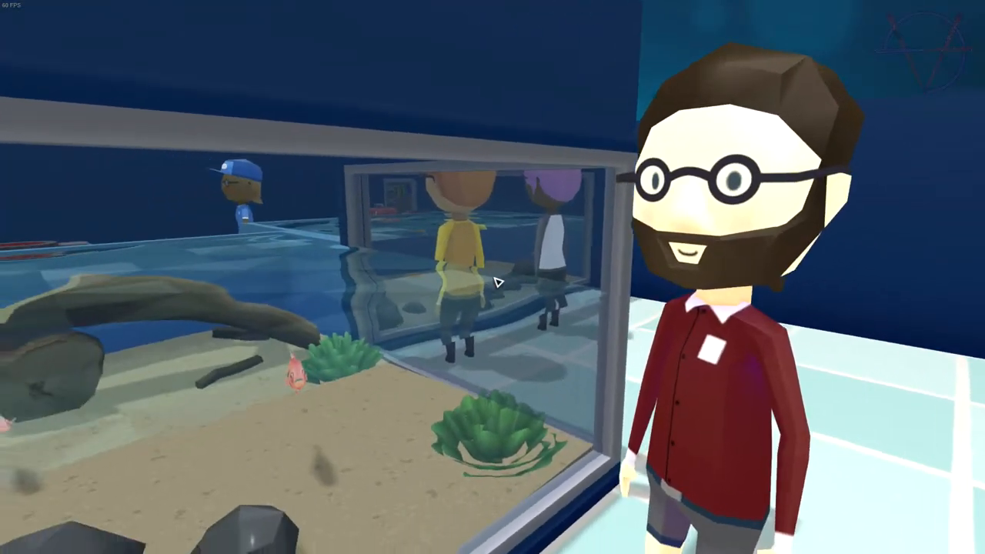
pyautogui.press('w')
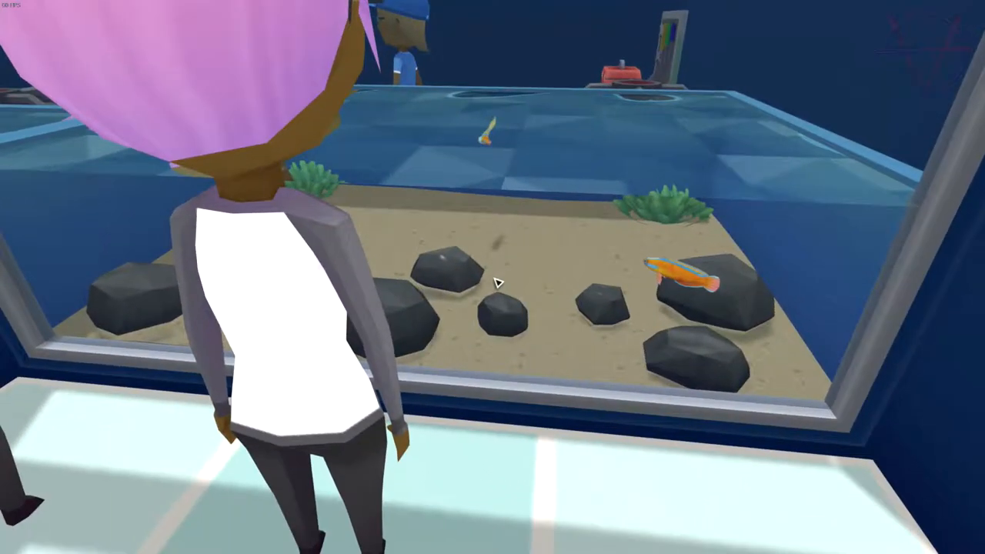
pyautogui.press('w')
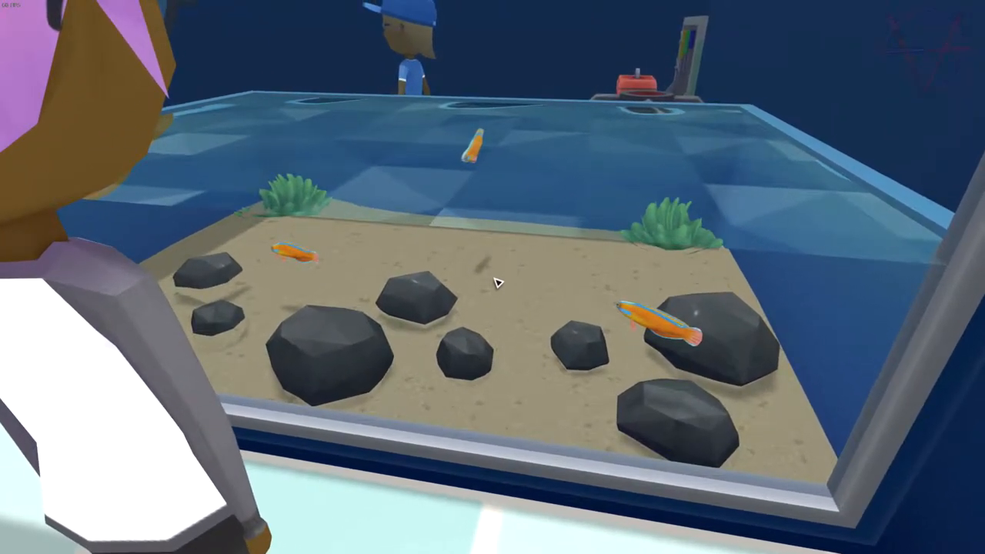
pyautogui.press('a')
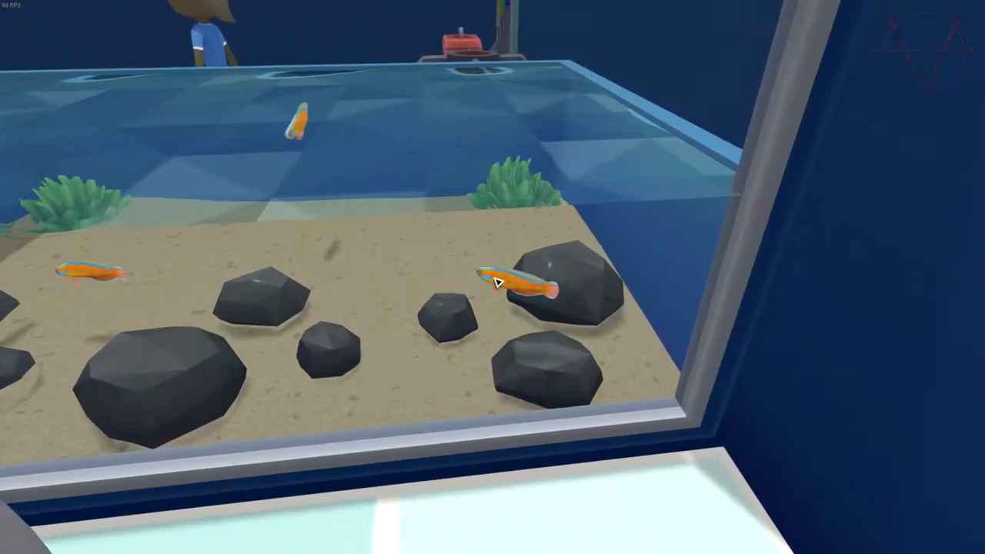
pyautogui.press('d')
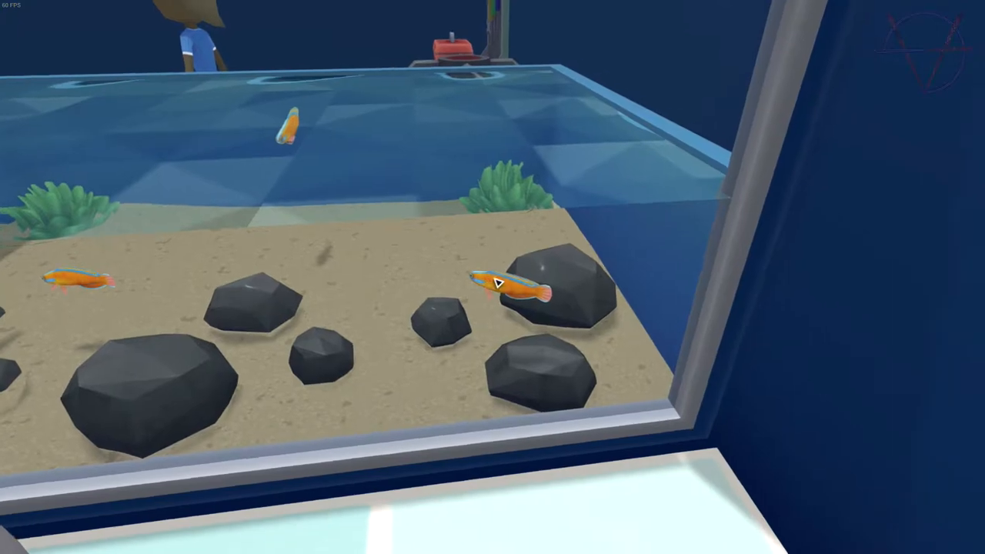
pyautogui.press('a')
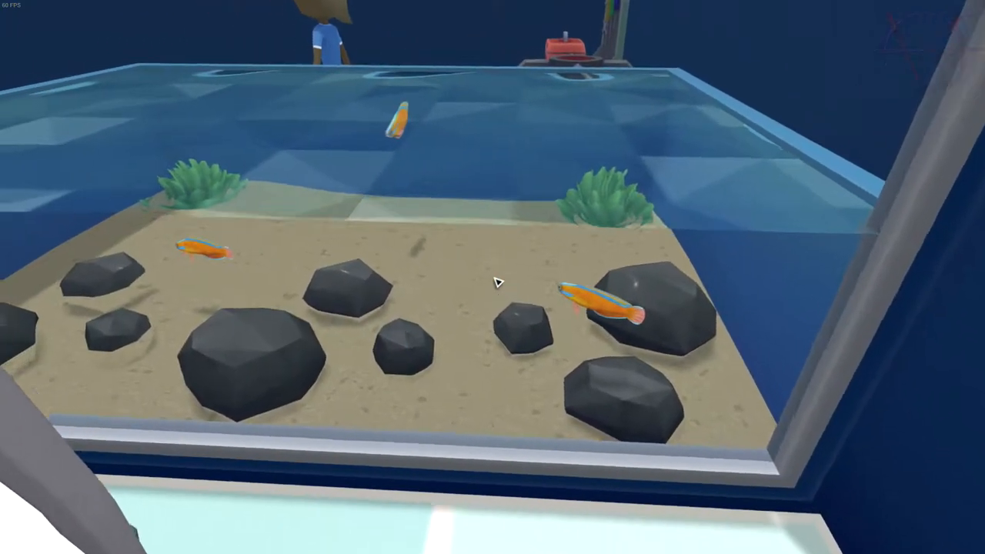
pyautogui.press('w')
pyautogui.press('s')
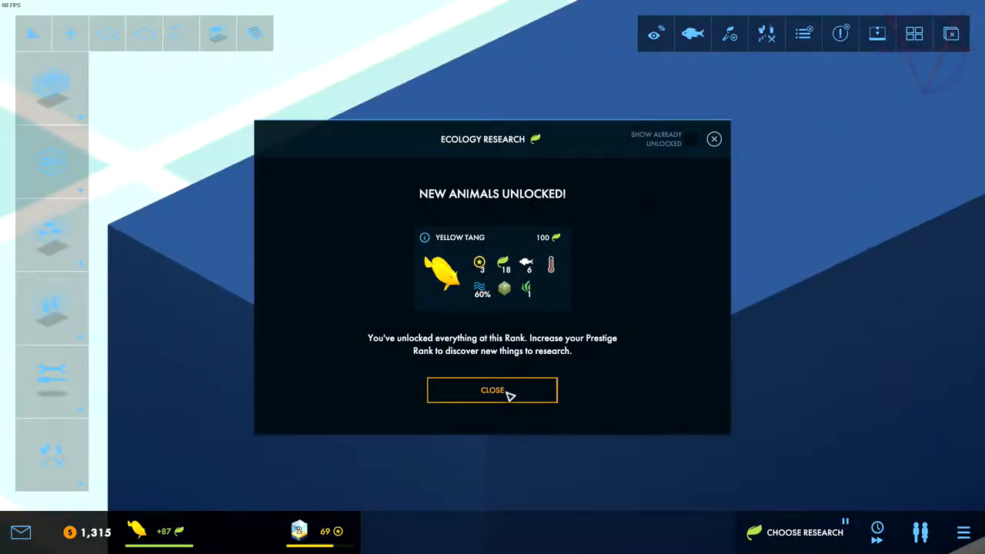
# Dismiss the Yellow Tang research notice and shift the overview of the rooms.
pyautogui.click(509, 394)
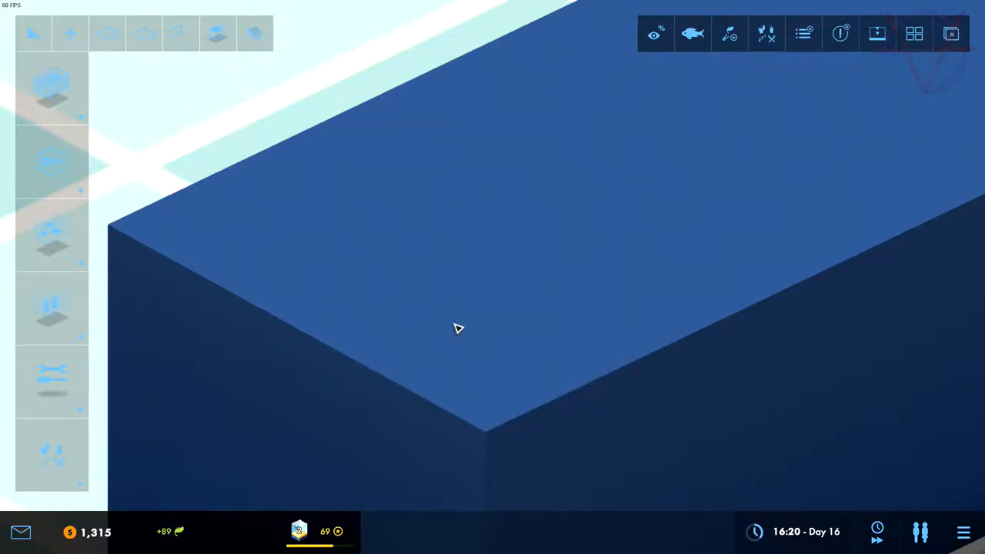
pyautogui.scroll(-4, 462, 326)
pyautogui.scroll(-4, 462, 326)
pyautogui.scroll(-3, 462, 326)
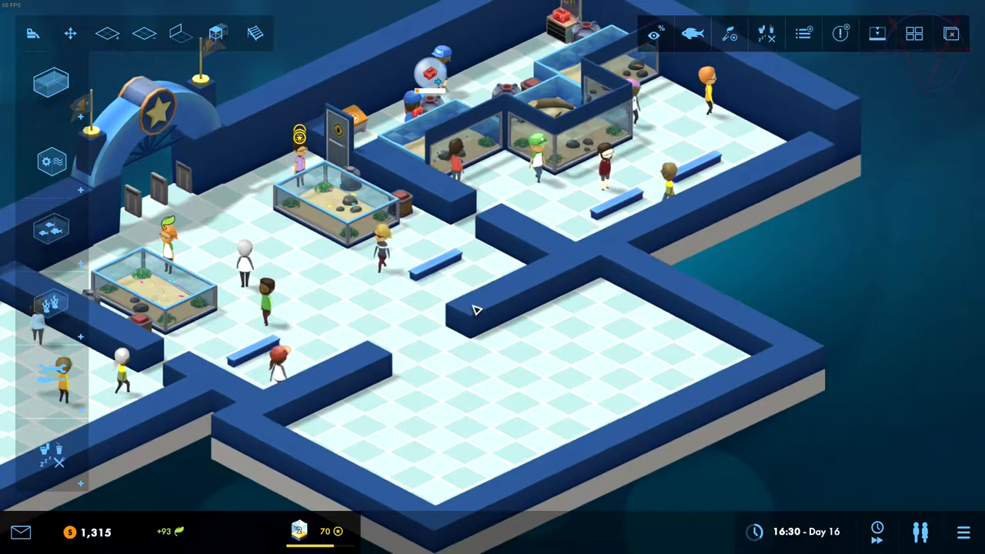
pyautogui.moveTo(474, 308); pyautogui.dragTo(312, 457)
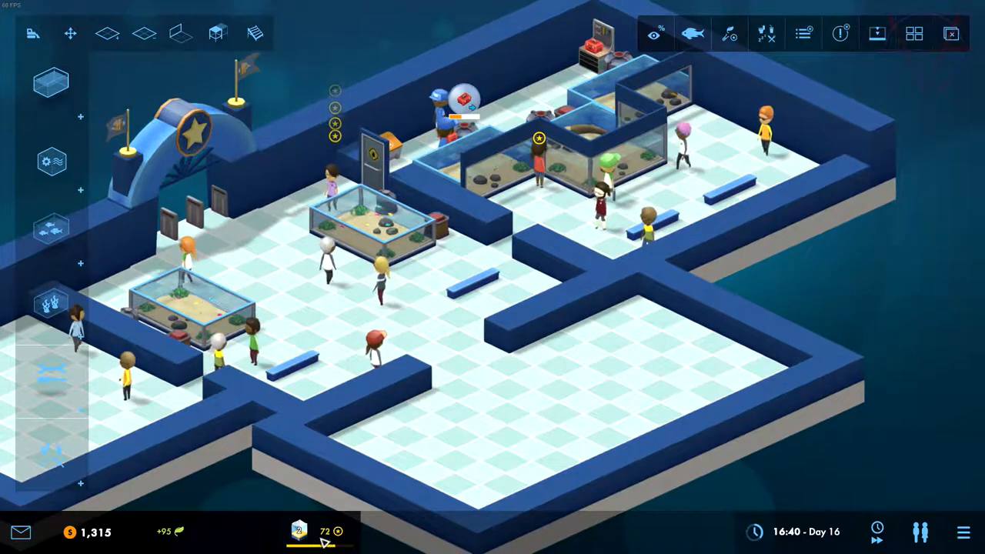
pyautogui.scroll(-3, 539, 433)
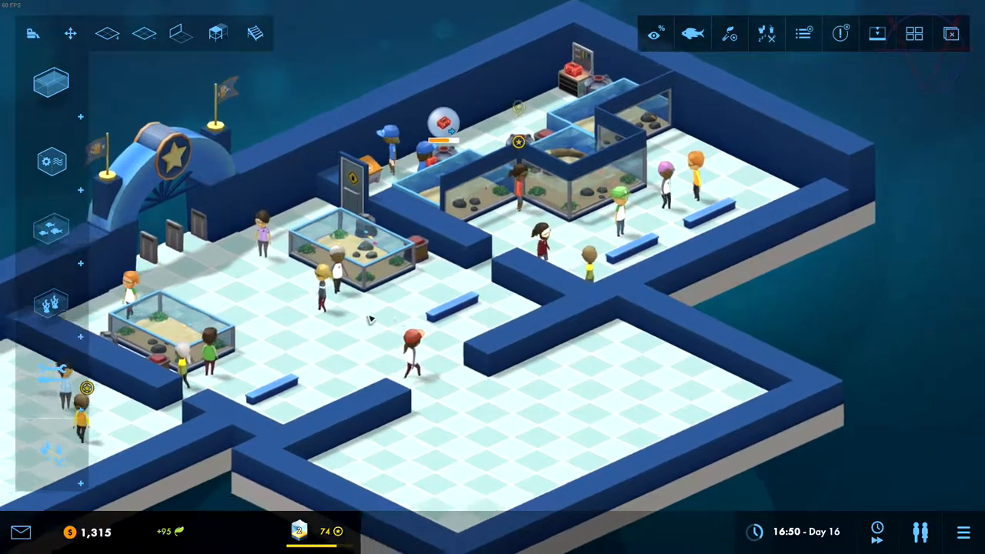
pyautogui.scroll(3, 462, 346)
# Check the fish shop, then raise Romeo's Fixing skill to level 3 in the level-up dialog.
pyautogui.click(51, 229)
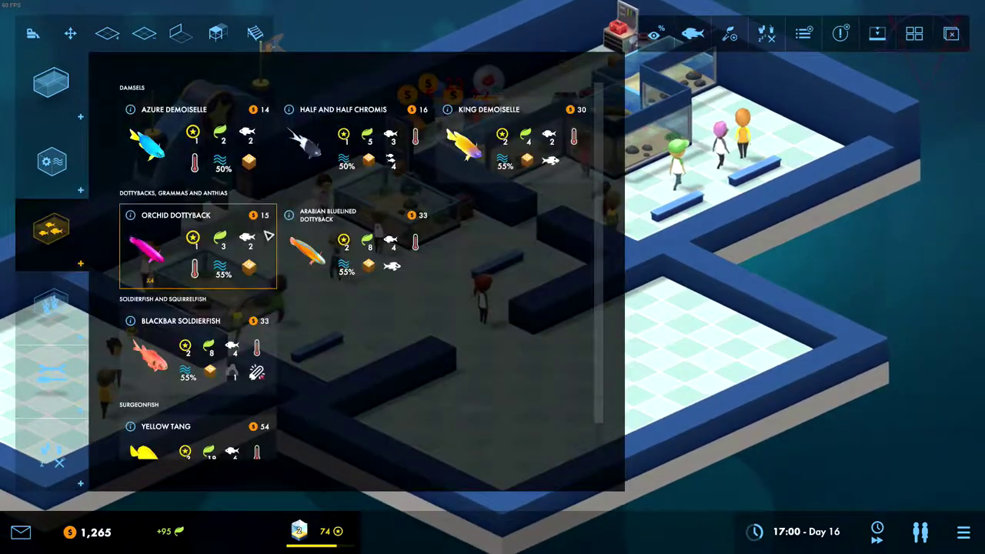
pyautogui.scroll(-1, 369, 273)
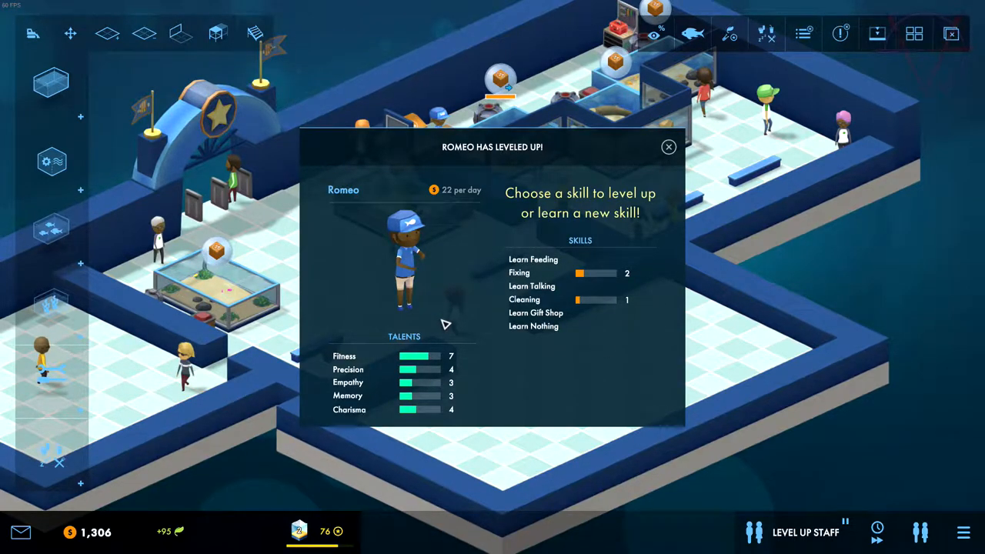
pyautogui.click(631, 276)
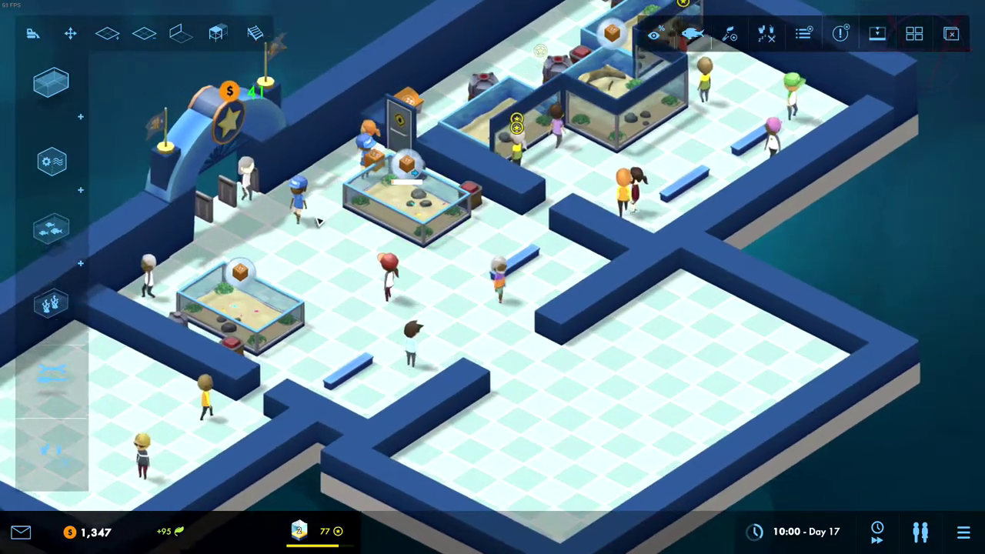
pyautogui.moveTo(462, 292)
pyautogui.mouseDown()
pyautogui.moveTo(585, 262)
pyautogui.moveTo(562, 232)
pyautogui.mouseUp()
pyautogui.scroll(-3, 586, 262)
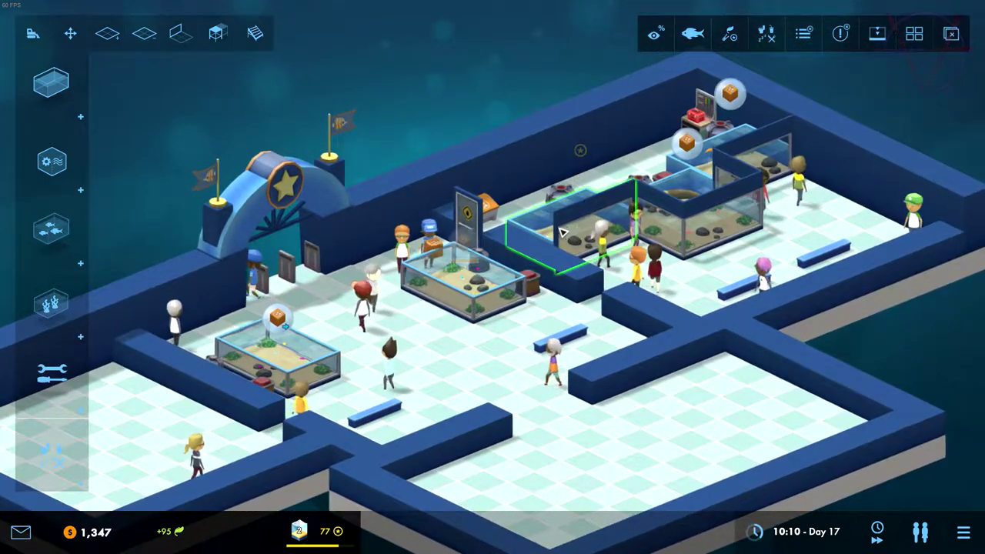
pyautogui.scroll(-4, 562, 232)
pyautogui.scroll(-3, 562, 233)
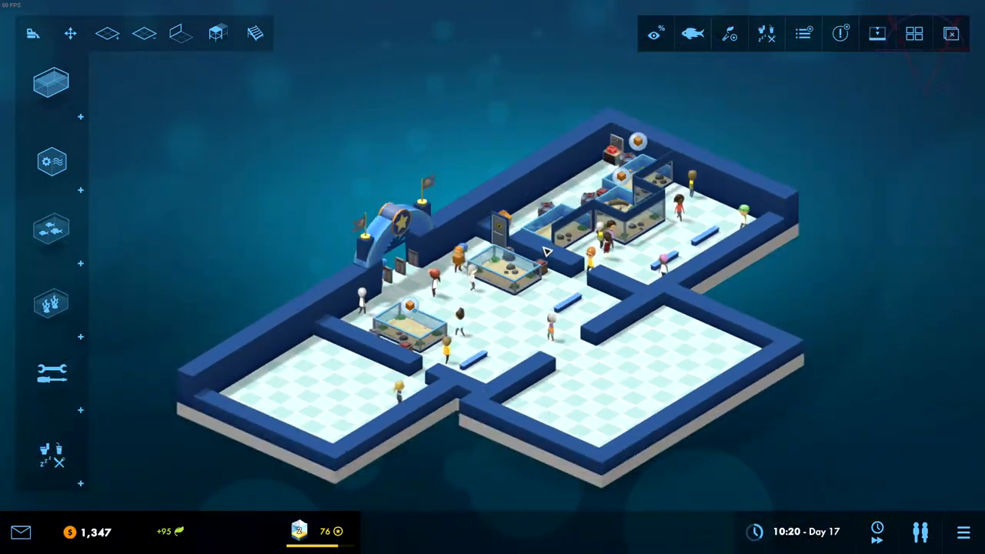
pyautogui.scroll(4, 499, 268)
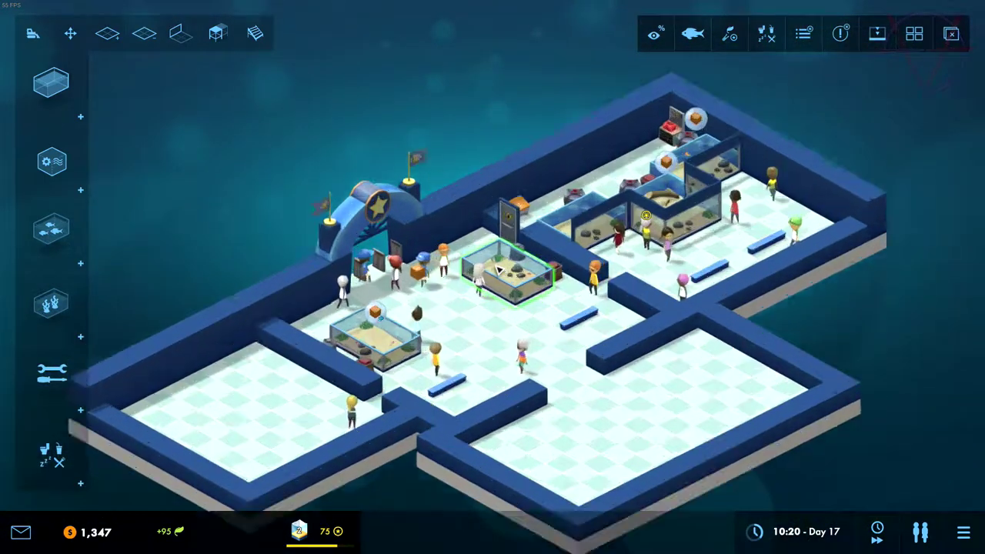
pyautogui.scroll(2, 499, 269)
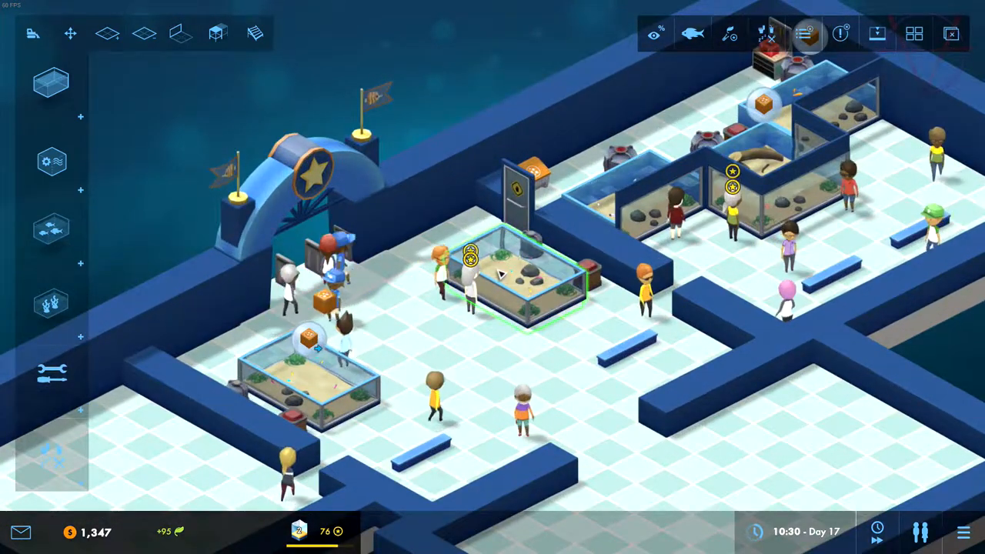
pyautogui.scroll(4, 499, 269)
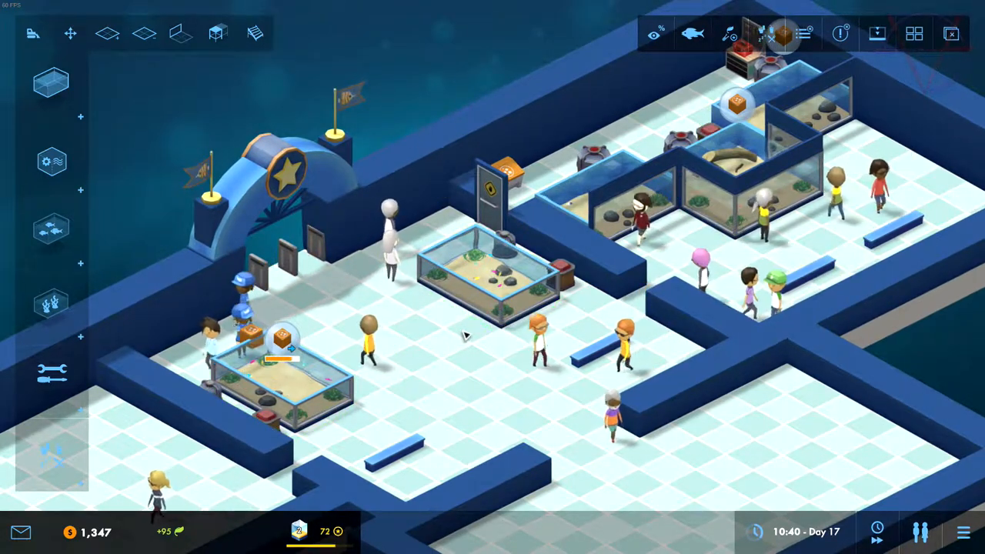
pyautogui.scroll(1, 465, 332)
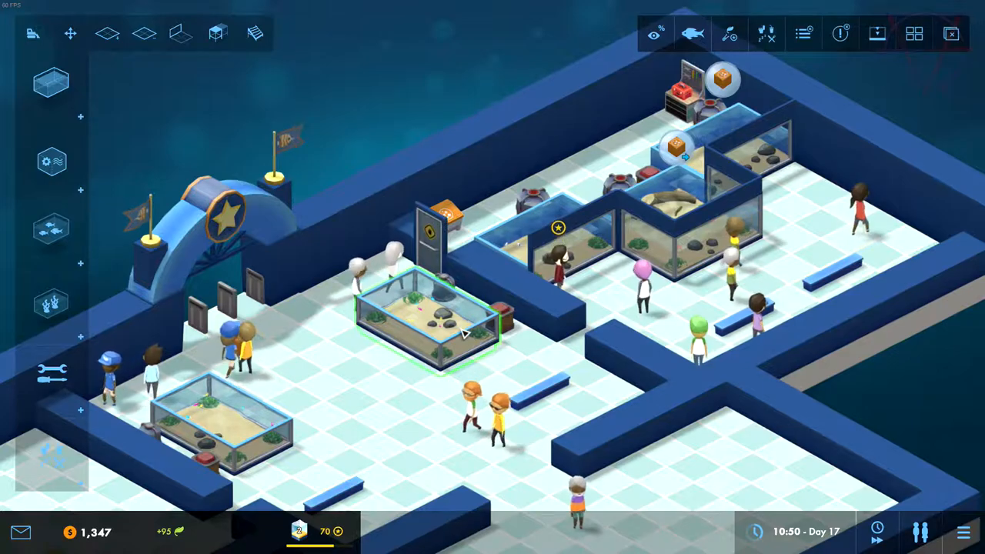
pyautogui.press('s')
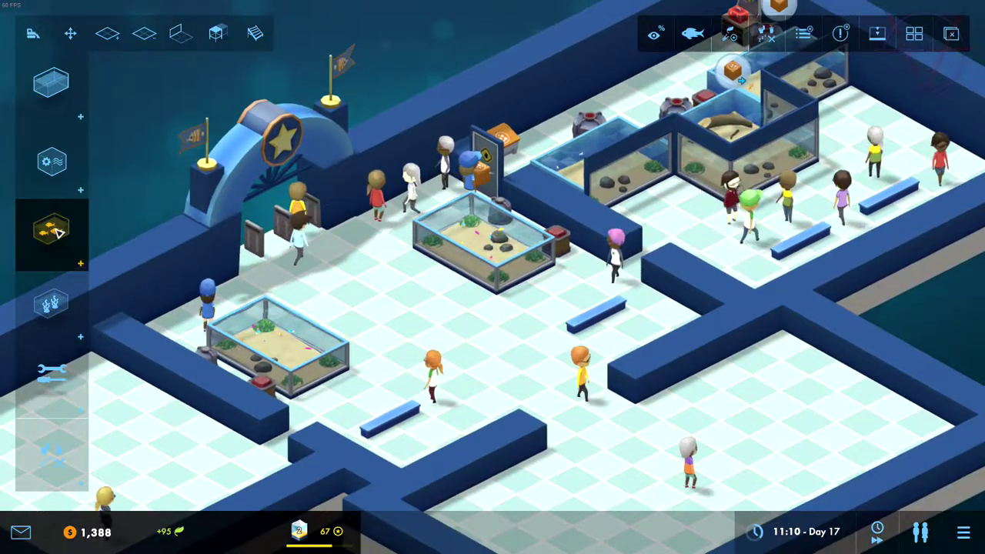
# Check the fish shop and the central tank's 12/12 capacity, then bring the empty lower-right room into view.
pyautogui.click(51, 229)
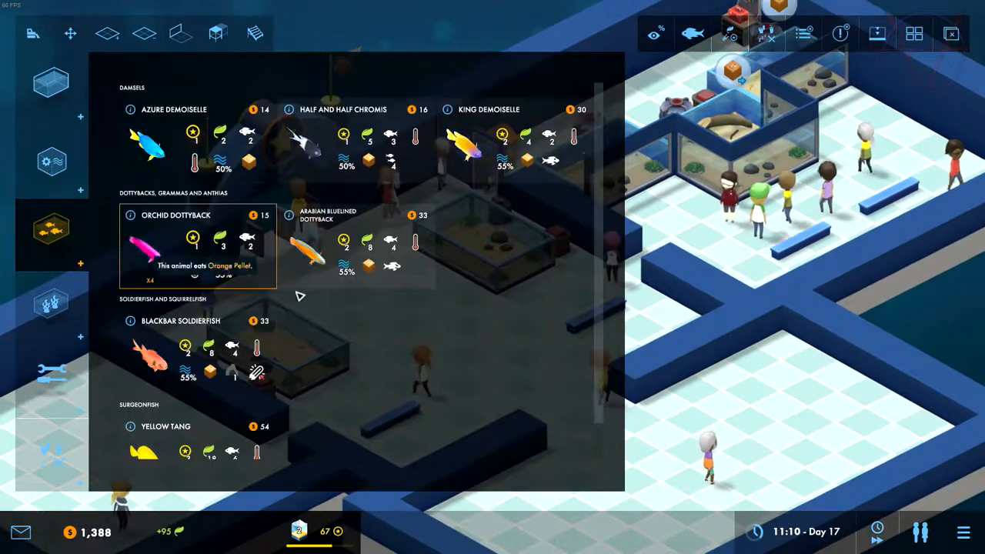
pyautogui.scroll(-3, 308, 269)
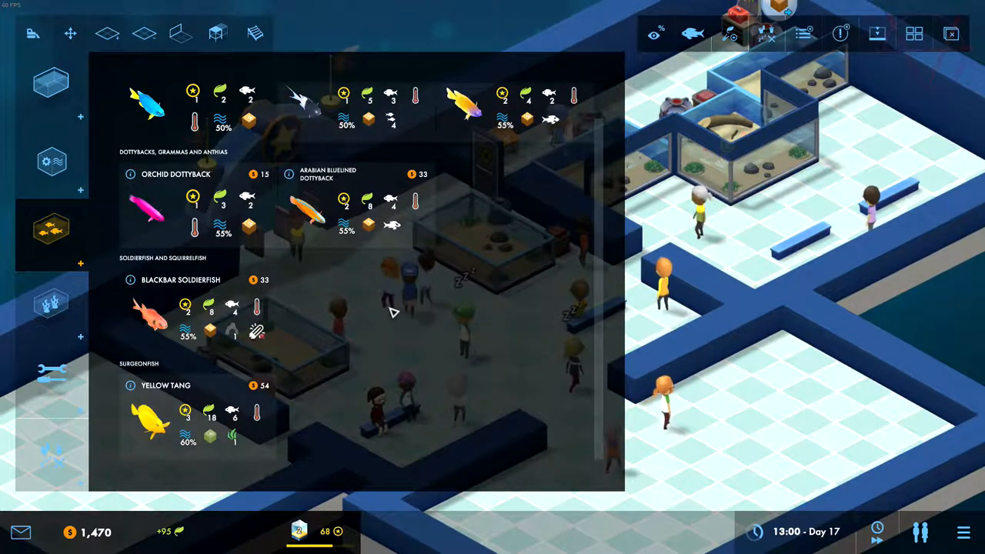
pyautogui.press('Escape')
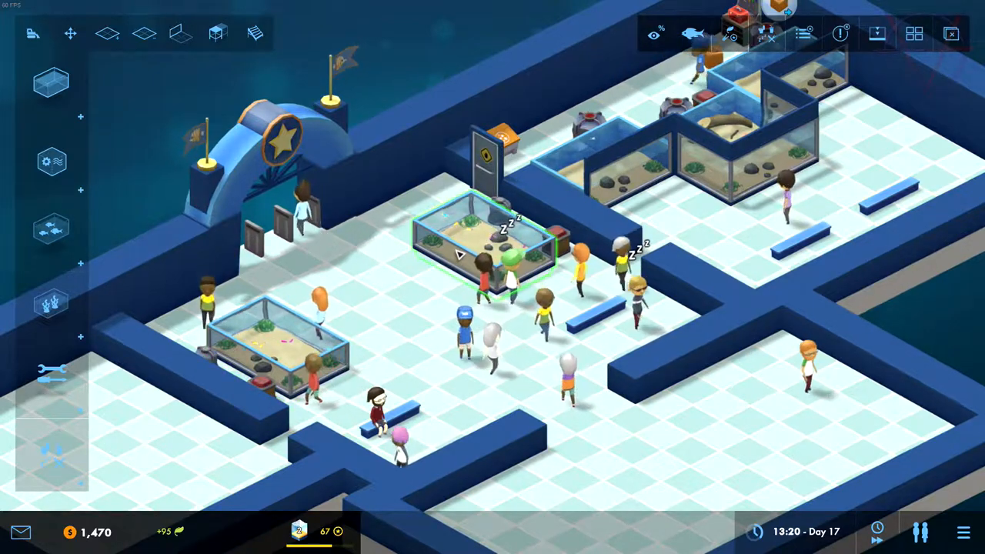
pyautogui.click(466, 250)
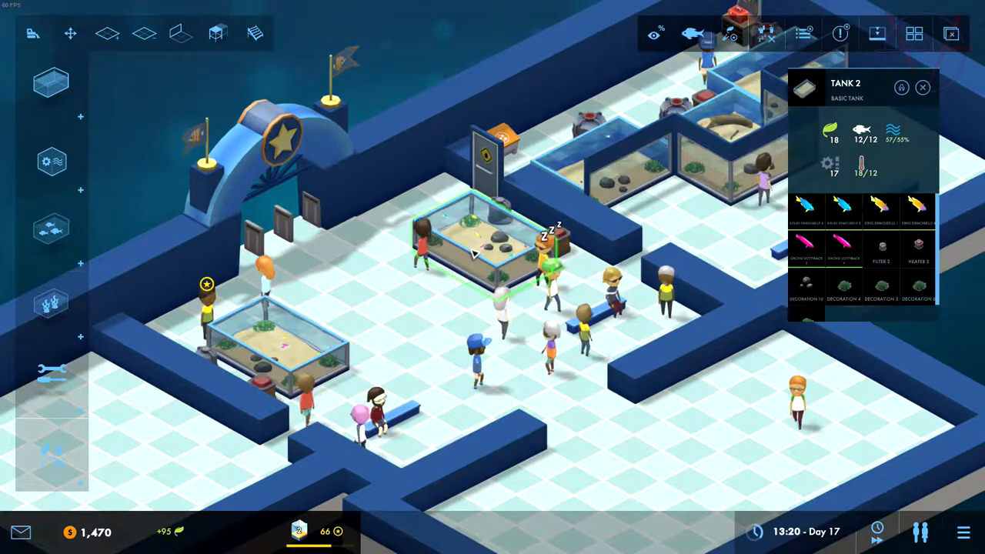
pyautogui.click(52, 229)
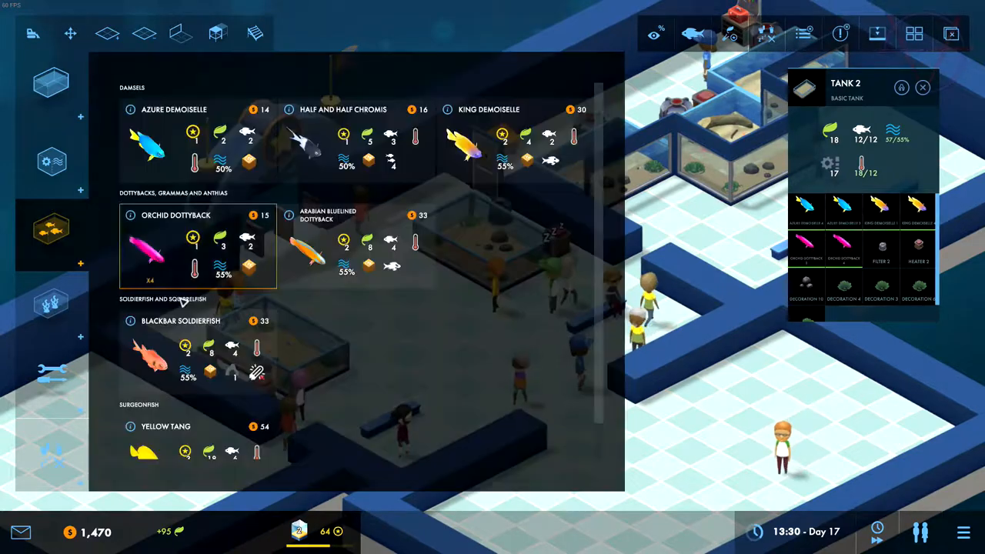
pyautogui.scroll(-2, 212, 353)
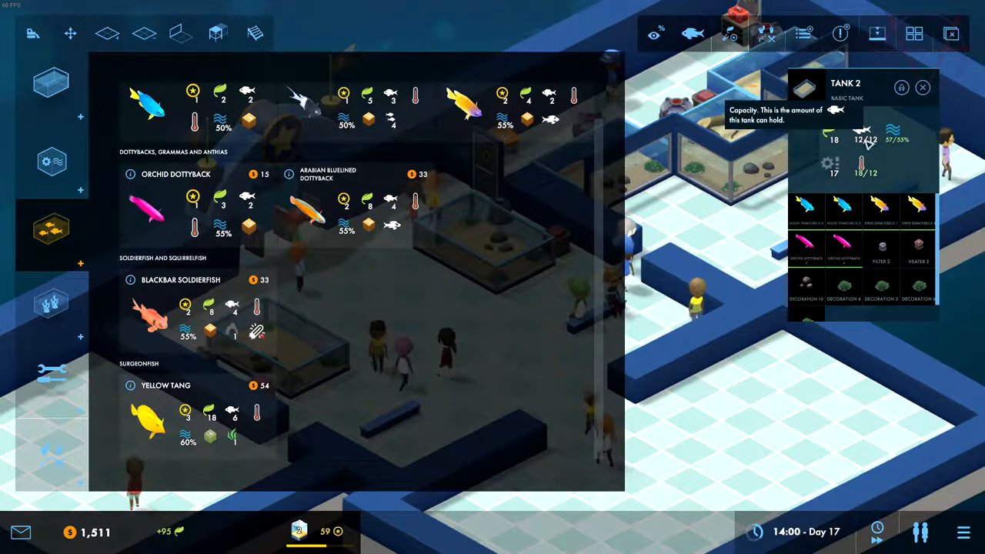
pyautogui.press('Escape')
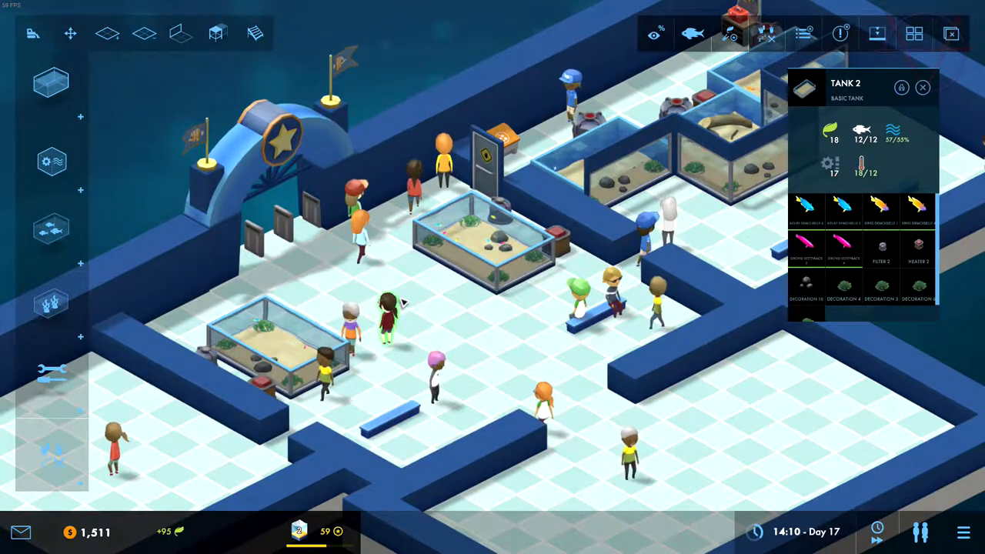
pyautogui.press('s')
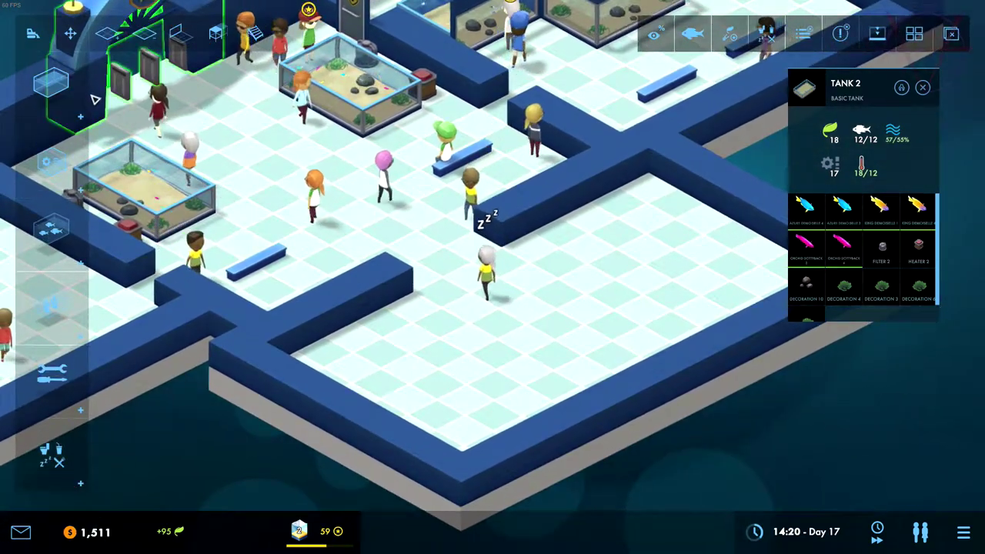
# Choose a Basic Tank from the tank shop to build in the lower-right room.
pyautogui.press('1')
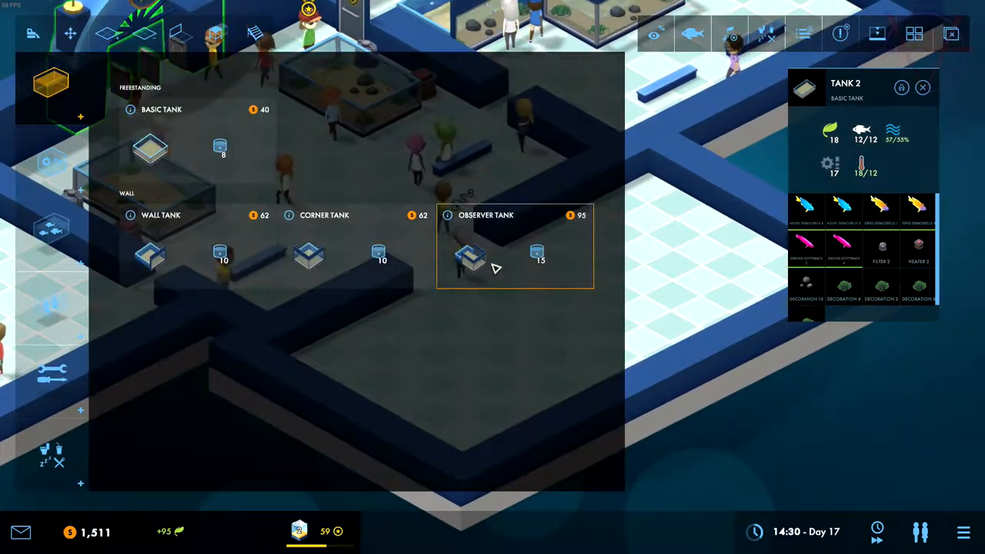
pyautogui.click(151, 148)
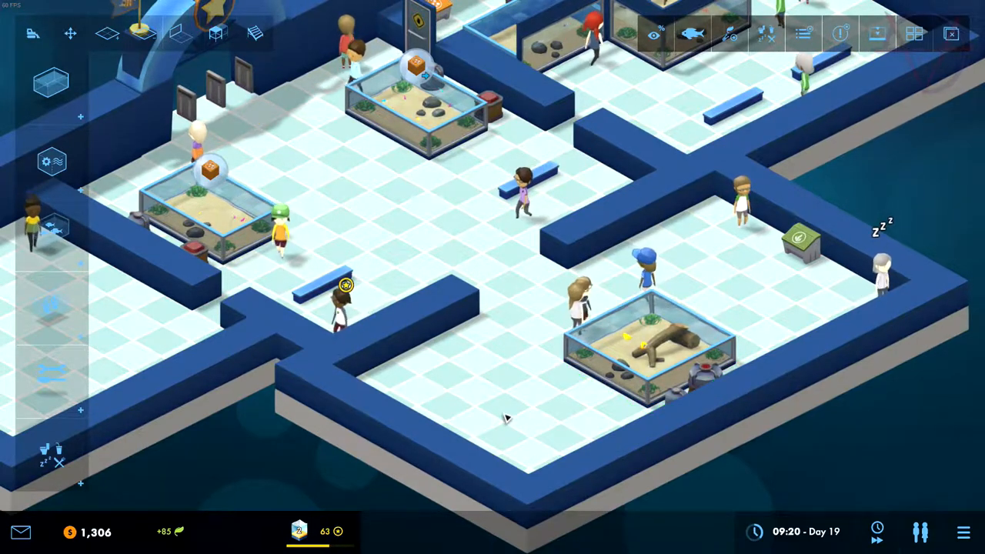
# Pan the view across the aquarium and back toward the new tank.
pyautogui.press('a')
pyautogui.press('a')
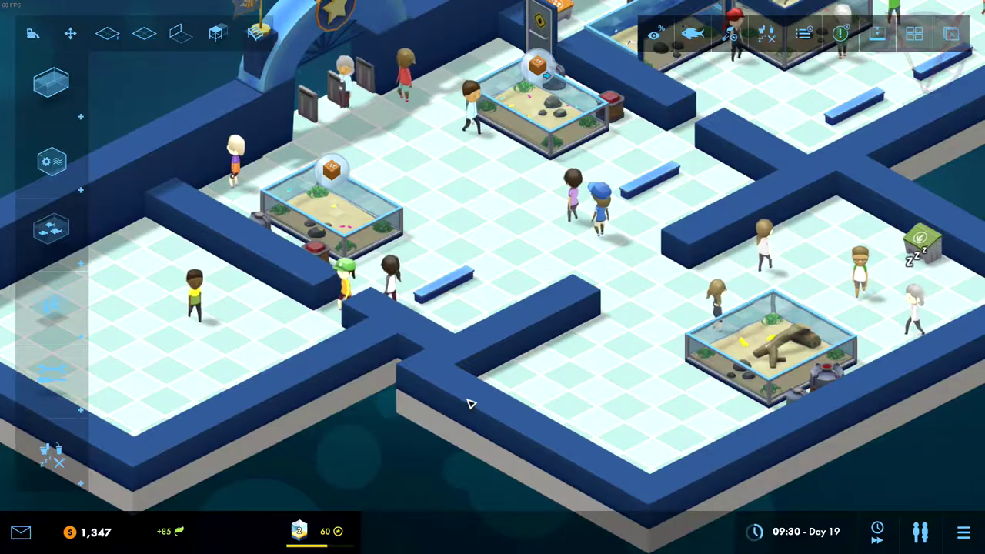
pyautogui.press('d')
pyautogui.press('d')
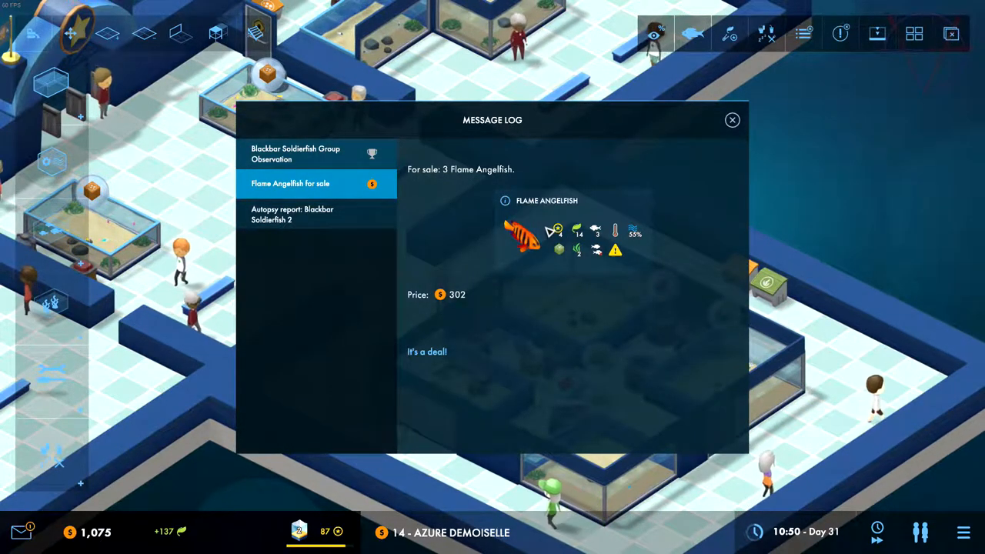
# Accept the offer of three Flame Angelfish, move the message log aside and pan the view.
pyautogui.click(439, 355)
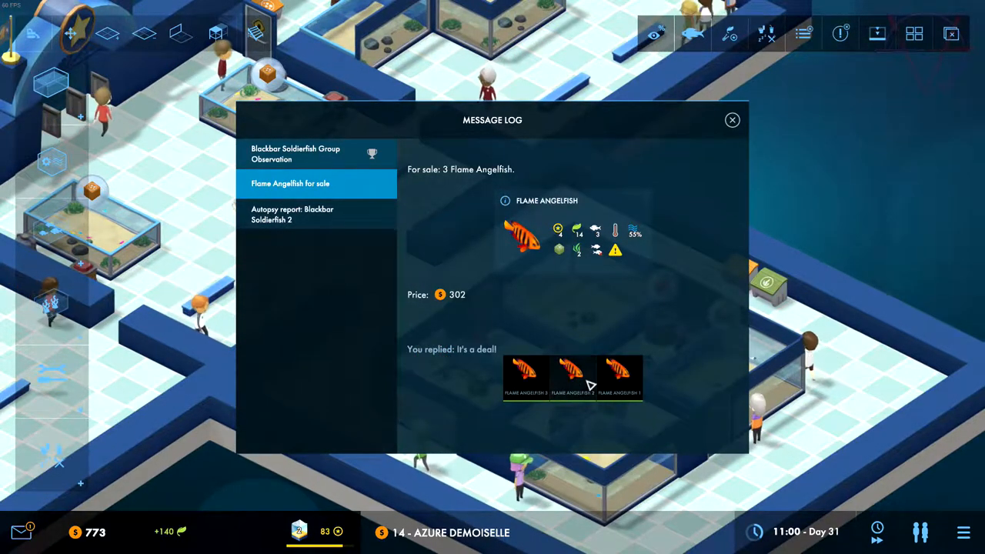
pyautogui.moveTo(555, 121); pyautogui.dragTo(202, 89)
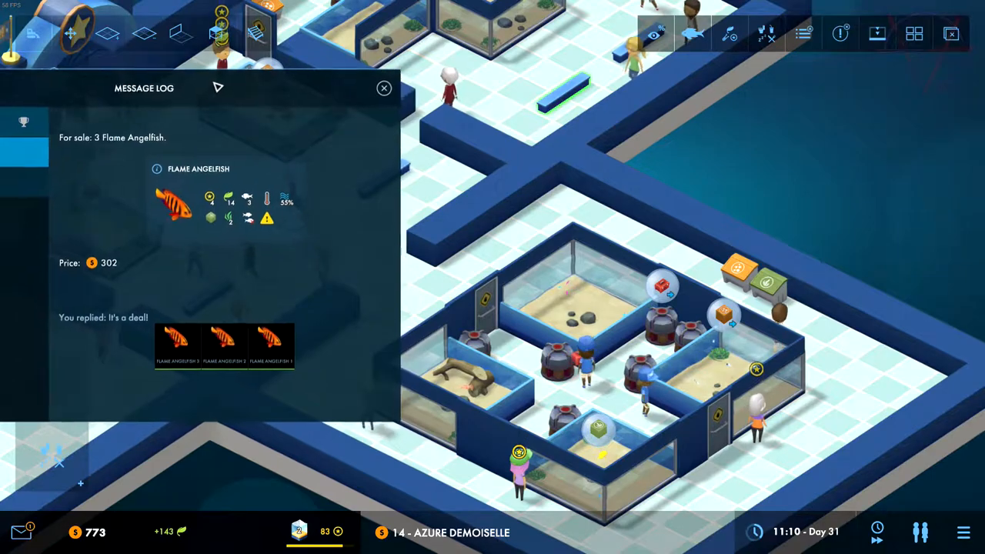
pyautogui.scroll(2, 661, 287)
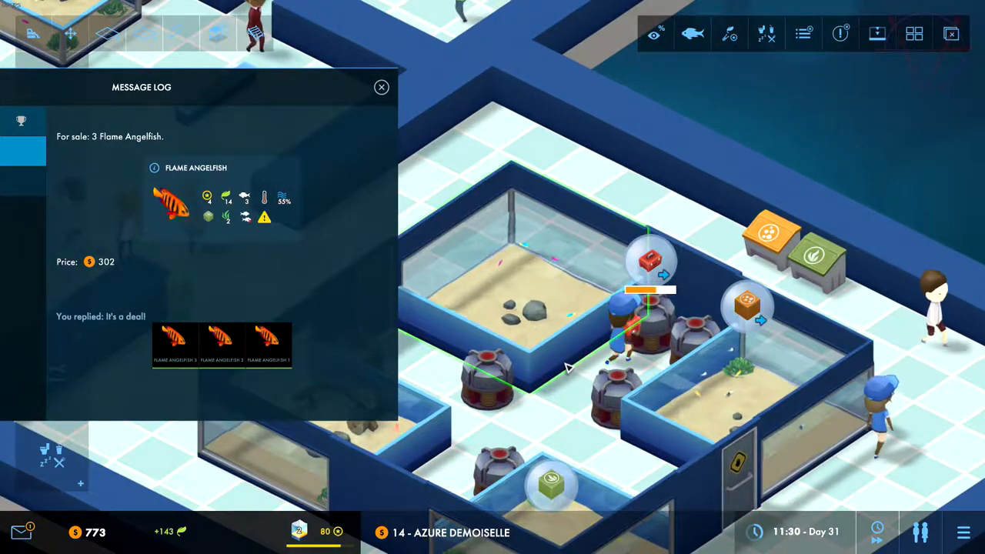
pyautogui.scroll(1, 620, 350)
pyautogui.scroll(-3, 620, 350)
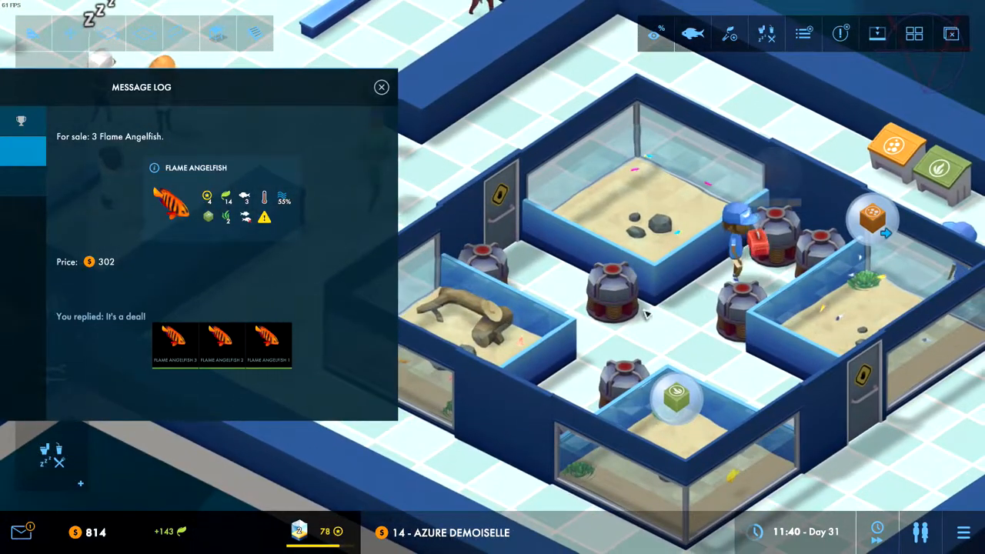
pyautogui.scroll(3, 712, 264)
pyautogui.scroll(-3, 712, 263)
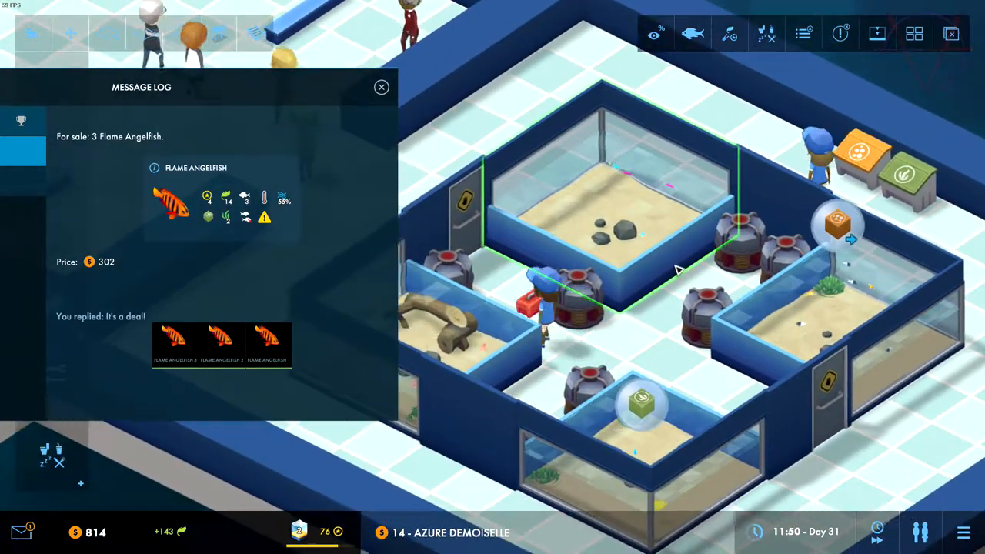
pyautogui.scroll(3, 693, 293)
pyautogui.scroll(-2, 687, 301)
pyautogui.scroll(2, 687, 300)
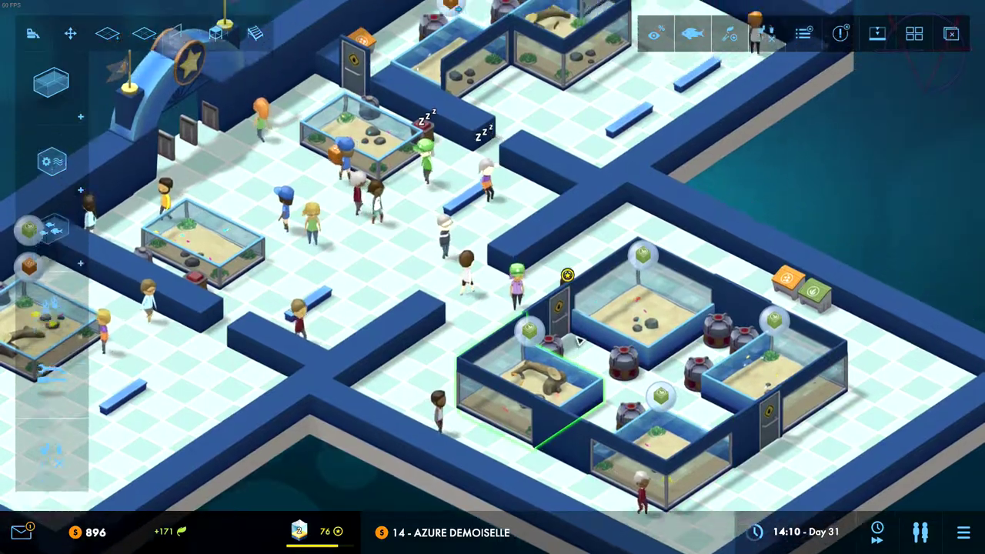
pyautogui.press('w')
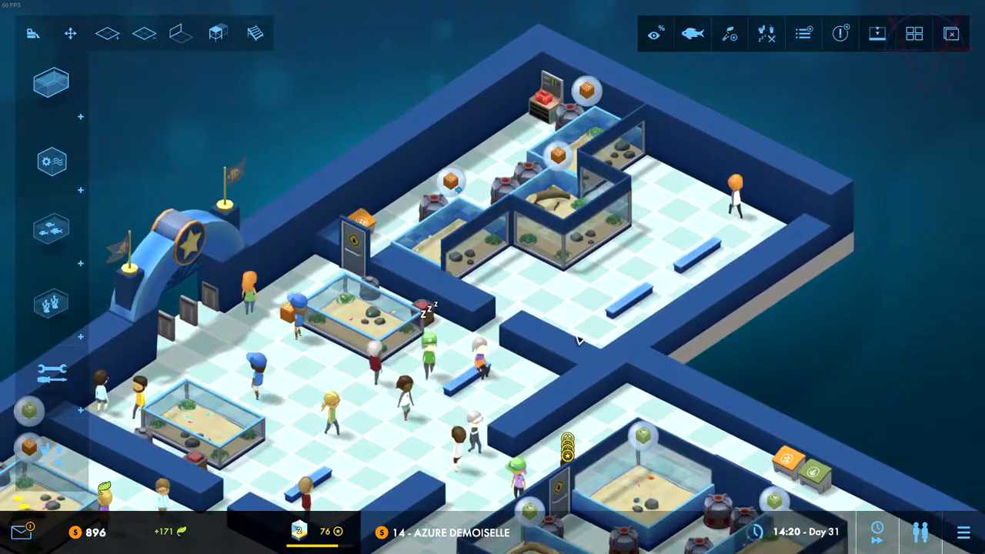
pyautogui.press('s')
pyautogui.press('d')
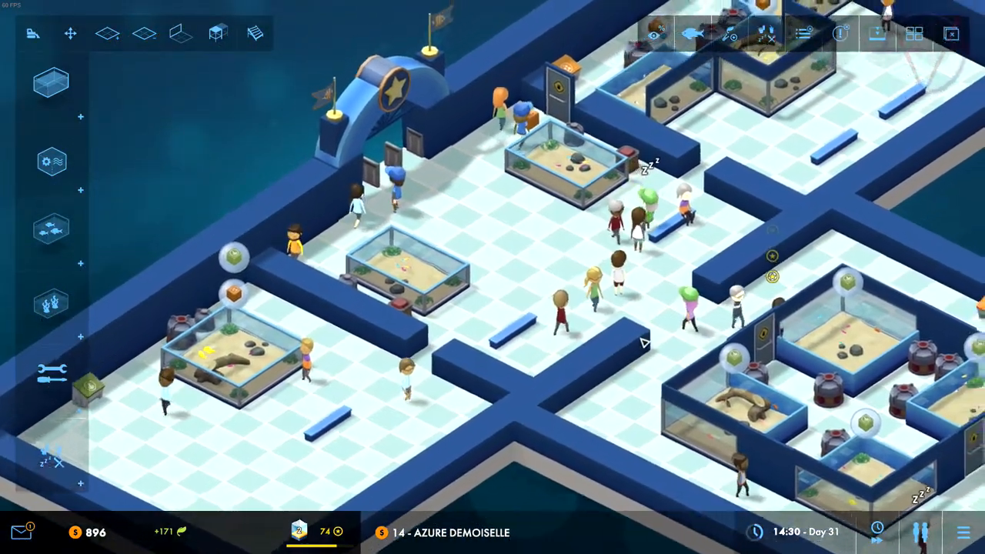
pyautogui.scroll(8, 643, 342)
pyautogui.scroll(5, 500, 292)
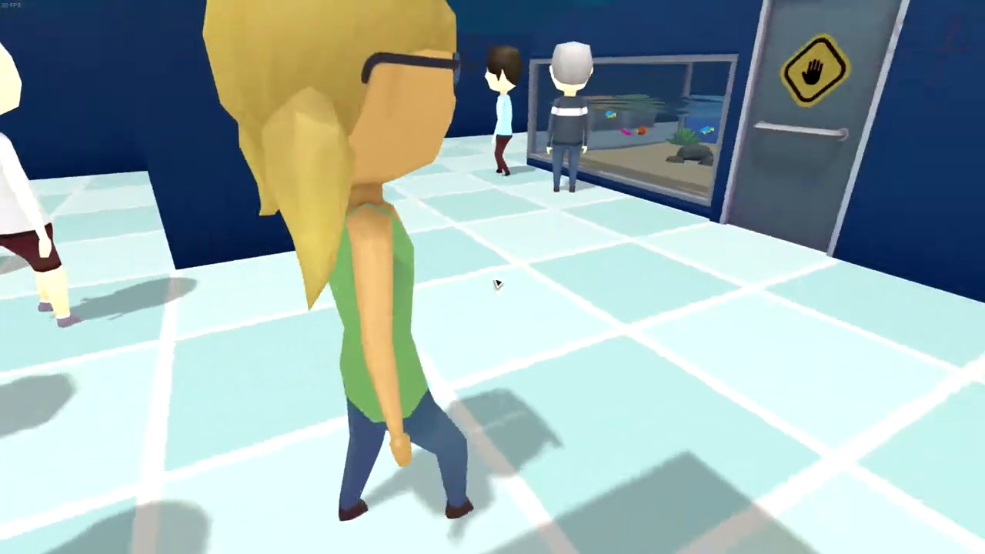
pyautogui.press('w')
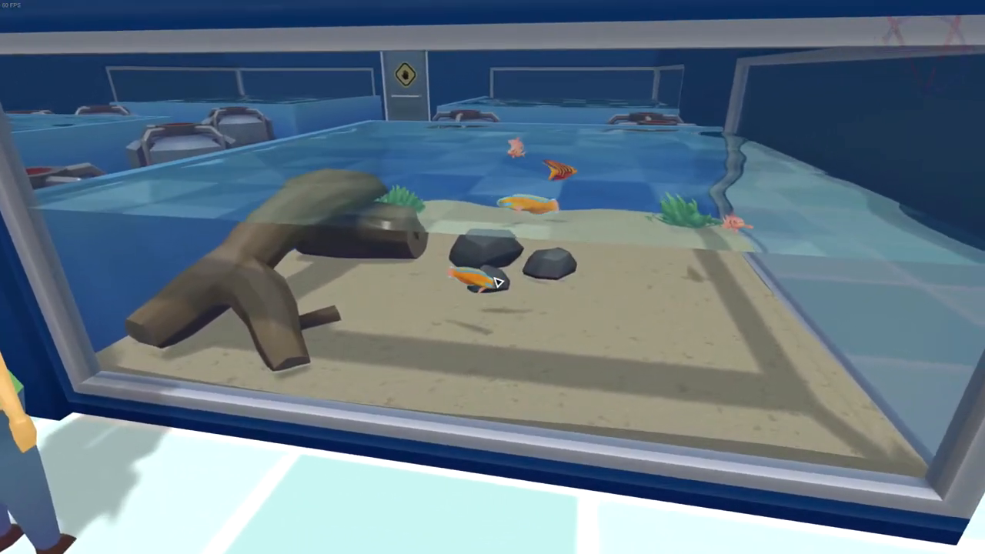
pyautogui.press('s')
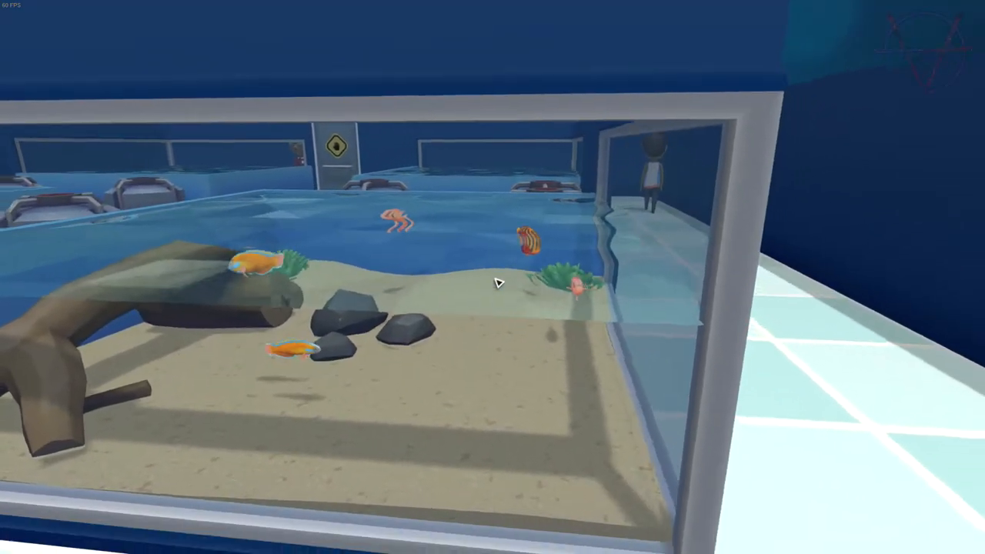
pyautogui.press('w')
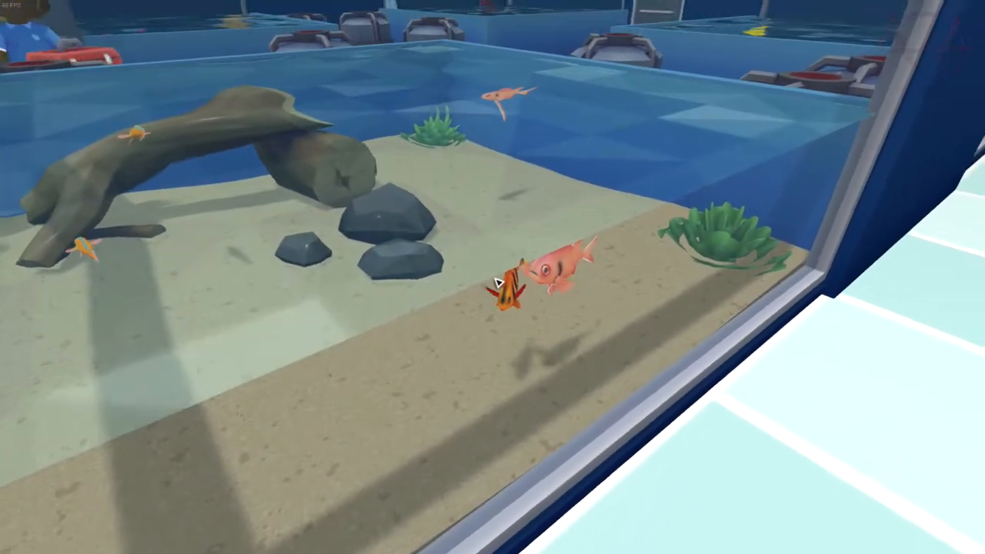
pyautogui.press('a')
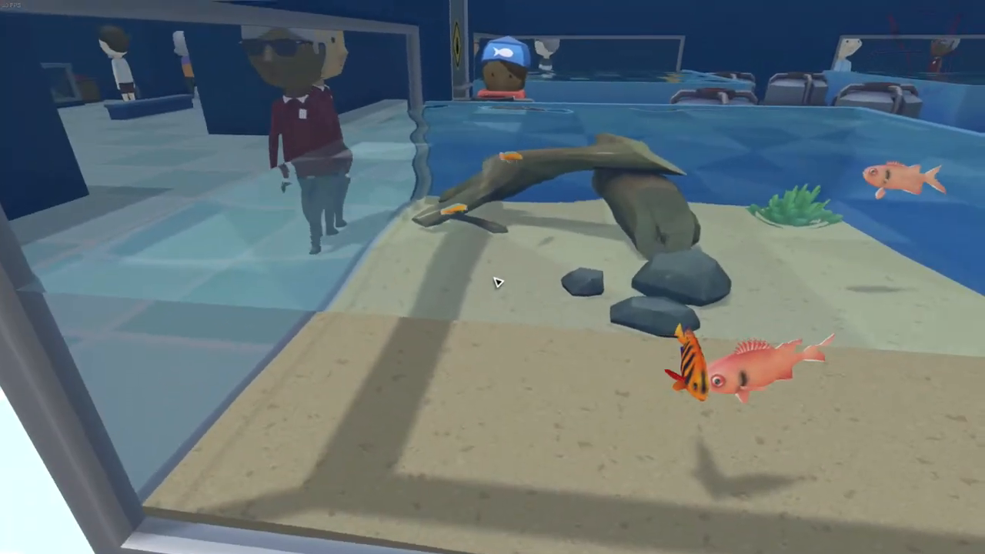
pyautogui.press('s')
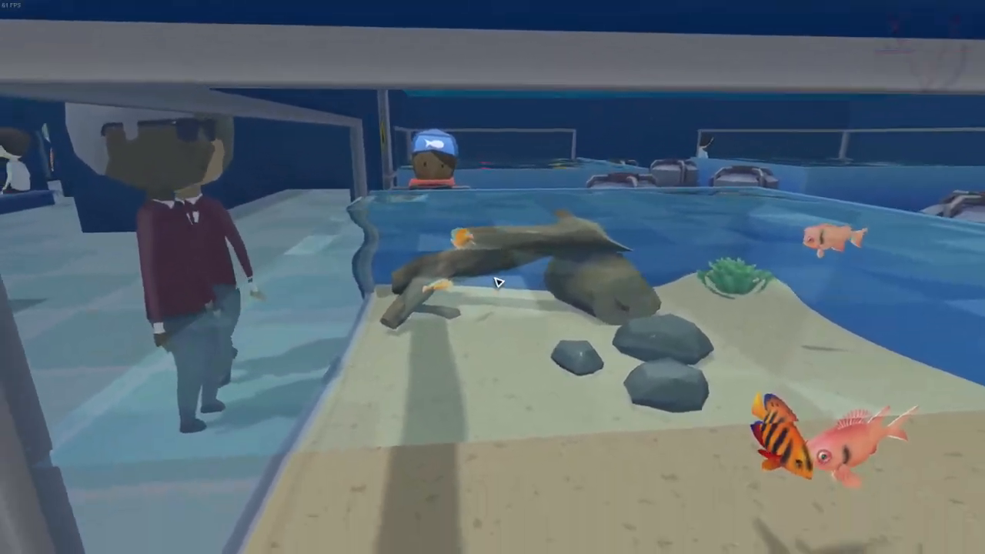
pyautogui.press('d')
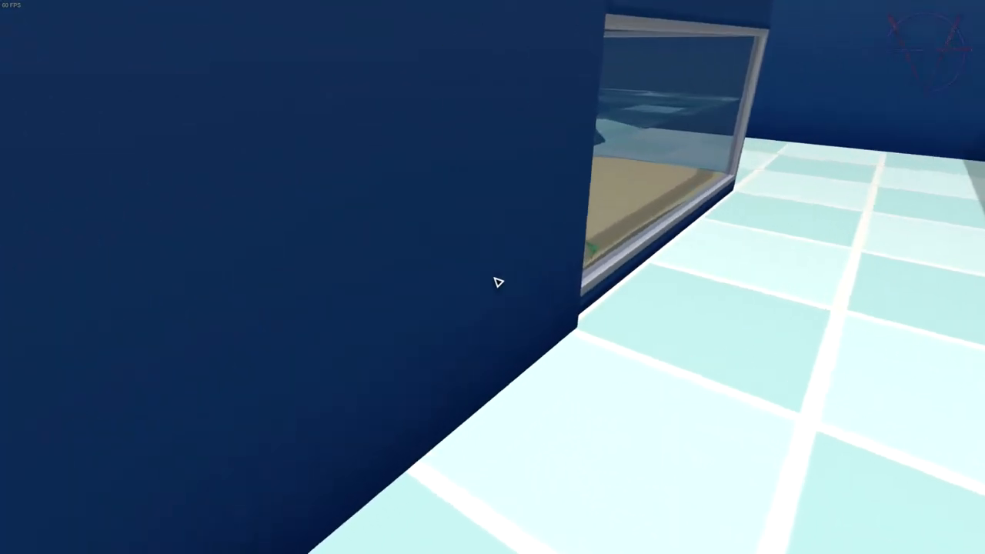
pyautogui.press('d')
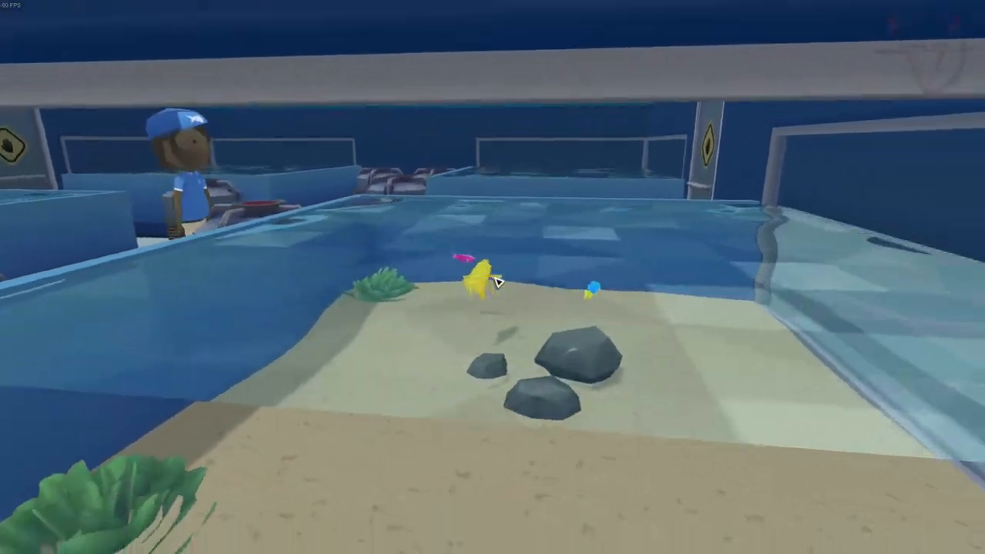
pyautogui.press('s')
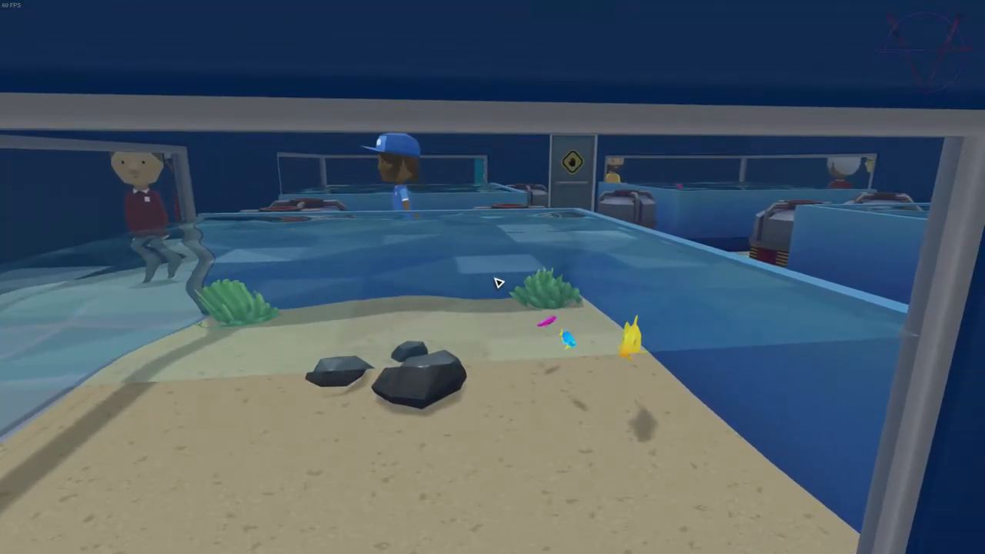
pyautogui.press('s')
pyautogui.press('w')
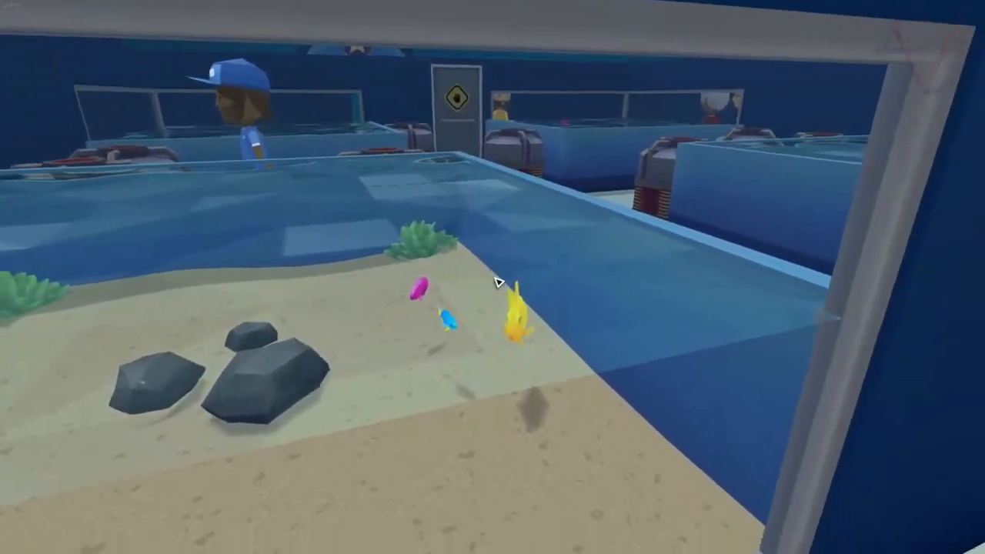
pyautogui.press('w')
pyautogui.press('w')
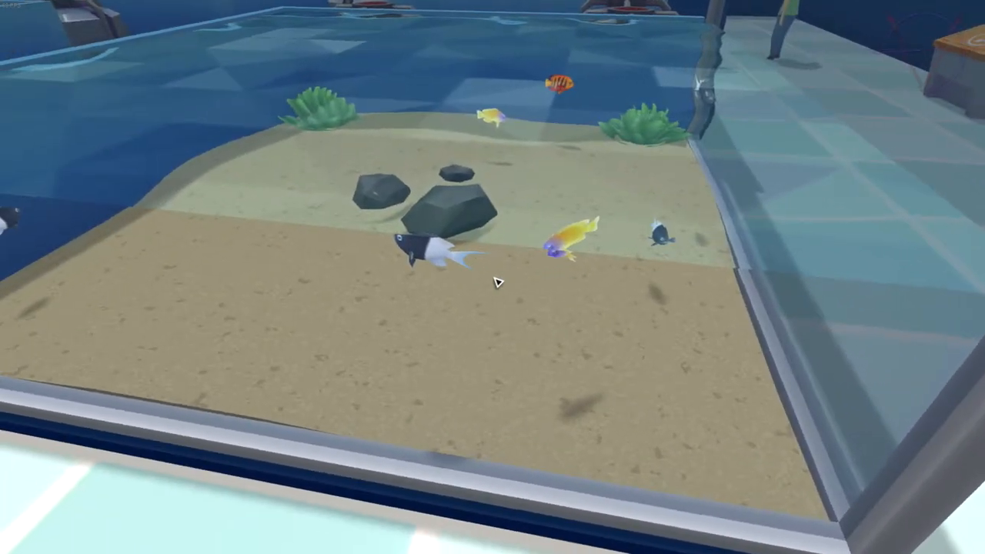
pyautogui.press('a')
pyautogui.press('s')
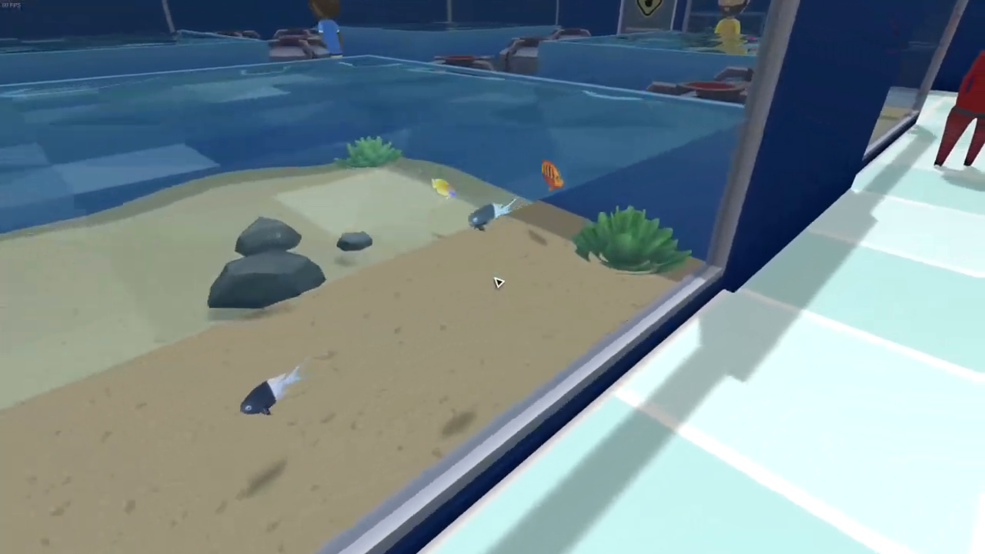
pyautogui.press('w')
pyautogui.press('w')
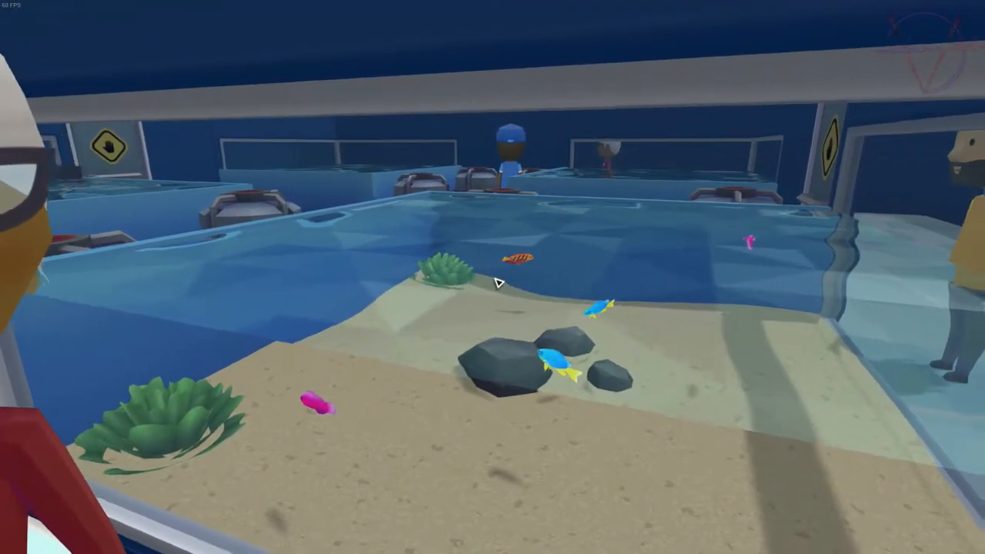
pyautogui.press('a')
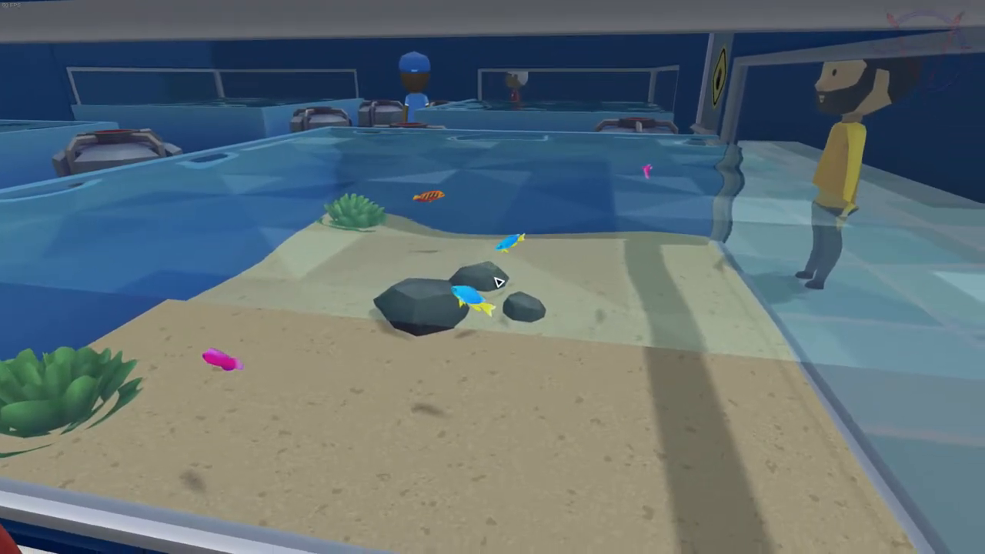
pyautogui.press('d')
pyautogui.press('d')
pyautogui.press('w')
pyautogui.press('w')
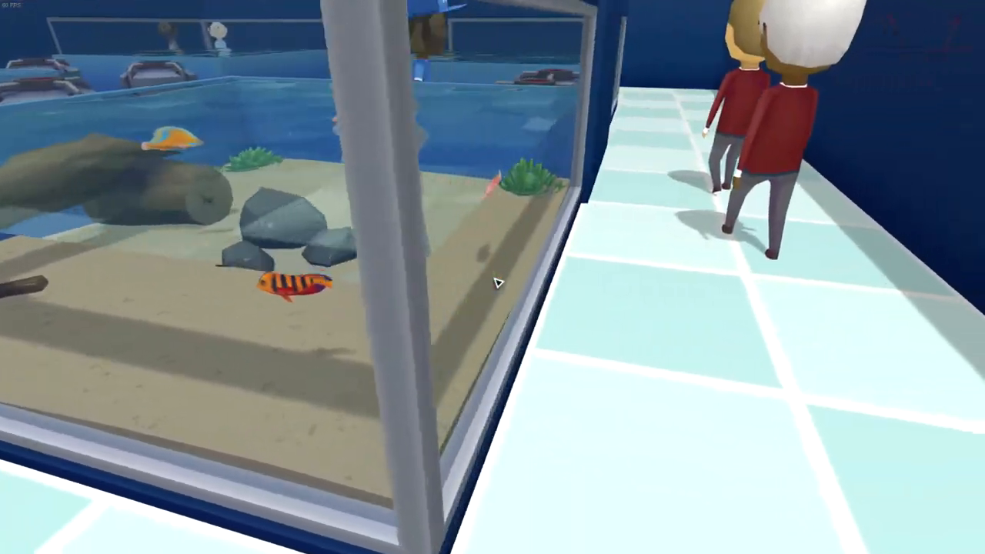
# Step around the tank corner, then leave the ground-level view.
pyautogui.press('w')
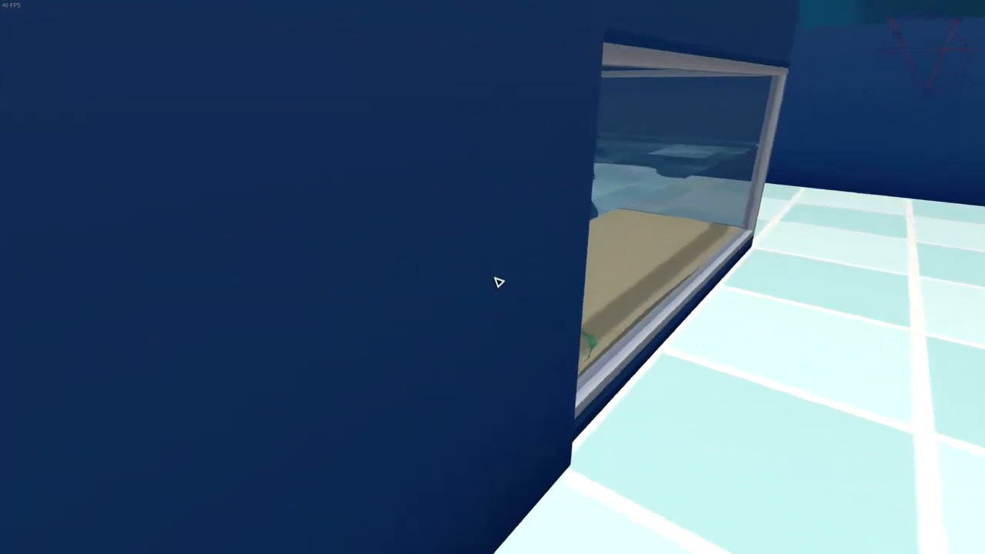
pyautogui.press('w')
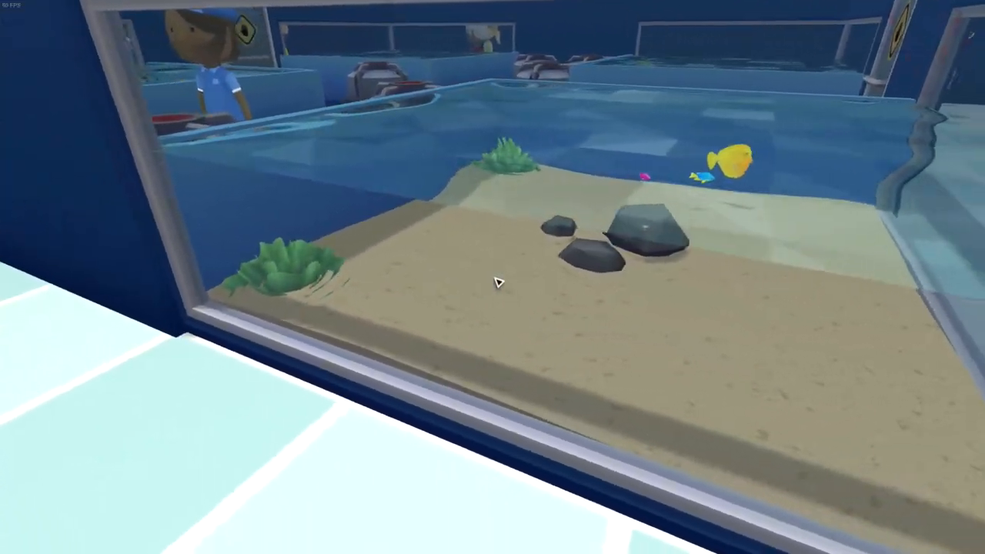
pyautogui.press('Escape')
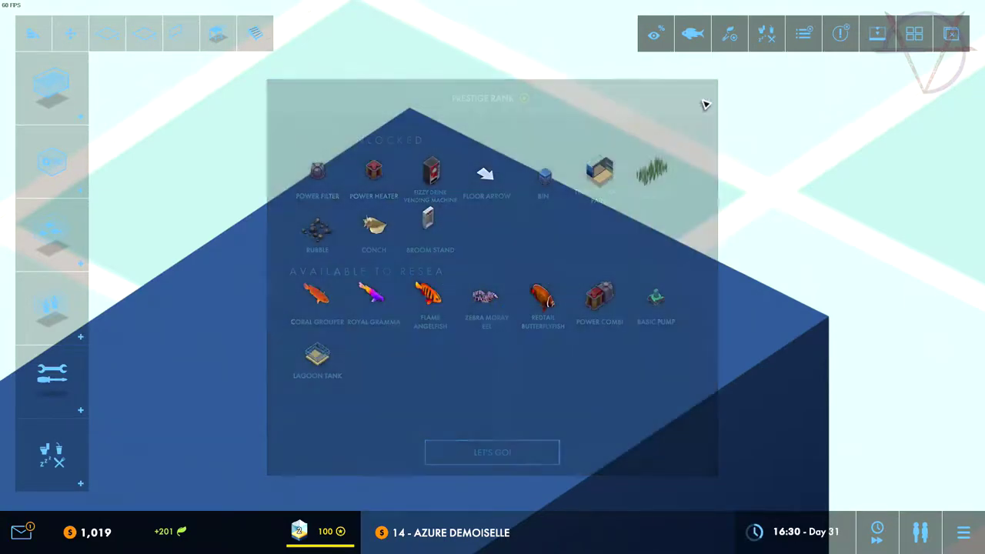
# Claim the Prestige Rank rewards and choose Royal Gramma as the next ecology project.
pyautogui.click(701, 97)
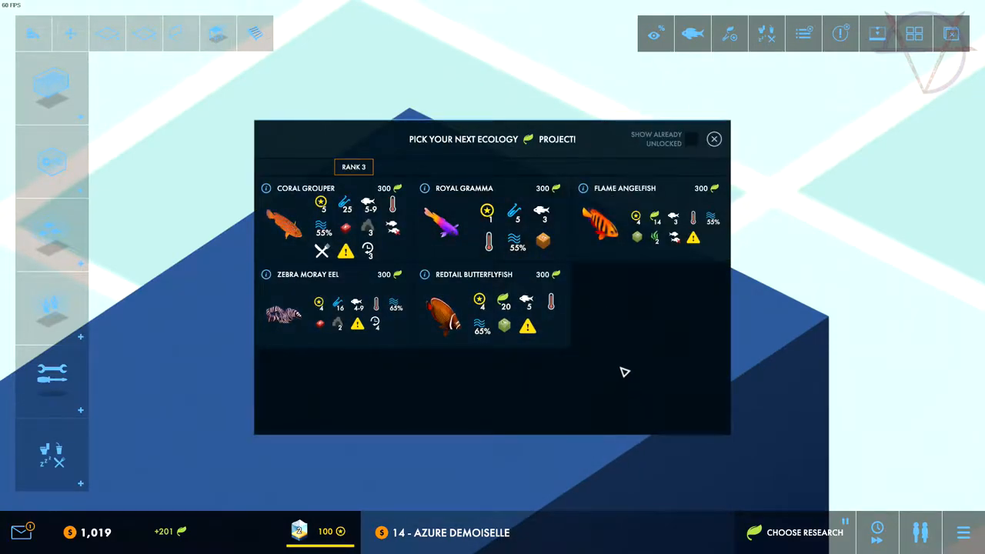
pyautogui.moveTo(492, 219)
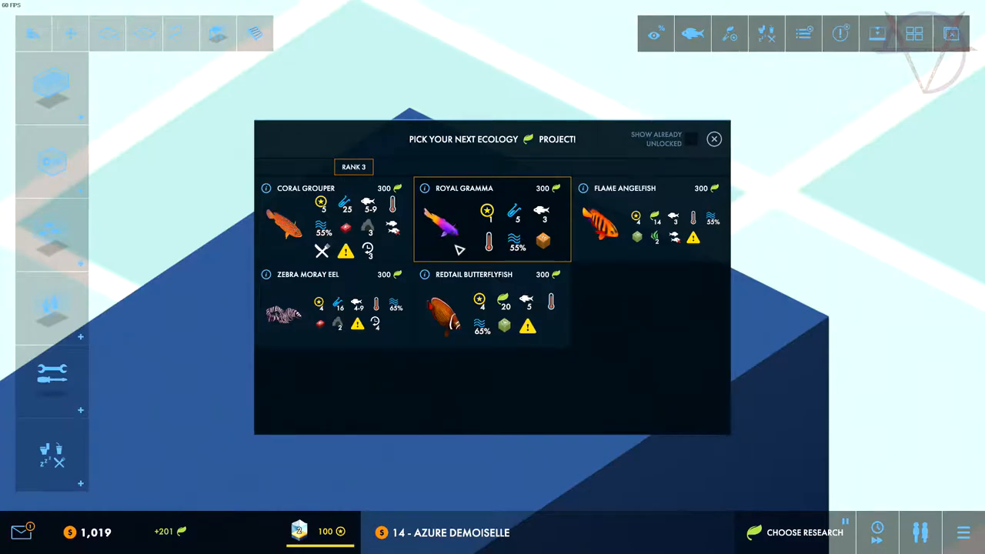
pyautogui.click(459, 248)
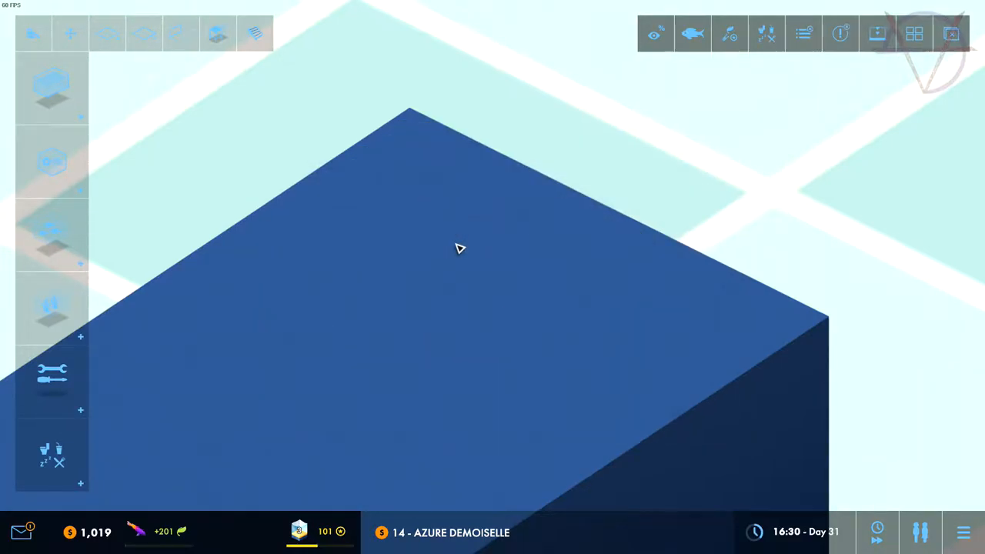
pyautogui.scroll(-8, 507, 248)
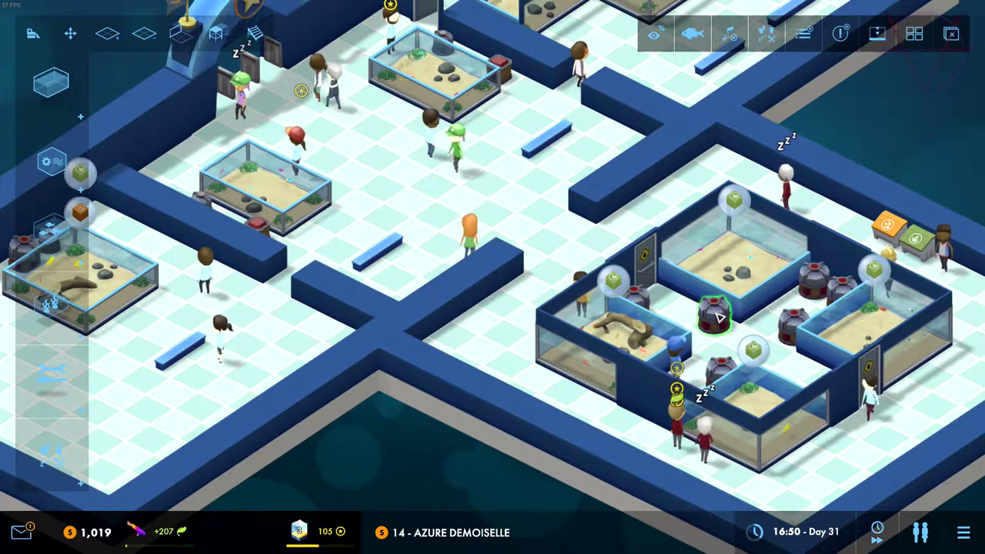
# Read the Blackbar Soldierfish Group Observation objective in the Message Log.
pyautogui.press('s')
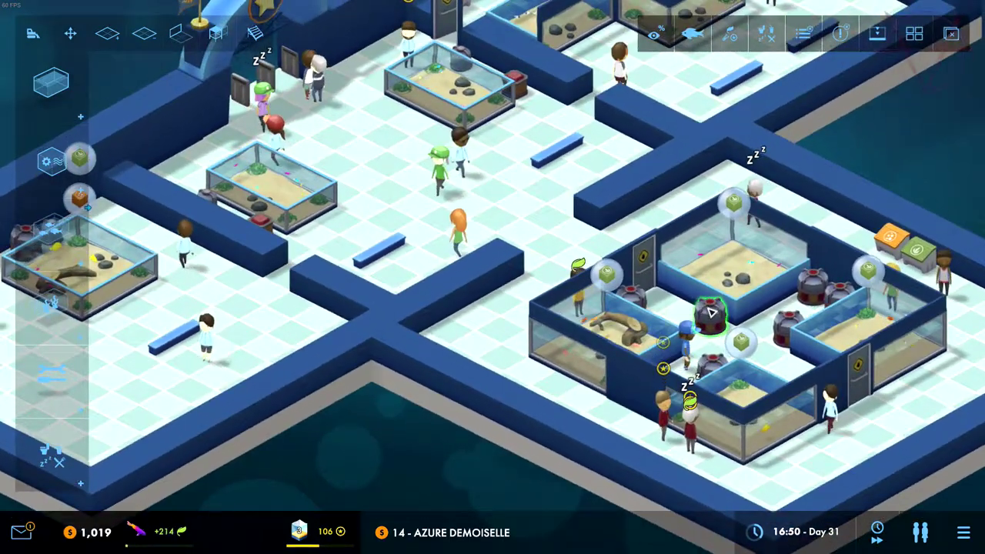
pyautogui.scroll(-3, 712, 311)
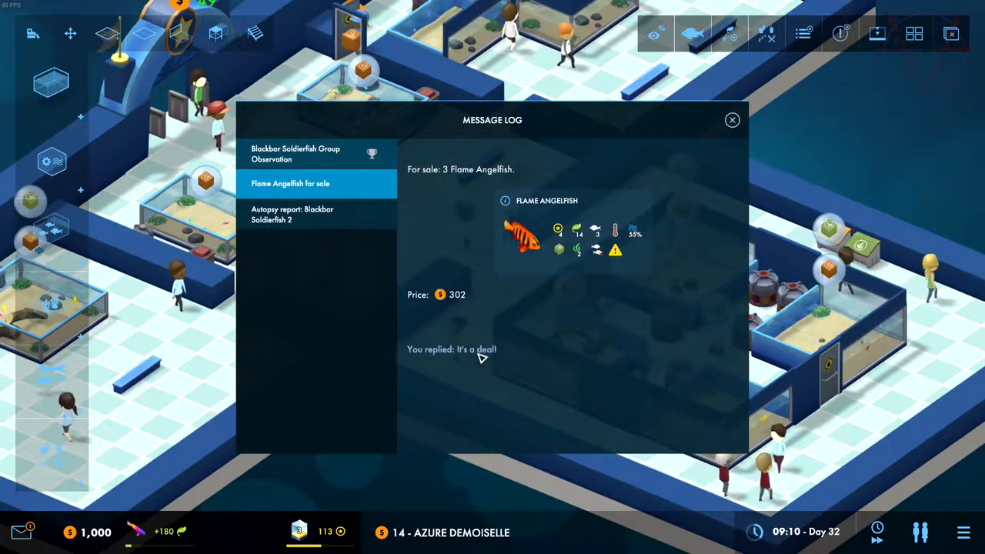
pyautogui.click(316, 154)
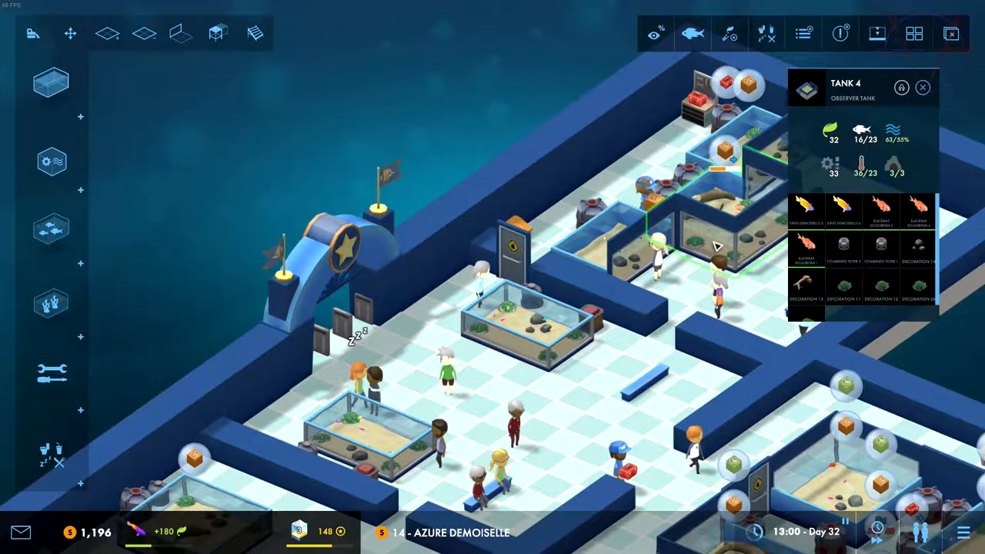
# Show Tank 9 beside Tank 4 and move a blackbar soldierfish into Tank 4.
pyautogui.press('s')
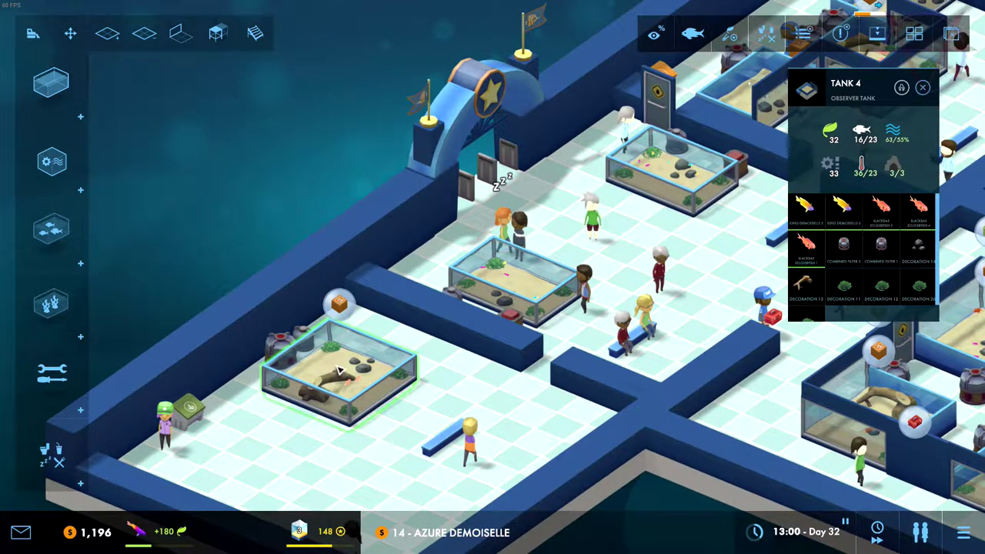
pyautogui.click(338, 371)
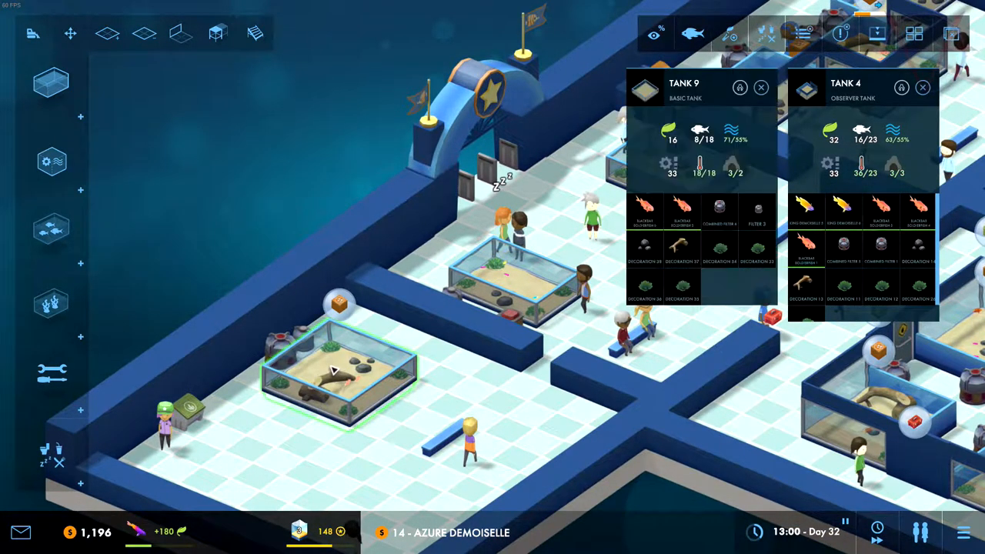
pyautogui.click(761, 87)
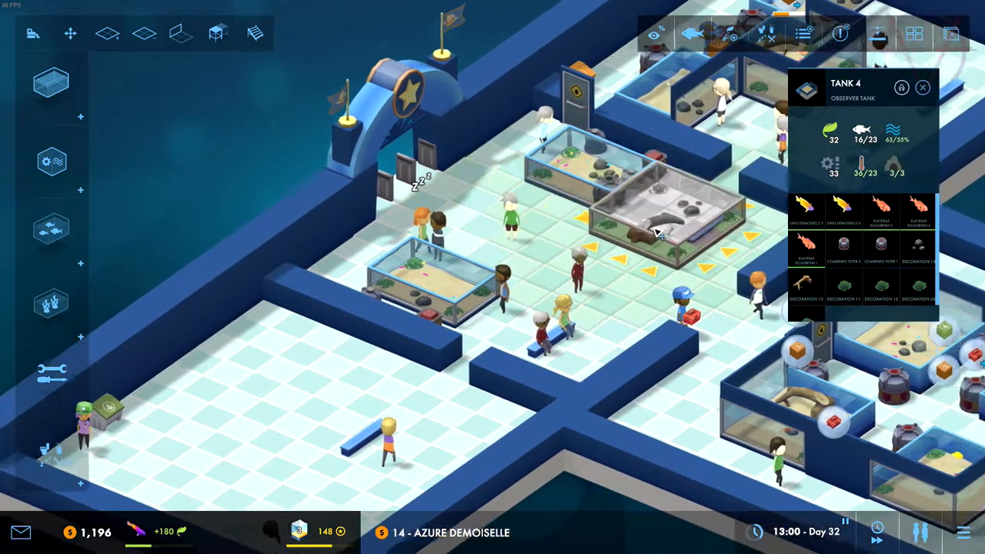
pyautogui.scroll(-3, 493, 277)
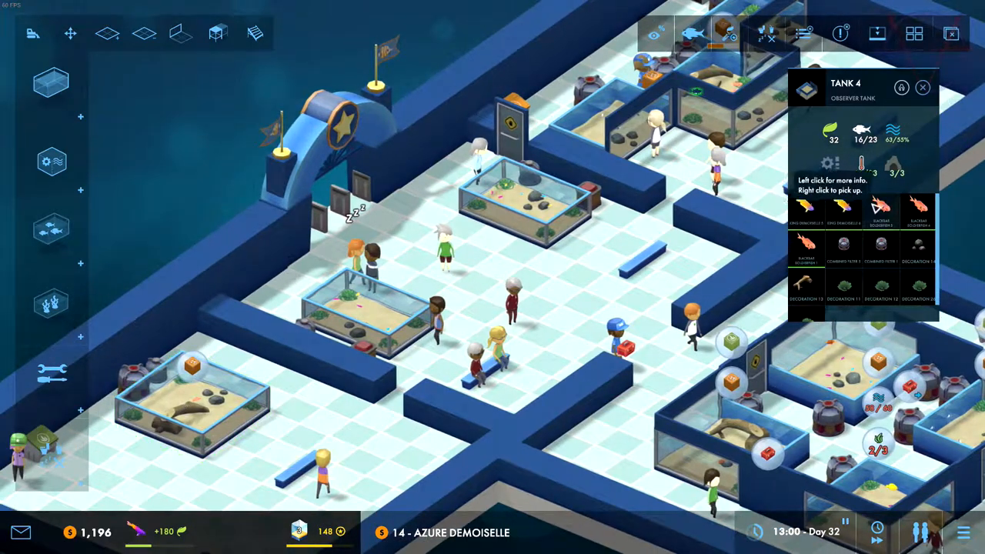
pyautogui.click(187, 425)
pyautogui.click(843, 471)
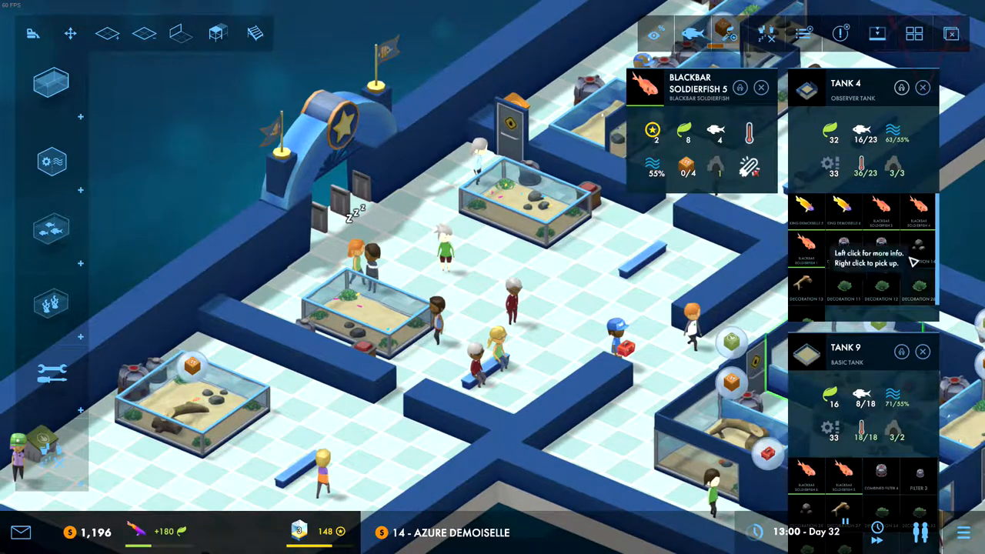
pyautogui.moveTo(585, 308); pyautogui.dragTo(733, 123)
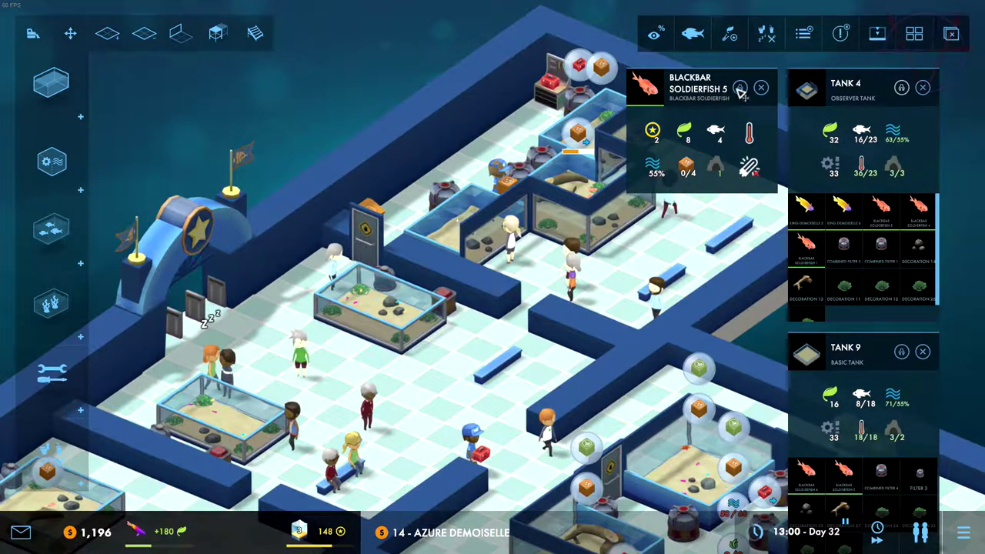
pyautogui.click(742, 90)
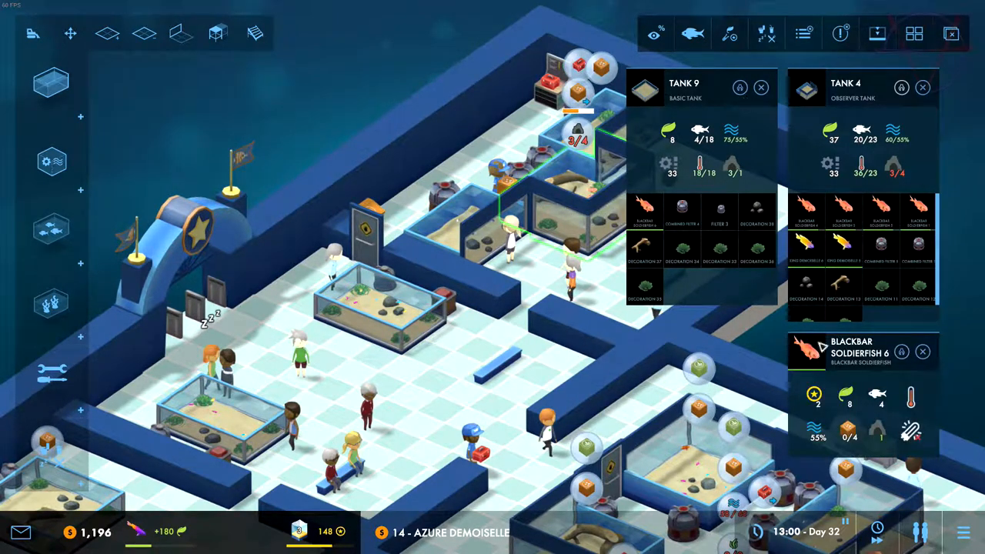
pyautogui.click(923, 353)
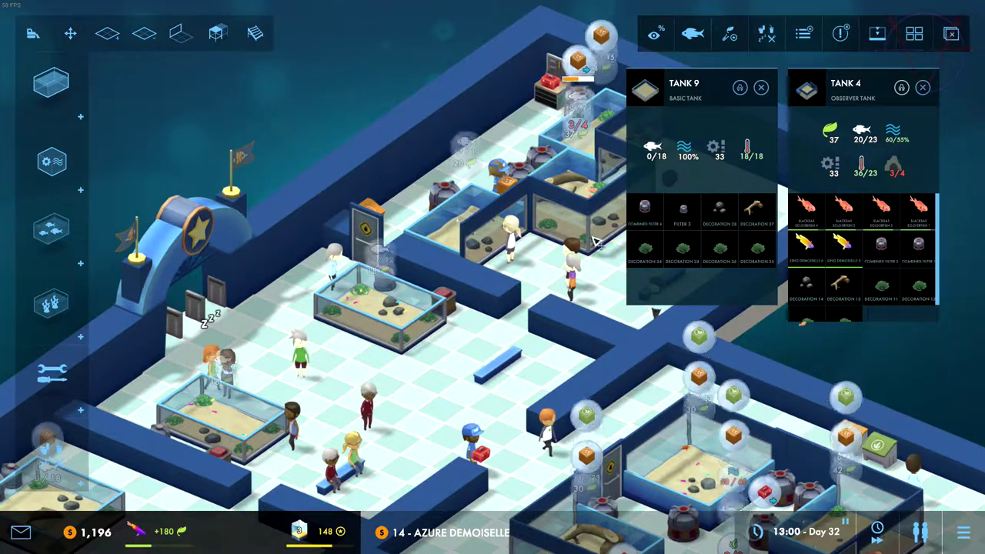
# Relocate the king demoiselles from Tank 4 into Tank 9.
pyautogui.click(810, 245)
pyautogui.click(923, 352)
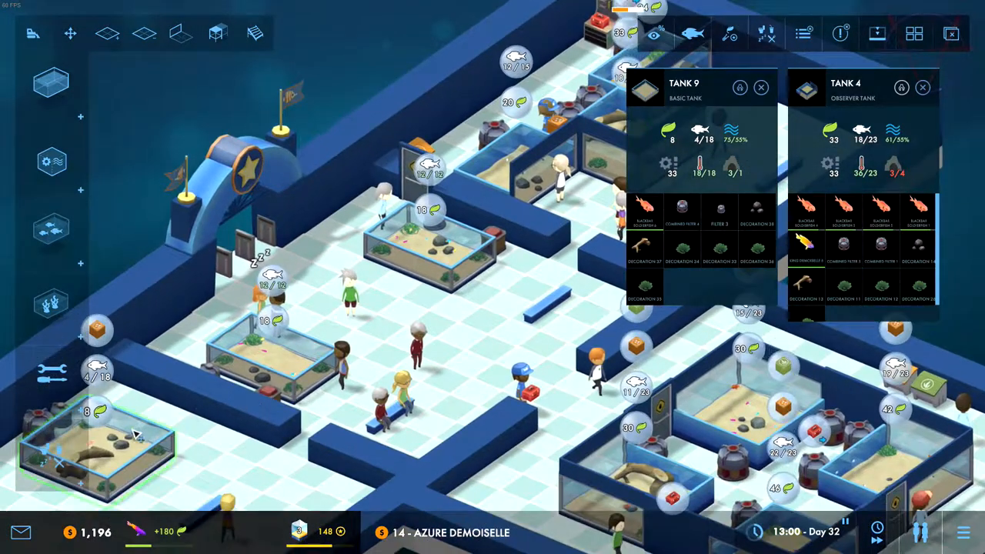
pyautogui.click(809, 245)
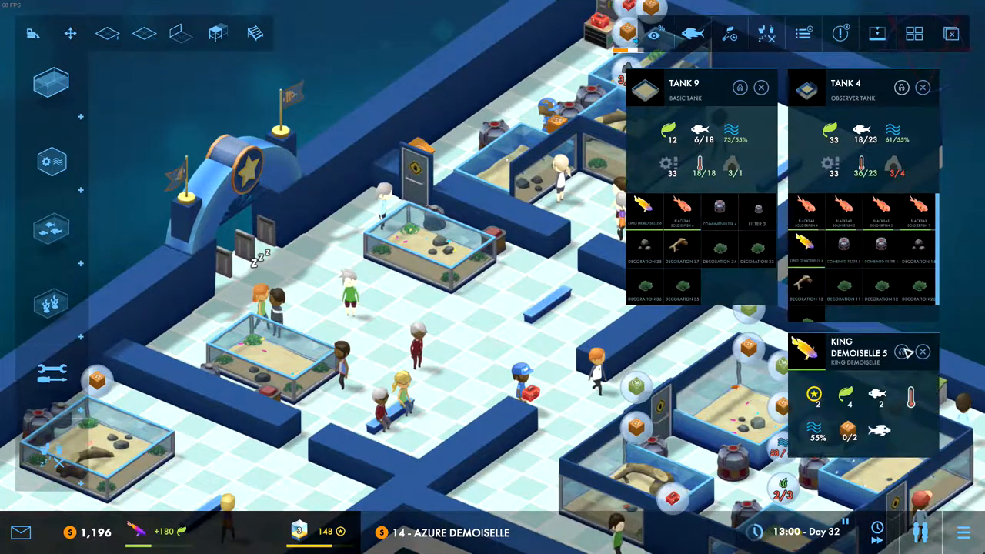
pyautogui.click(922, 352)
pyautogui.moveTo(809, 244); pyautogui.dragTo(685, 208)
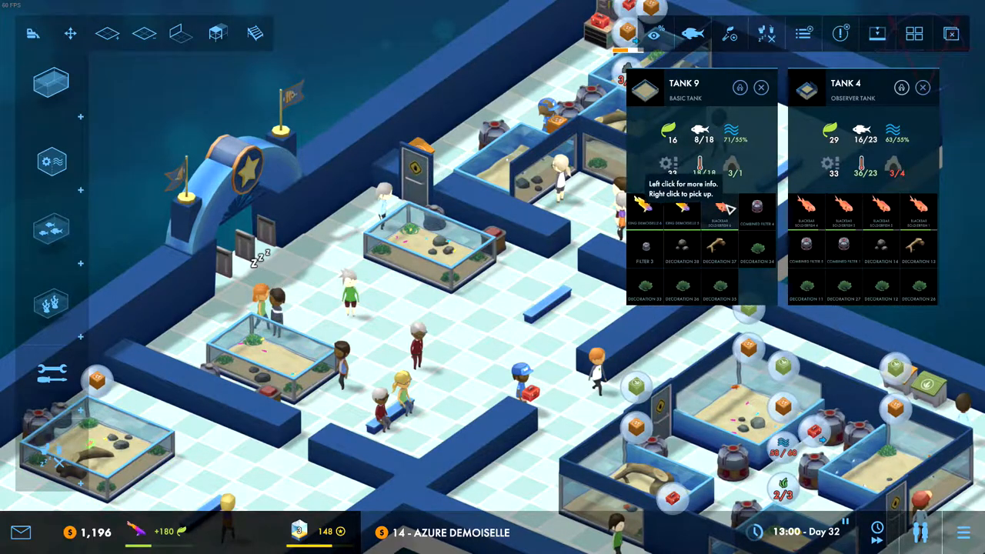
# Move Blackbar Soldierfish 6 from Tank 9 into Tank 4, completing the group of five.
pyautogui.click(724, 208)
pyautogui.click(923, 336)
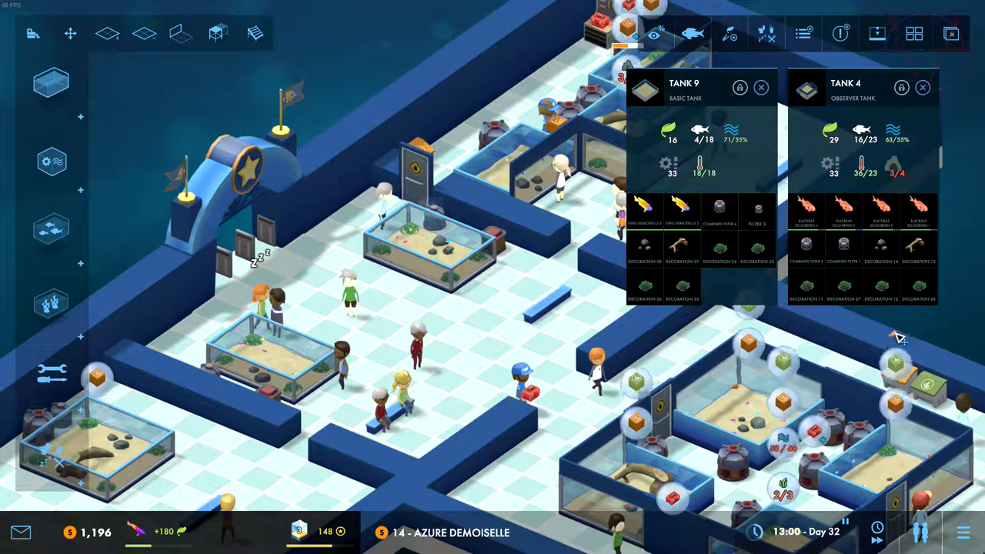
pyautogui.moveTo(585, 231); pyautogui.dragTo(493, 239)
pyautogui.click(531, 197)
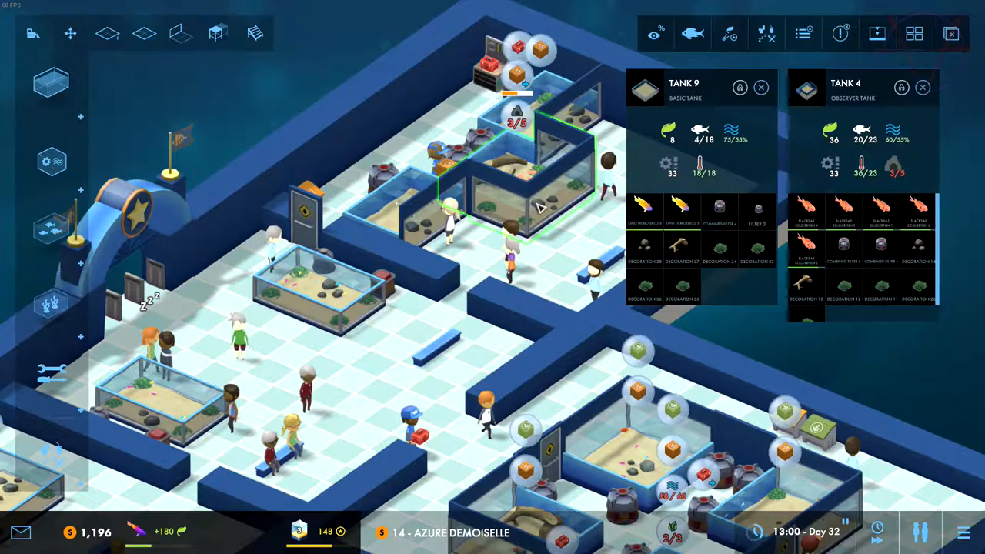
pyautogui.click(923, 87)
pyautogui.click(923, 87)
pyautogui.click(20, 533)
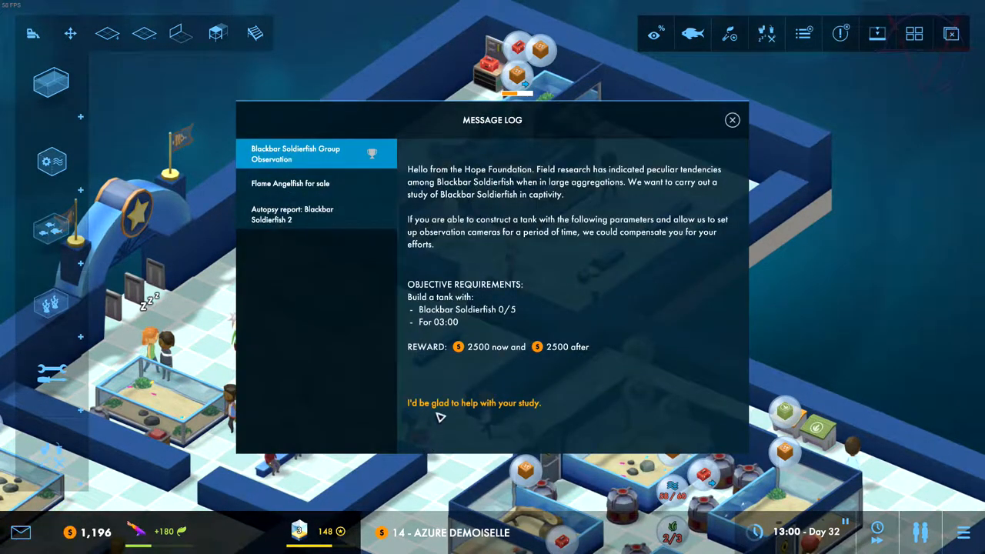
# Accept the observation study and bring the soldierfish tank into view.
pyautogui.click(732, 121)
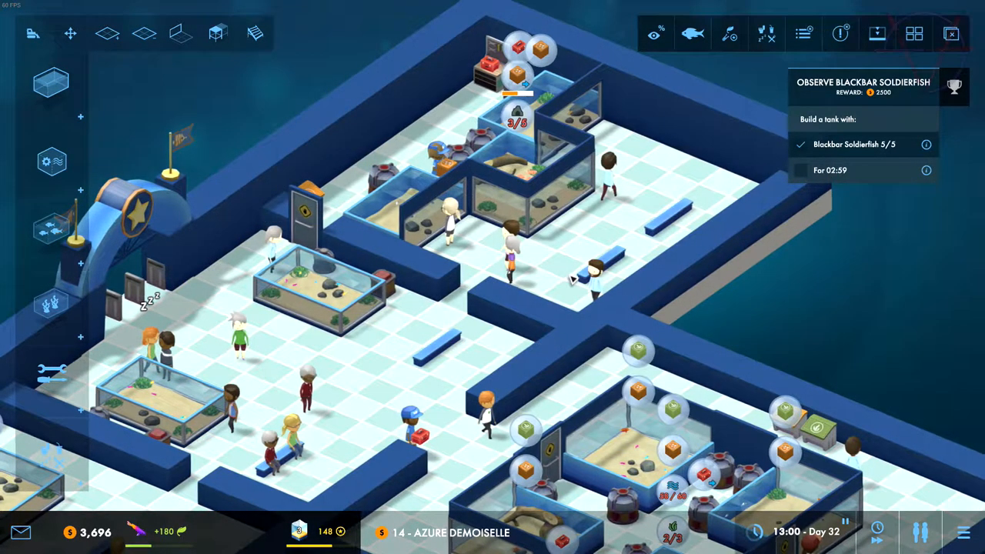
pyautogui.moveTo(590, 265); pyautogui.dragTo(570, 276)
pyautogui.scroll(-3, 570, 275)
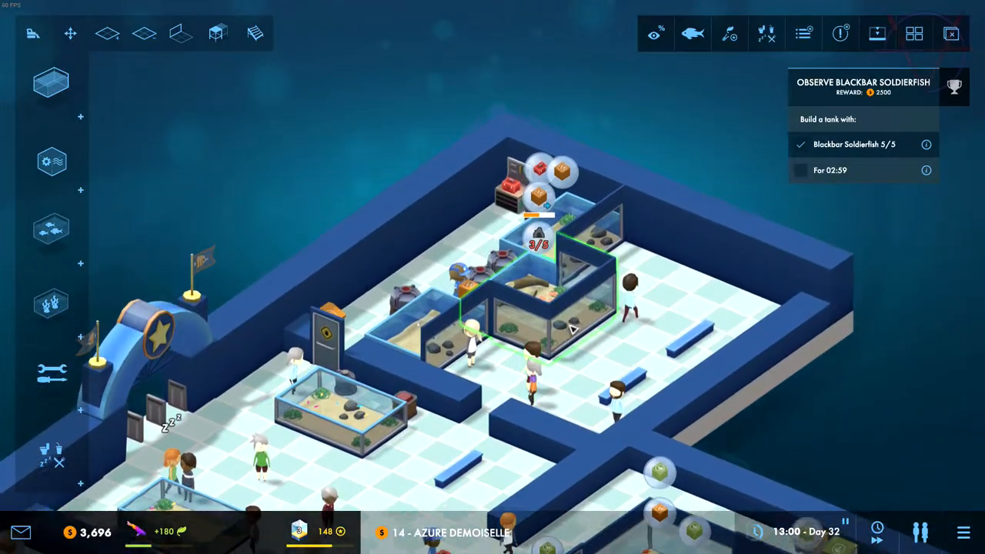
pyautogui.press('e')
pyautogui.scroll(4, 461, 362)
pyautogui.scroll(-4, 461, 361)
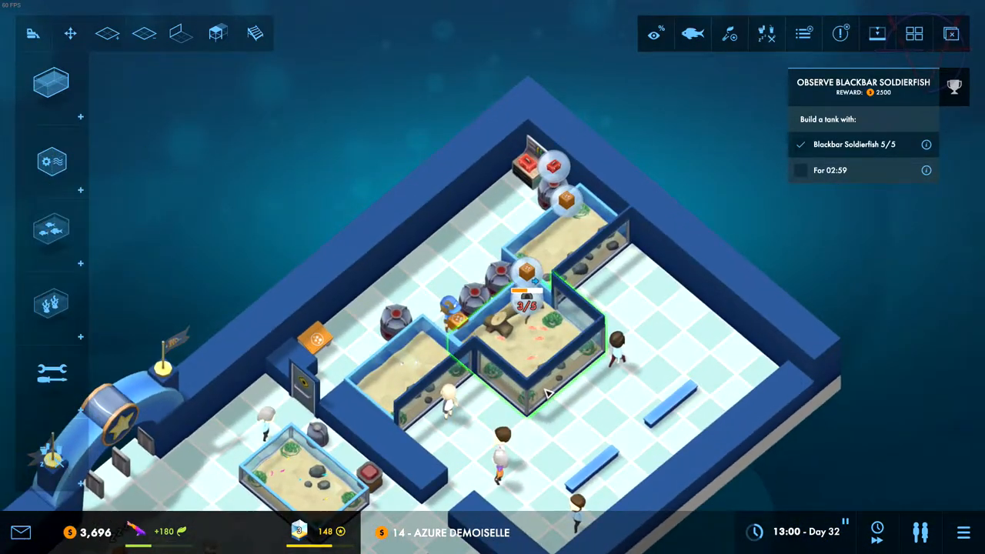
pyautogui.scroll(3, 431, 369)
pyautogui.scroll(3, 389, 387)
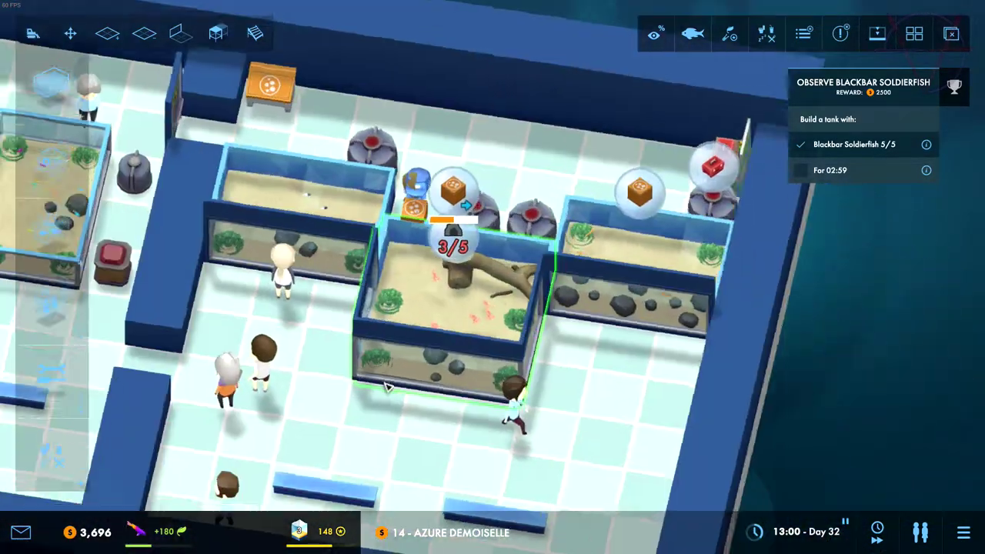
pyautogui.scroll(-3, 388, 387)
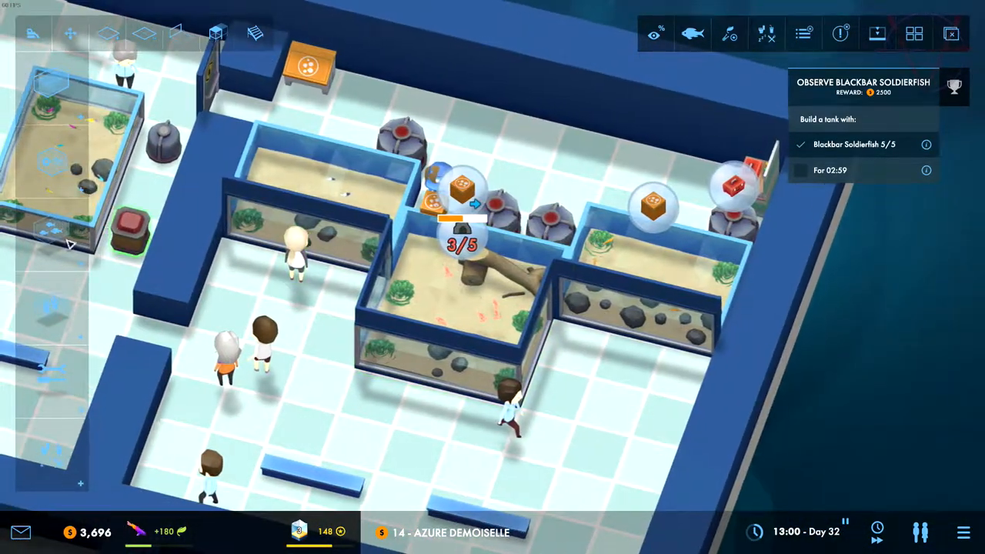
pyautogui.moveTo(461, 308); pyautogui.dragTo(559, 308)
# Place a Driftwood Cave from the Decorations catalogue into the soldierfish tank.
pyautogui.click(52, 314)
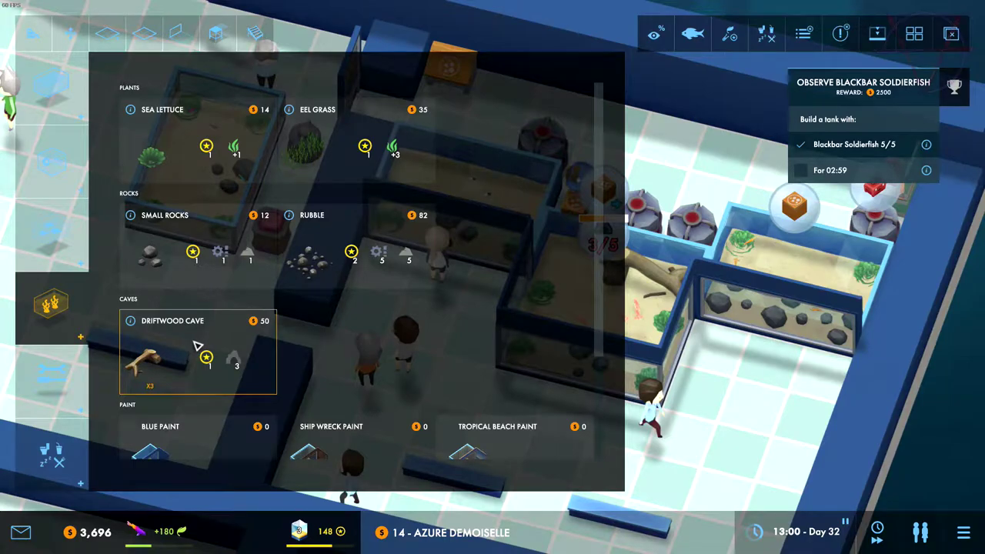
pyautogui.click(196, 344)
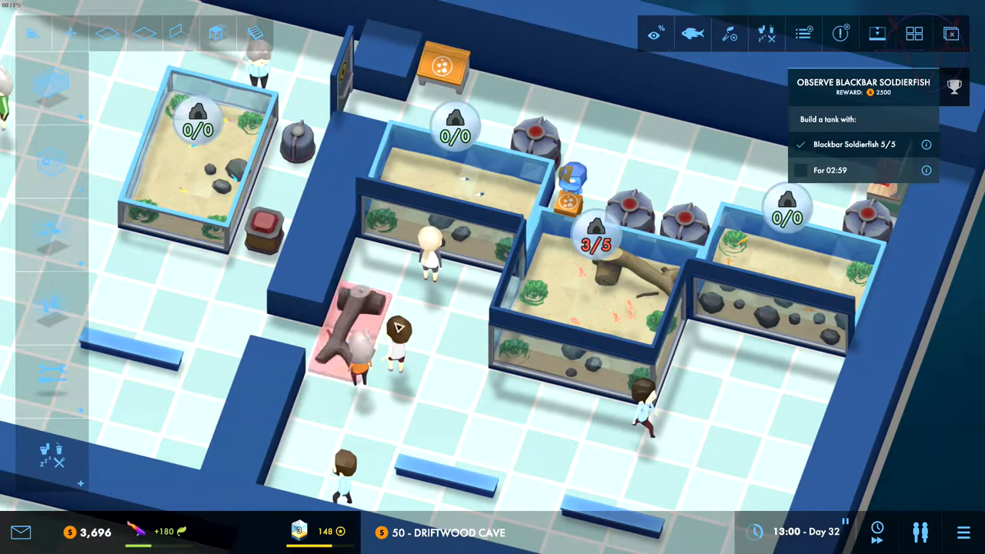
pyautogui.click(551, 285)
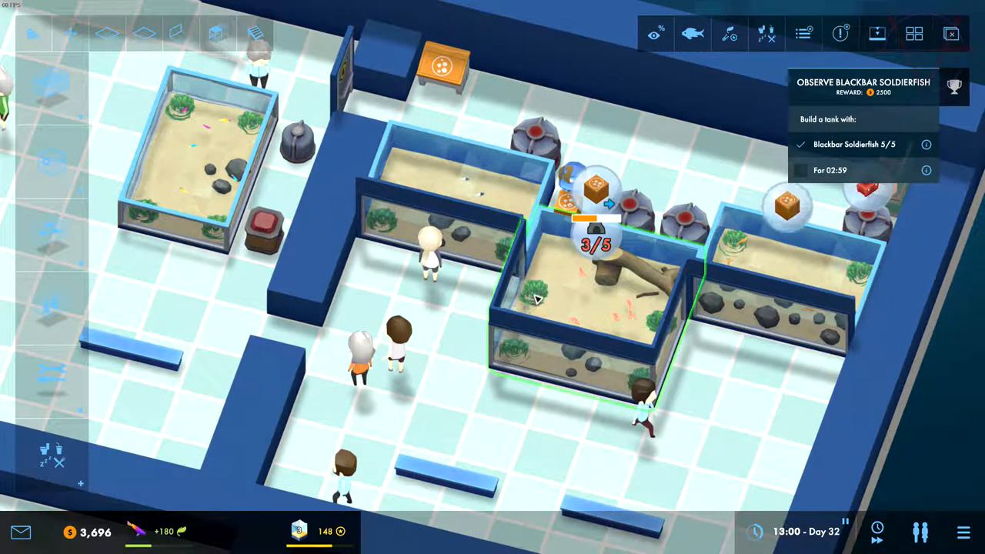
pyautogui.click(535, 299)
pyautogui.scroll(-3, 535, 299)
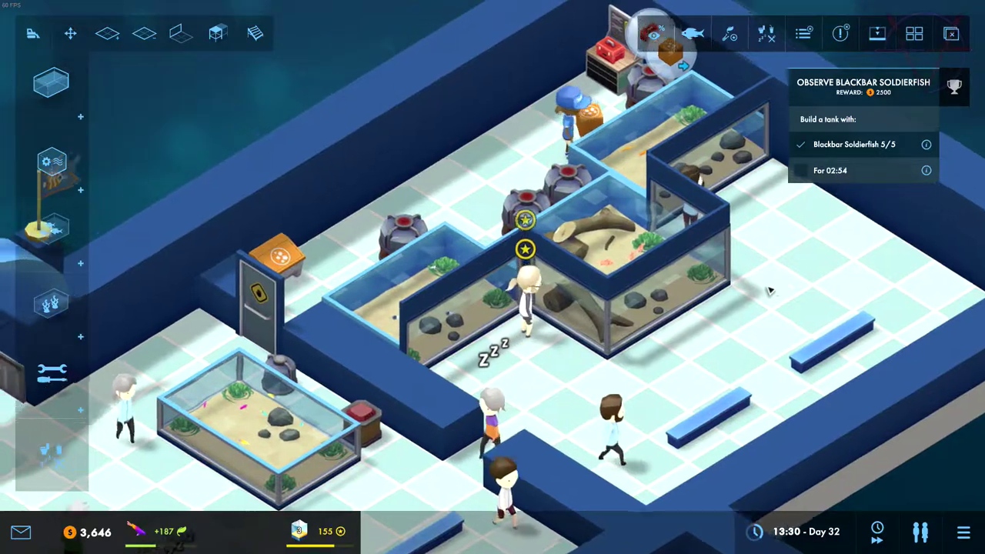
pyautogui.scroll(2, 679, 329)
pyautogui.scroll(-3, 679, 329)
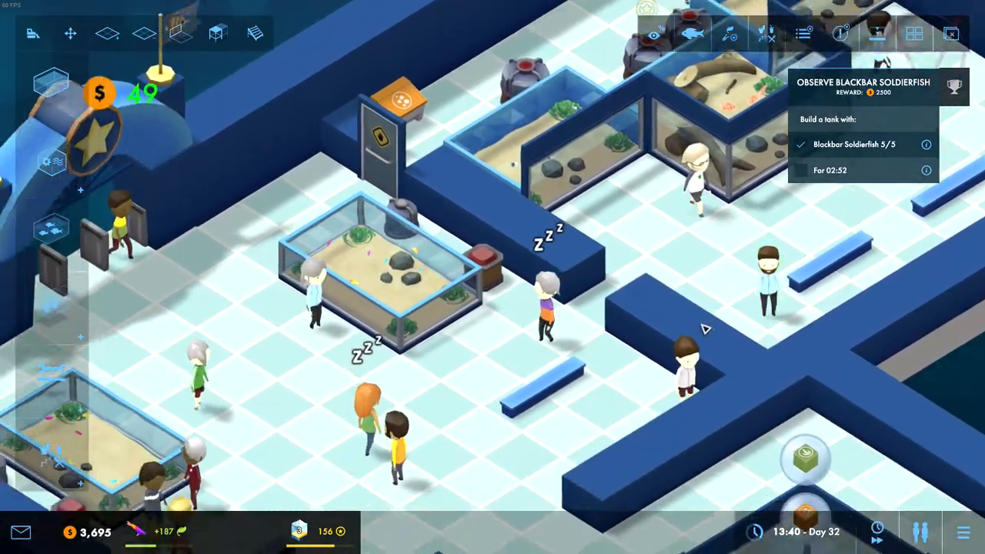
pyautogui.press('s')
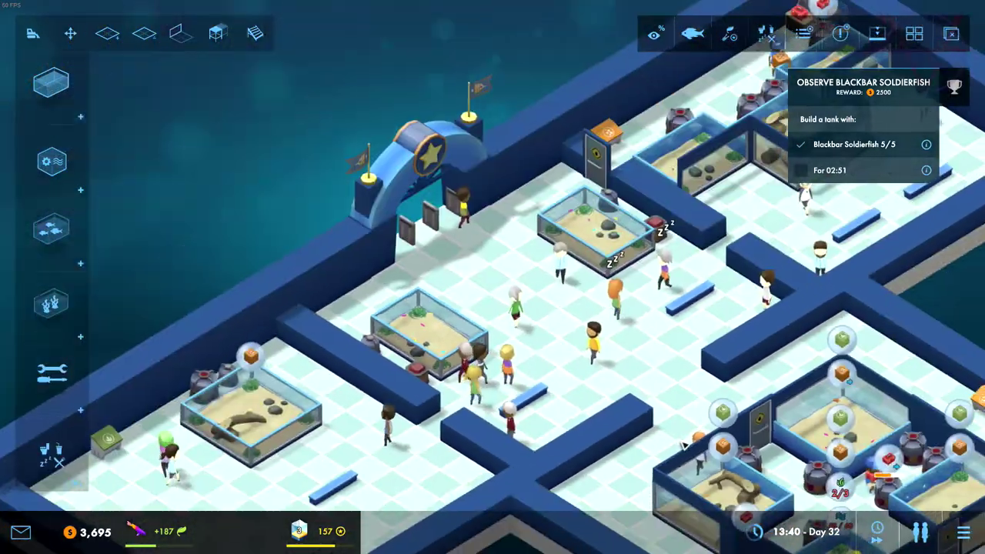
pyautogui.press('s')
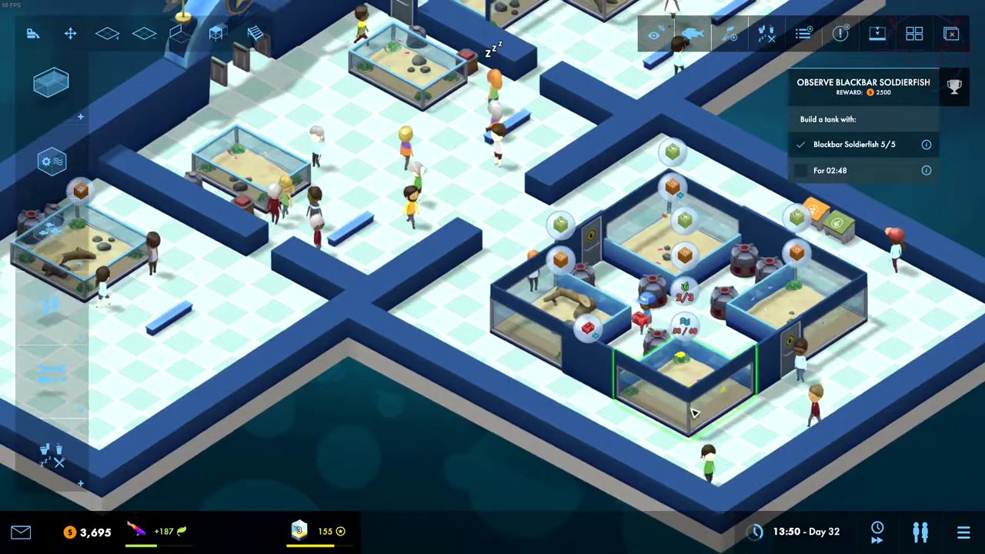
pyautogui.moveTo(693, 414); pyautogui.dragTo(496, 410)
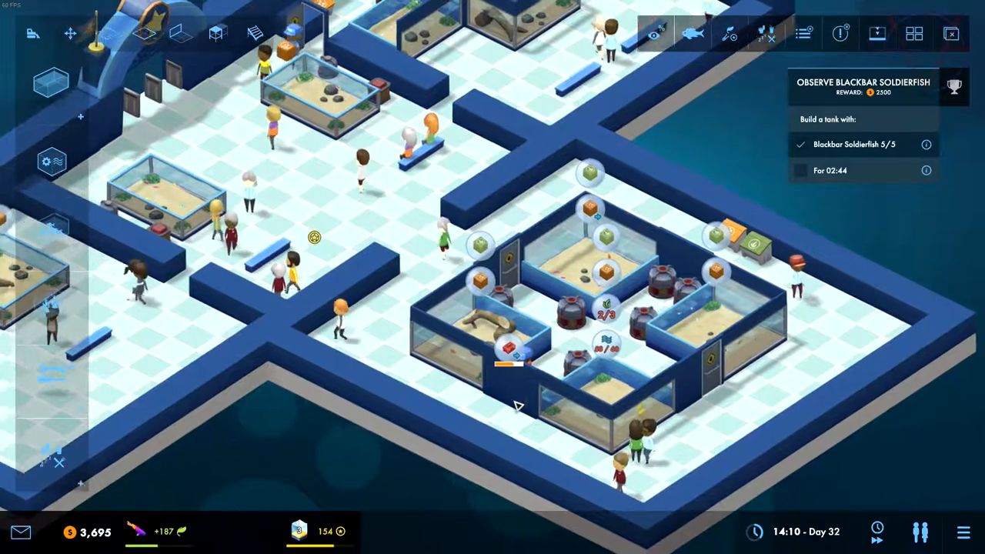
pyautogui.press('a')
pyautogui.scroll(-3, 516, 406)
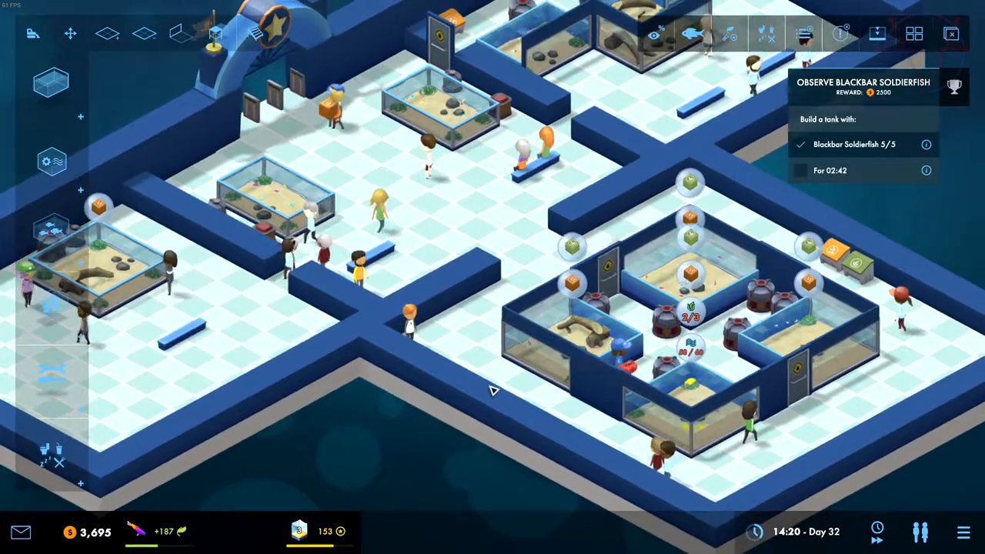
pyautogui.click(51, 229)
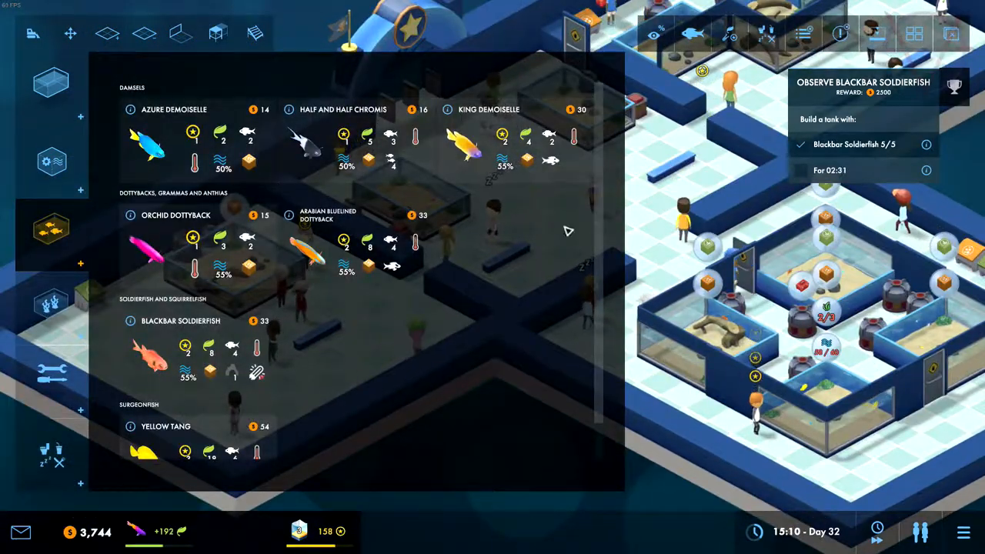
pyautogui.click(171, 537)
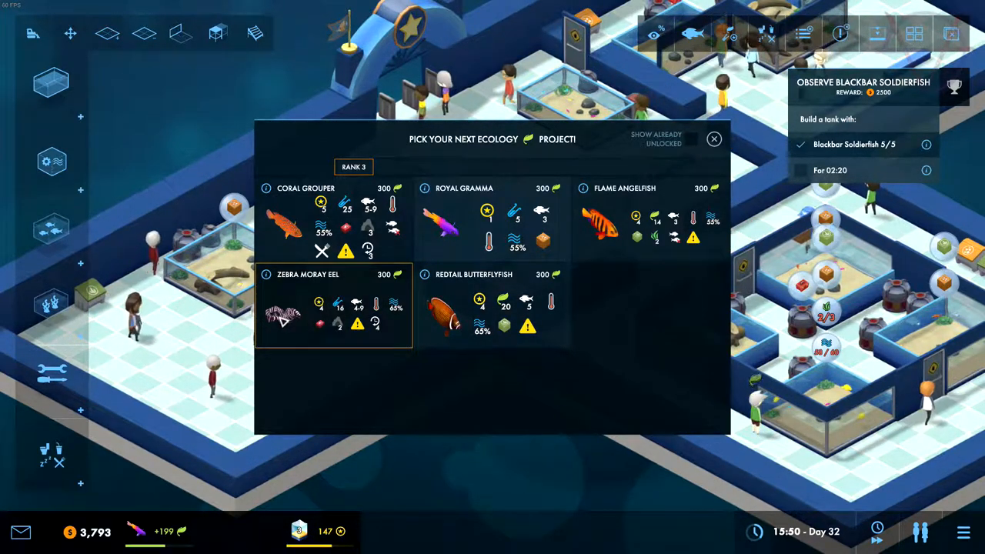
pyautogui.click(714, 139)
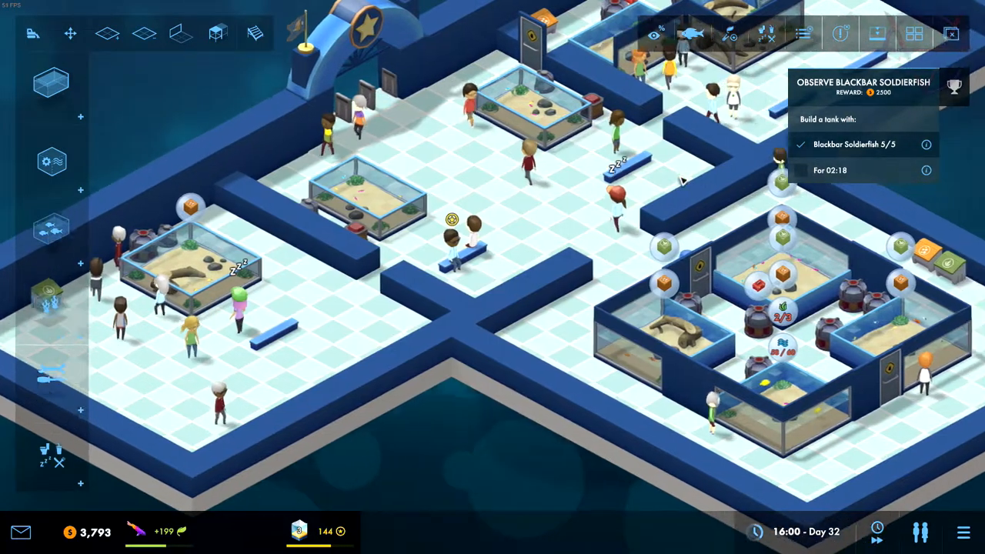
pyautogui.press('d')
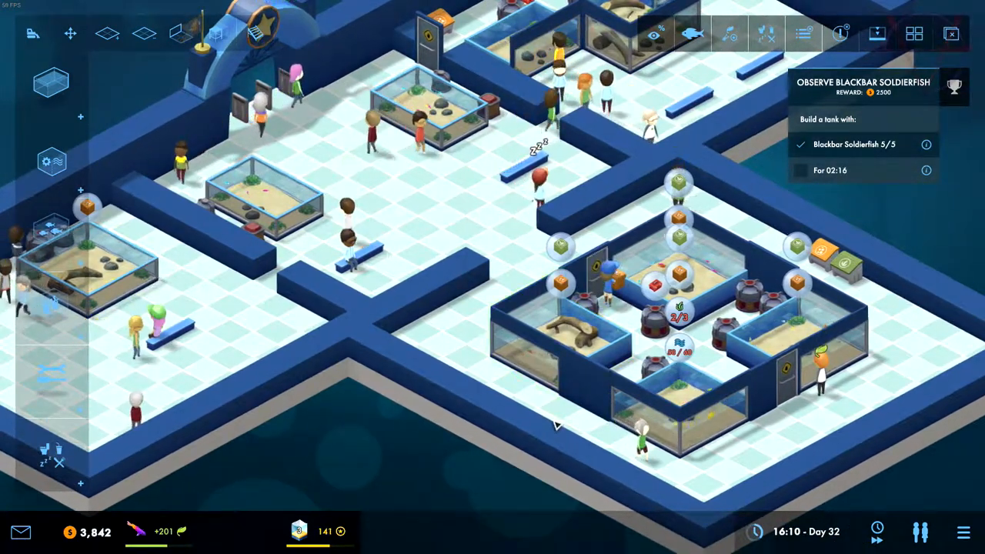